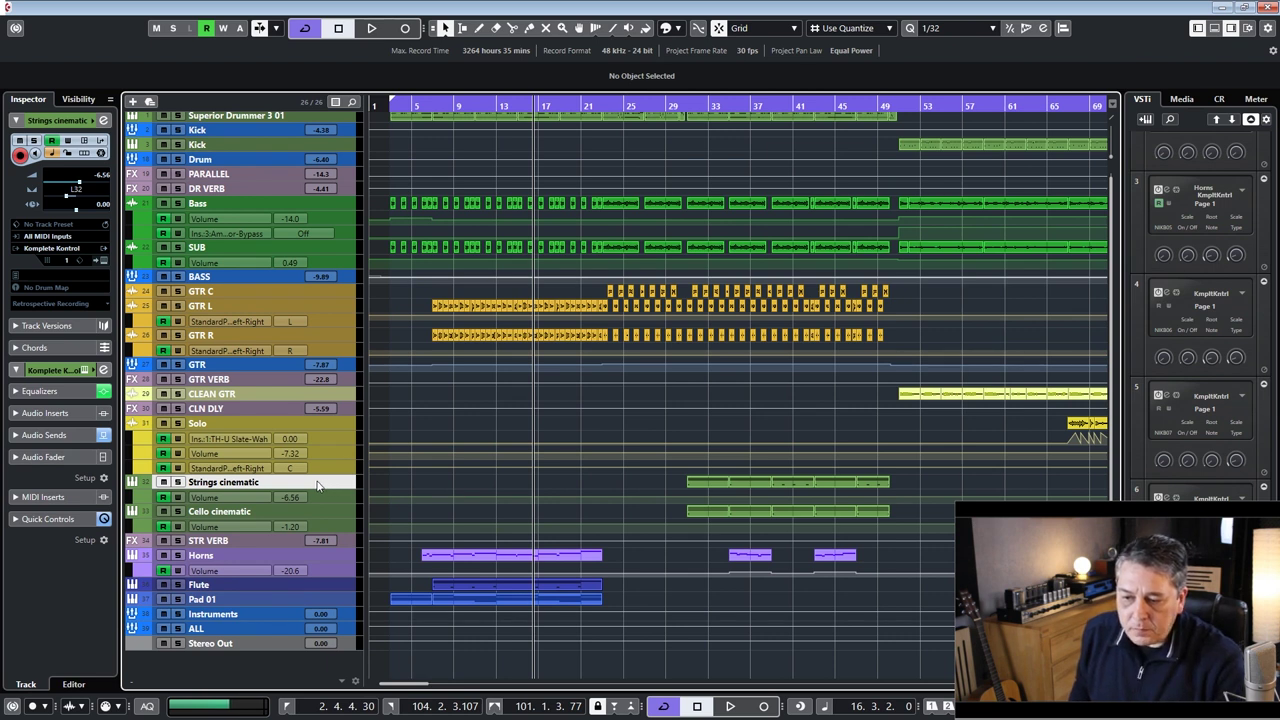
- Open the Komplete Kontrol instrument of the Strings cinematic track and display its library of available instruments
click(108, 262)
mouse_move(683, 96)
mouse_down()
mouse_move(687, 78)
mouse_move(659, 103)
mouse_up()
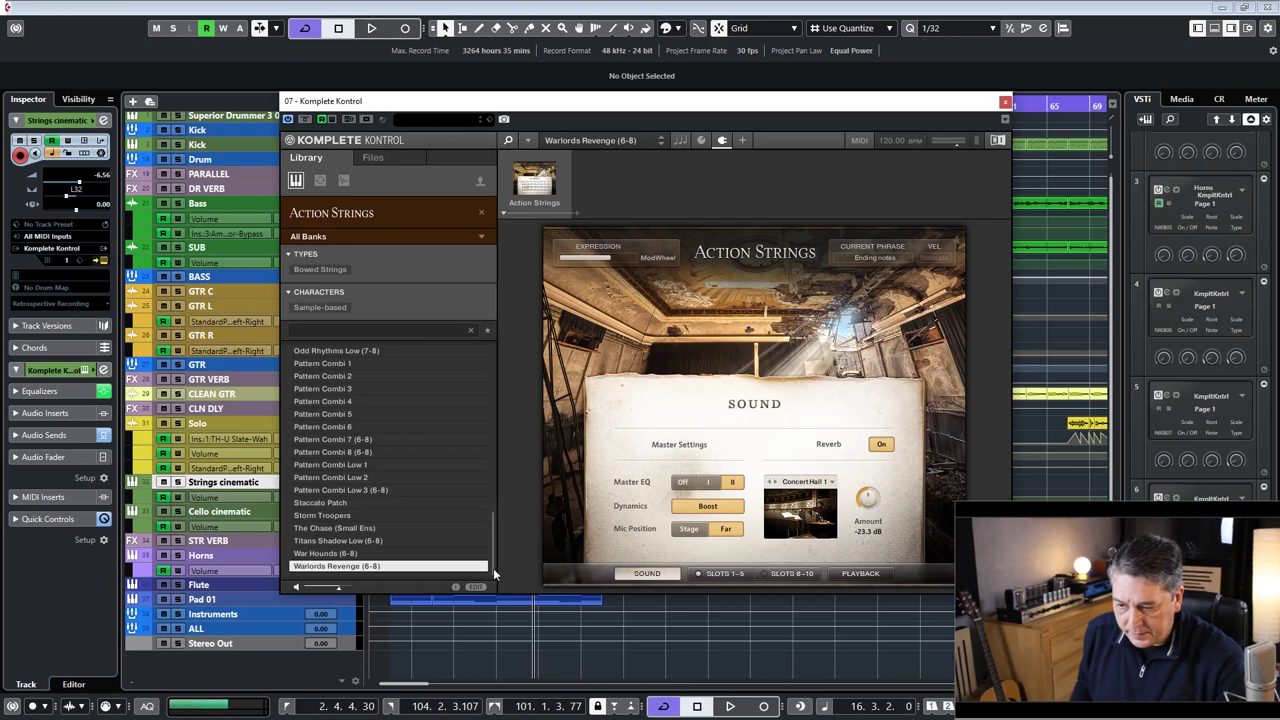
drag(666, 107, 584, 112)
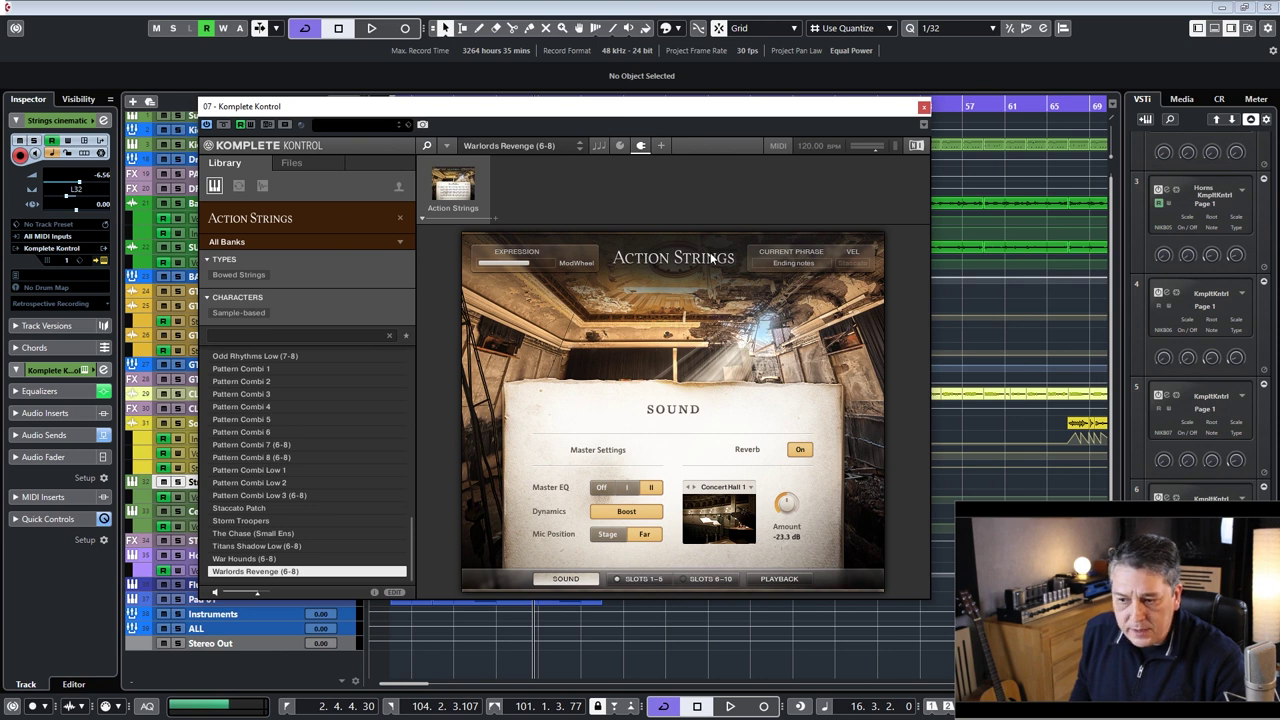
click(330, 222)
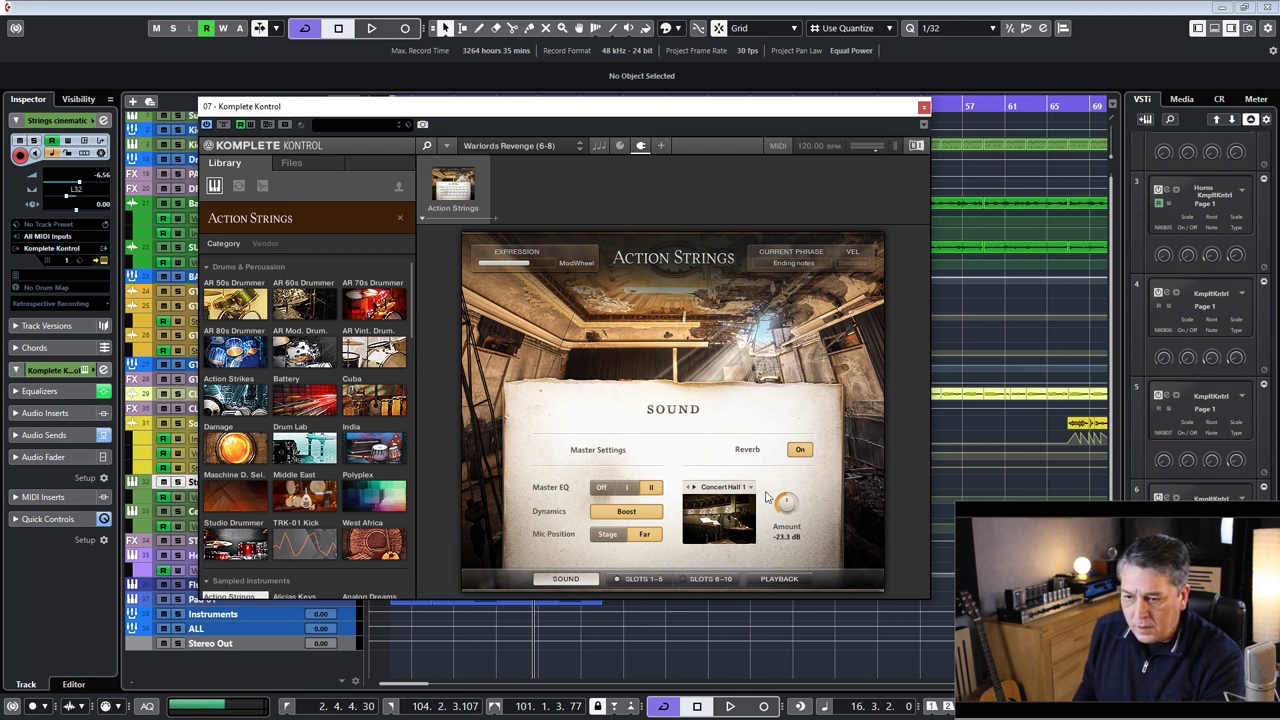
- Review the Action Strings phrase slots, playback and sound settings, and close the instrument window
click(630, 579)
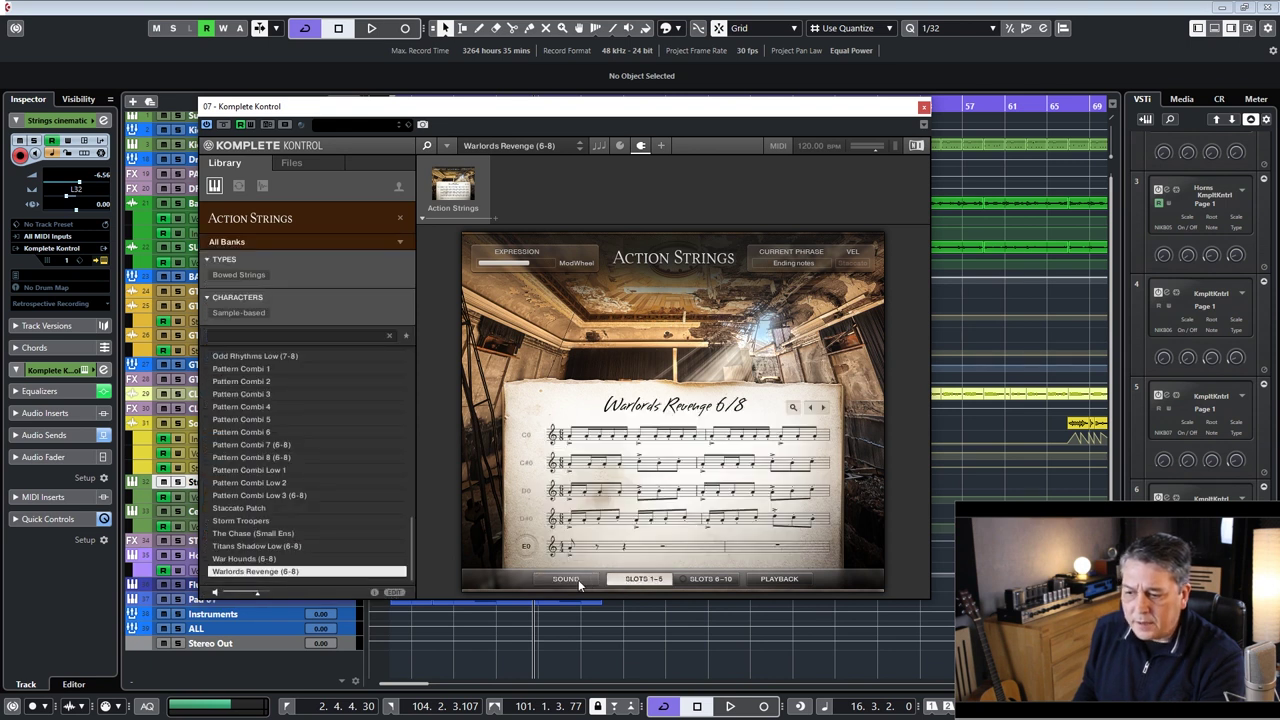
click(578, 579)
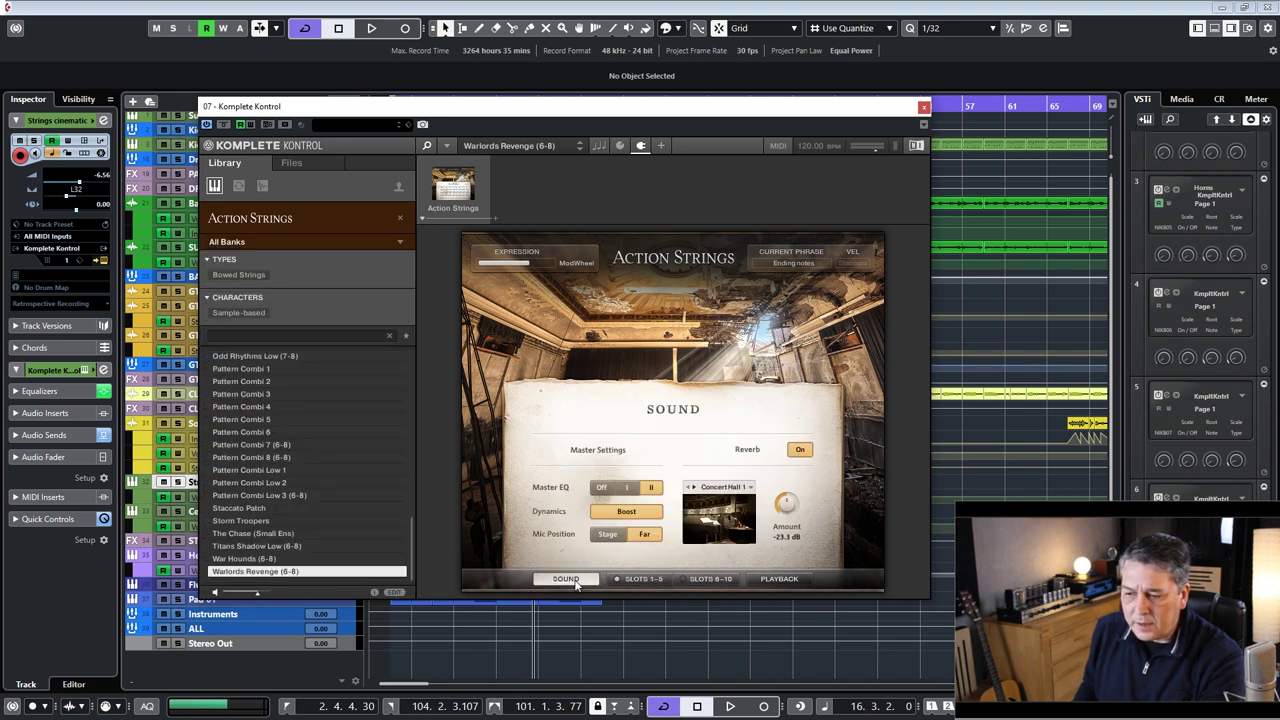
click(710, 580)
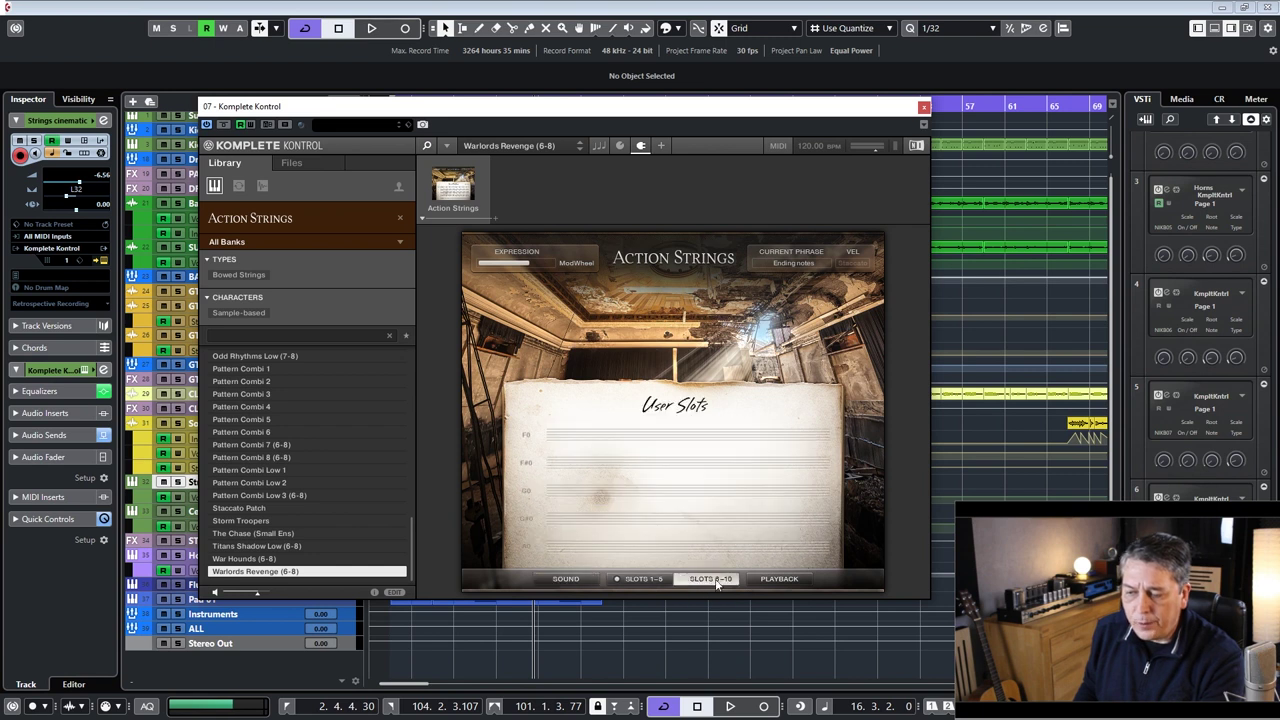
click(776, 580)
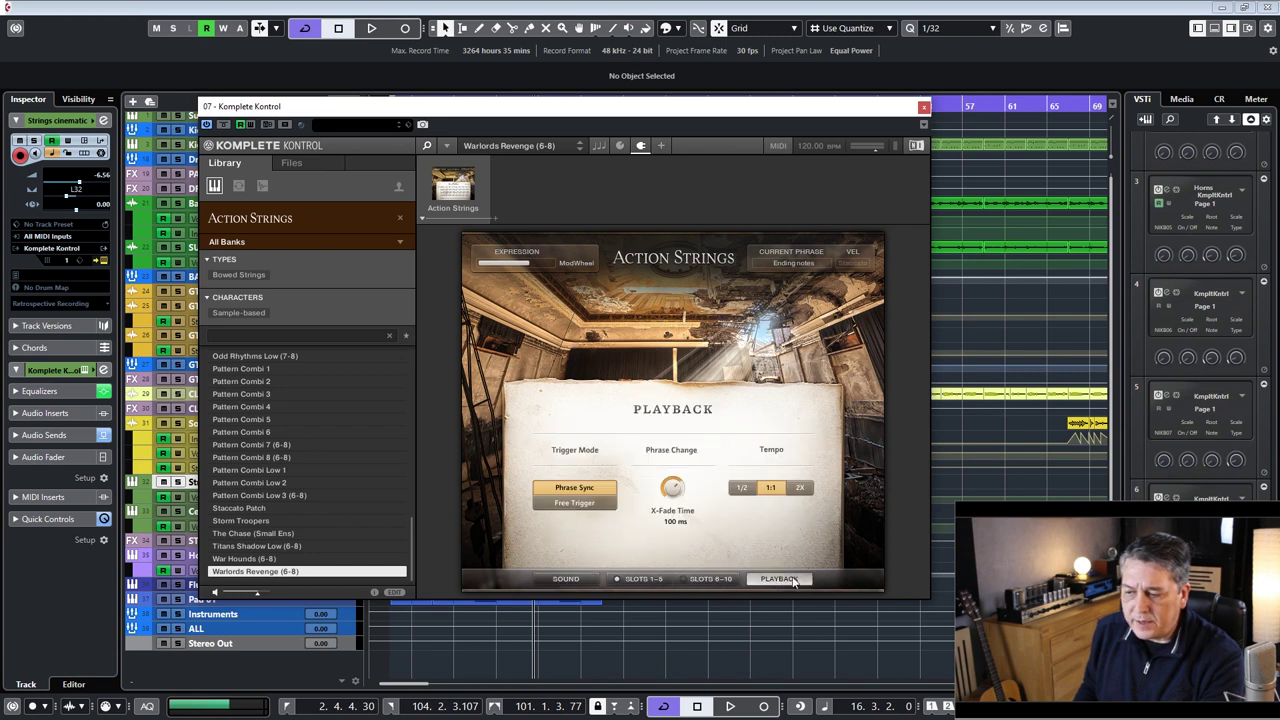
click(566, 580)
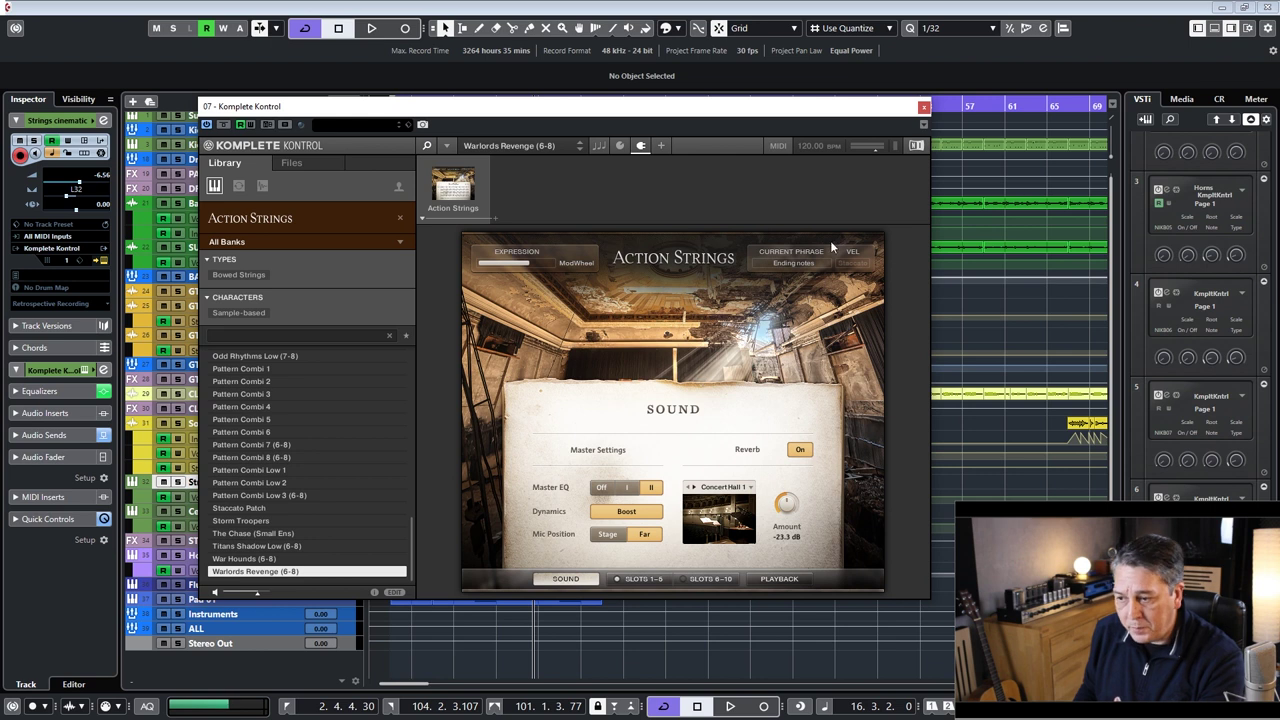
click(923, 107)
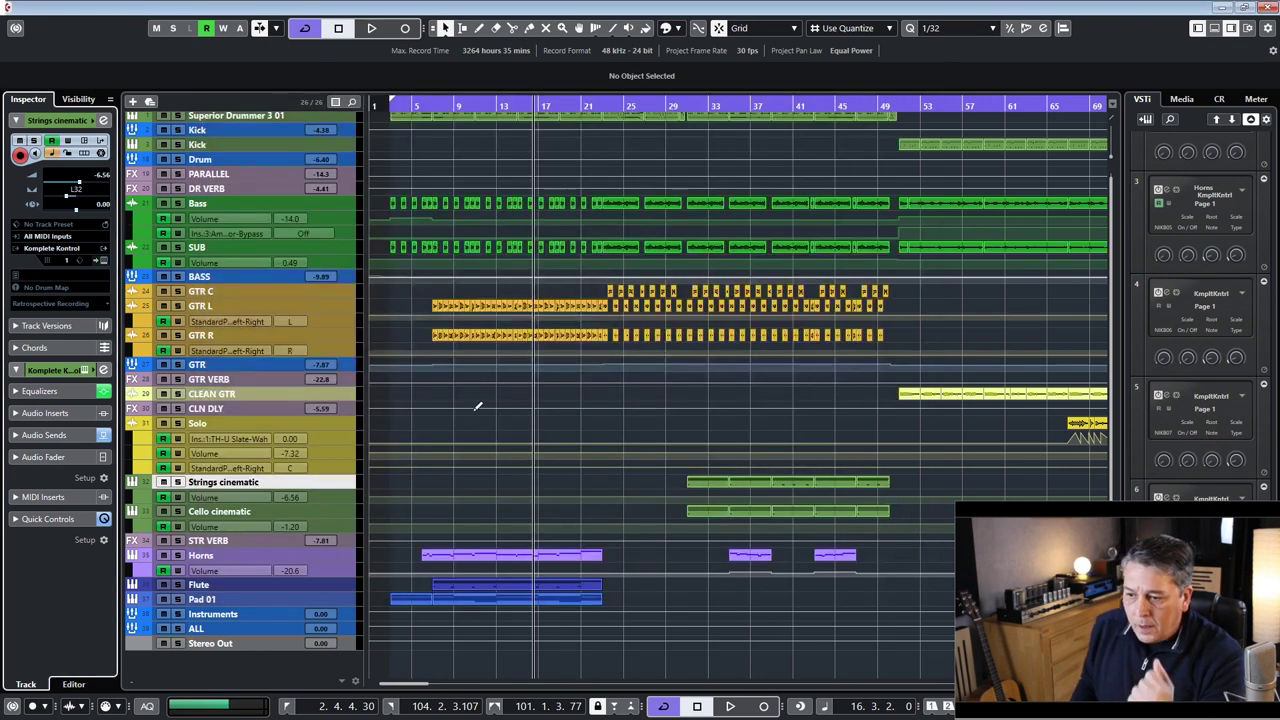
- Play the full mix from bar 31, where the first cinematic strings section starts
drag(404, 104, 702, 140)
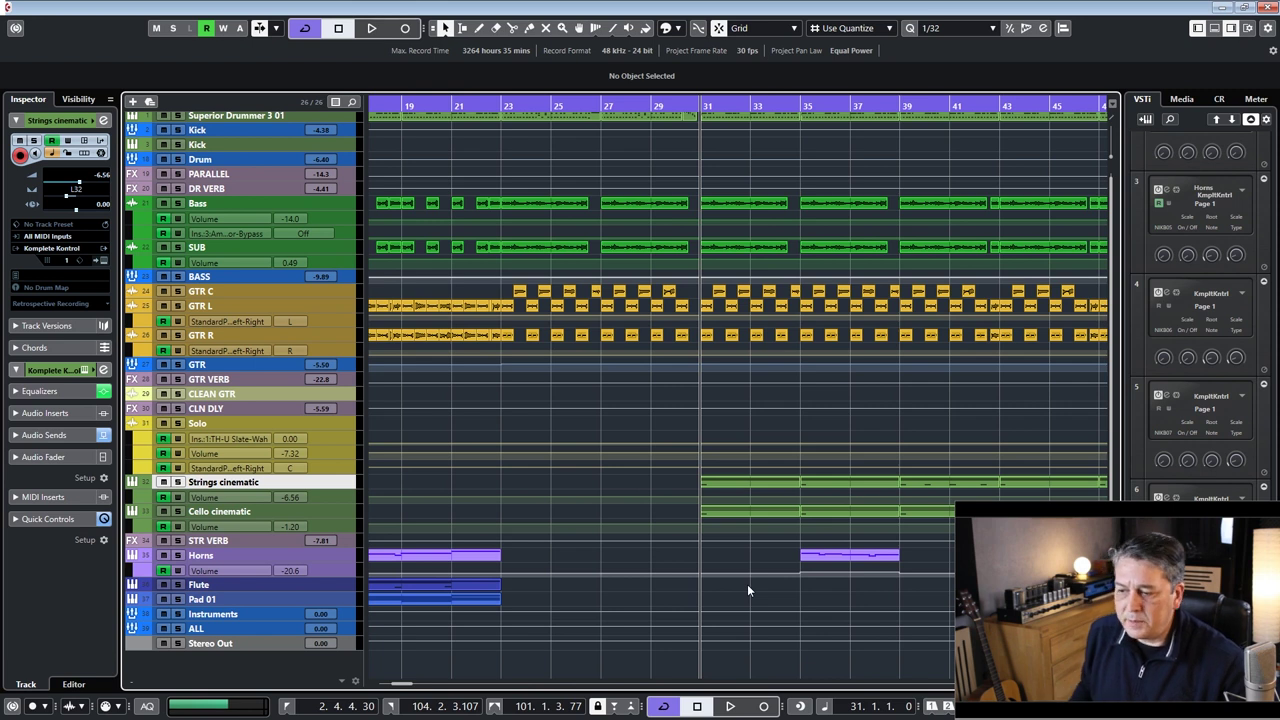
key(space)
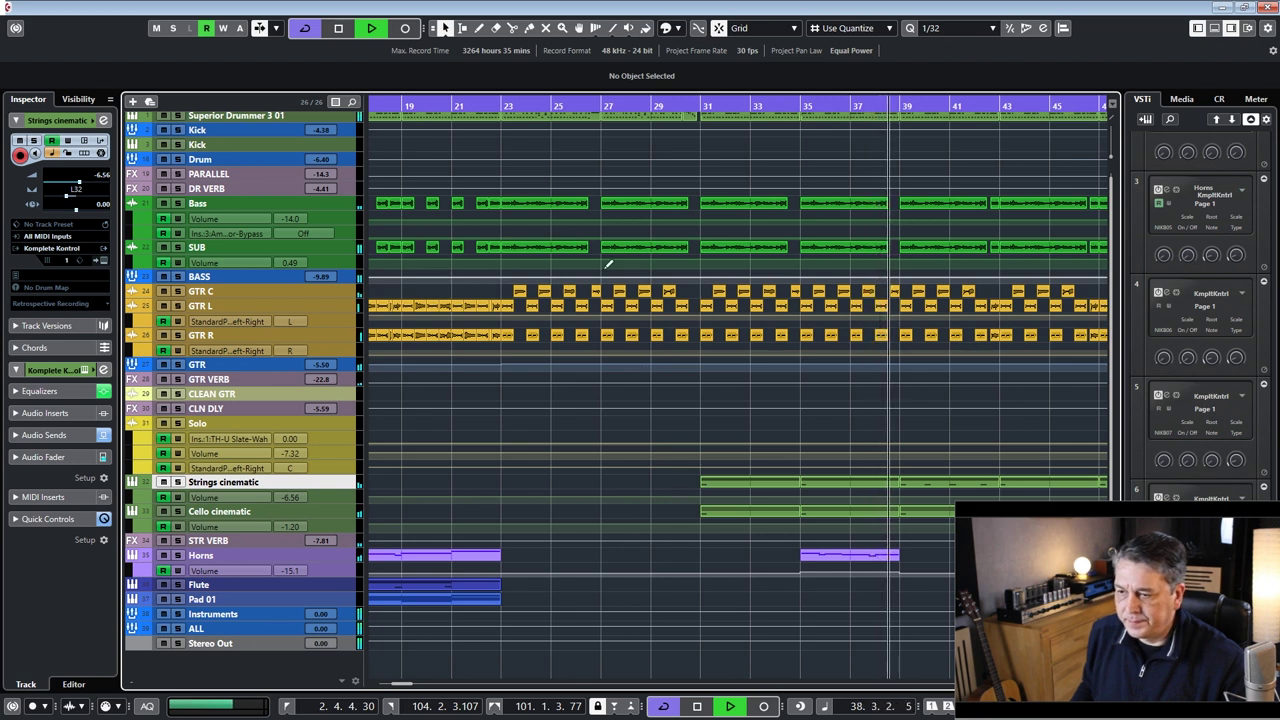
key(space)
- Play the full mix from bar 83, where the second cinematic strings section starts
drag(567, 103, 795, 125)
key(space)
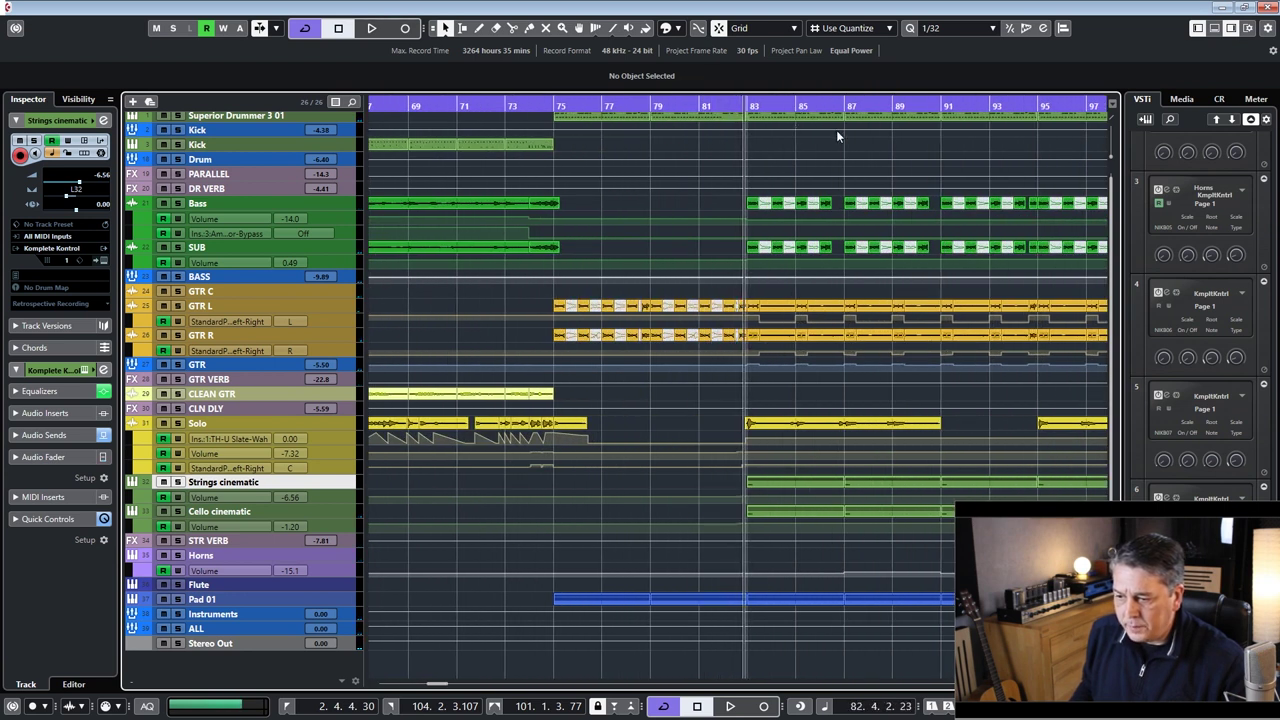
key(space)
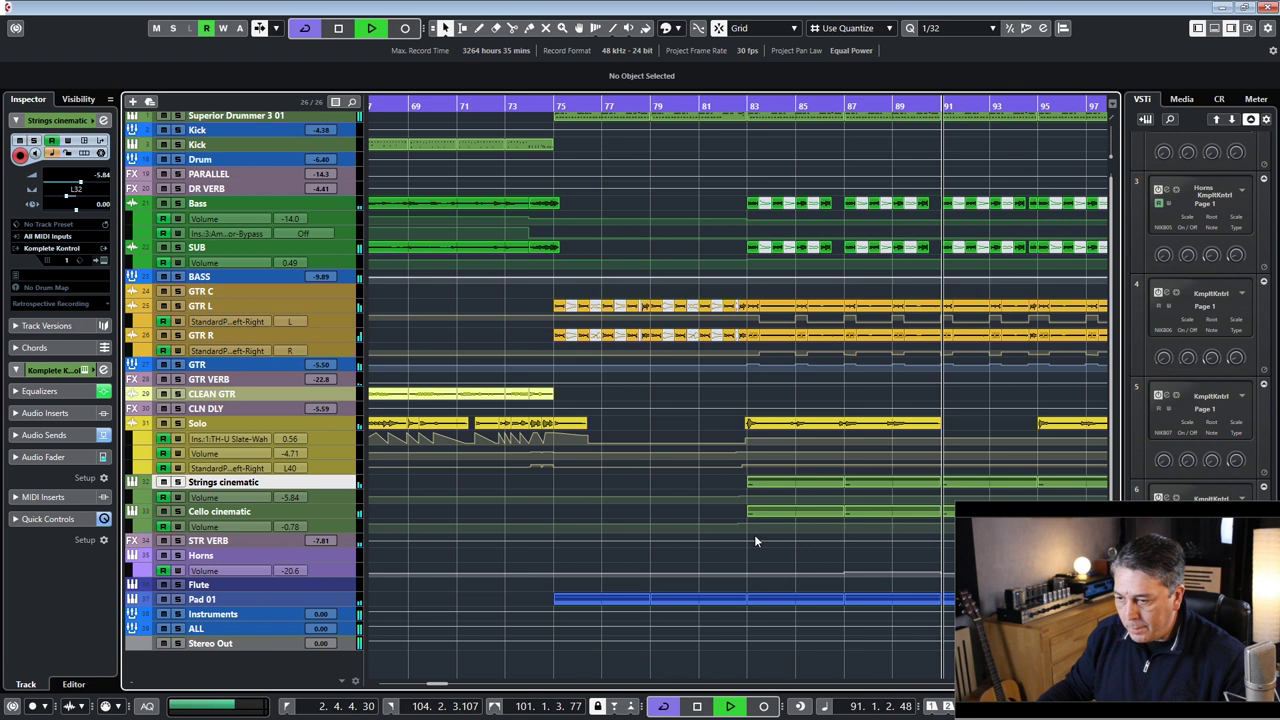
key(space)
- Solo the Strings cinematic track and place the playhead at bar 31
drag(418, 106, 574, 122)
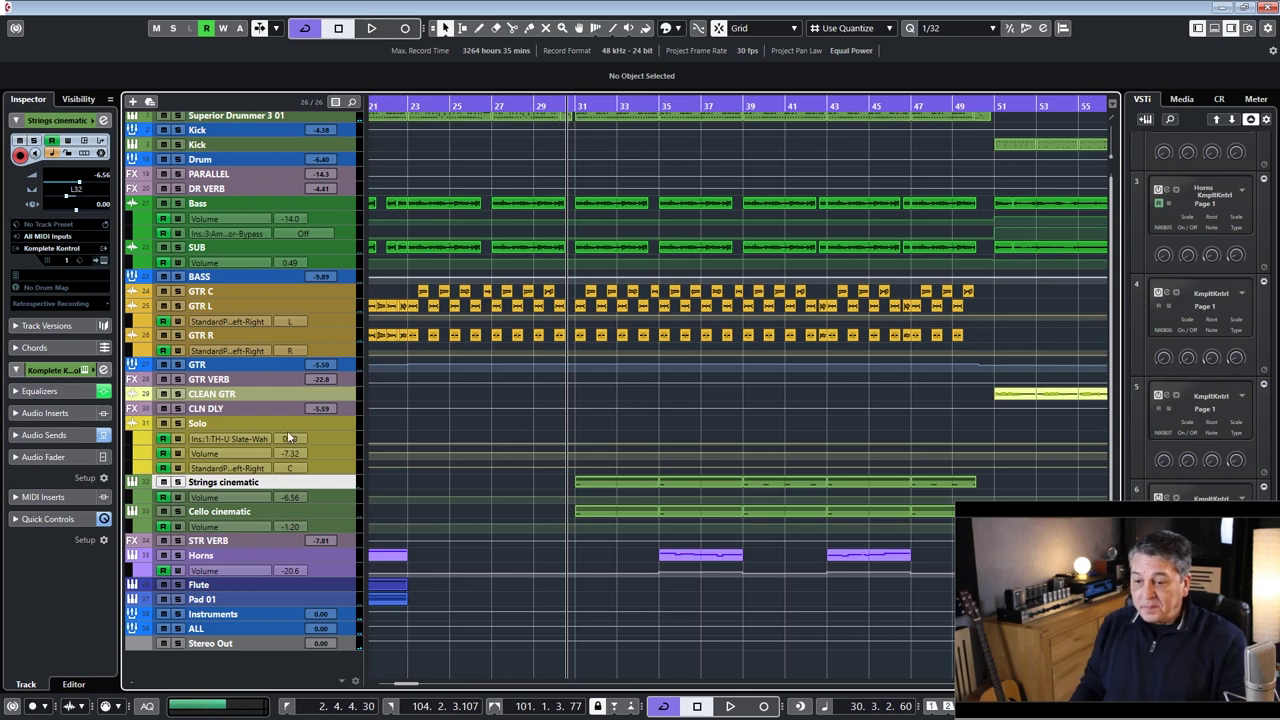
click(178, 483)
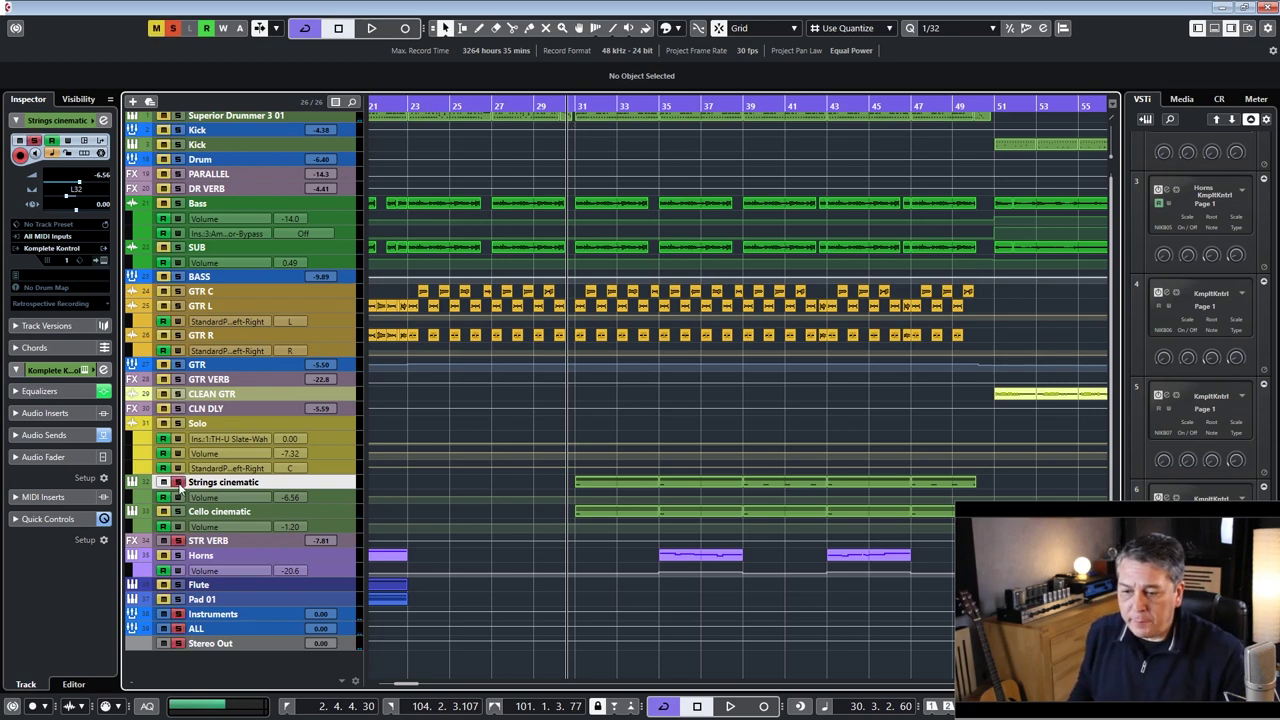
drag(576, 104, 577, 116)
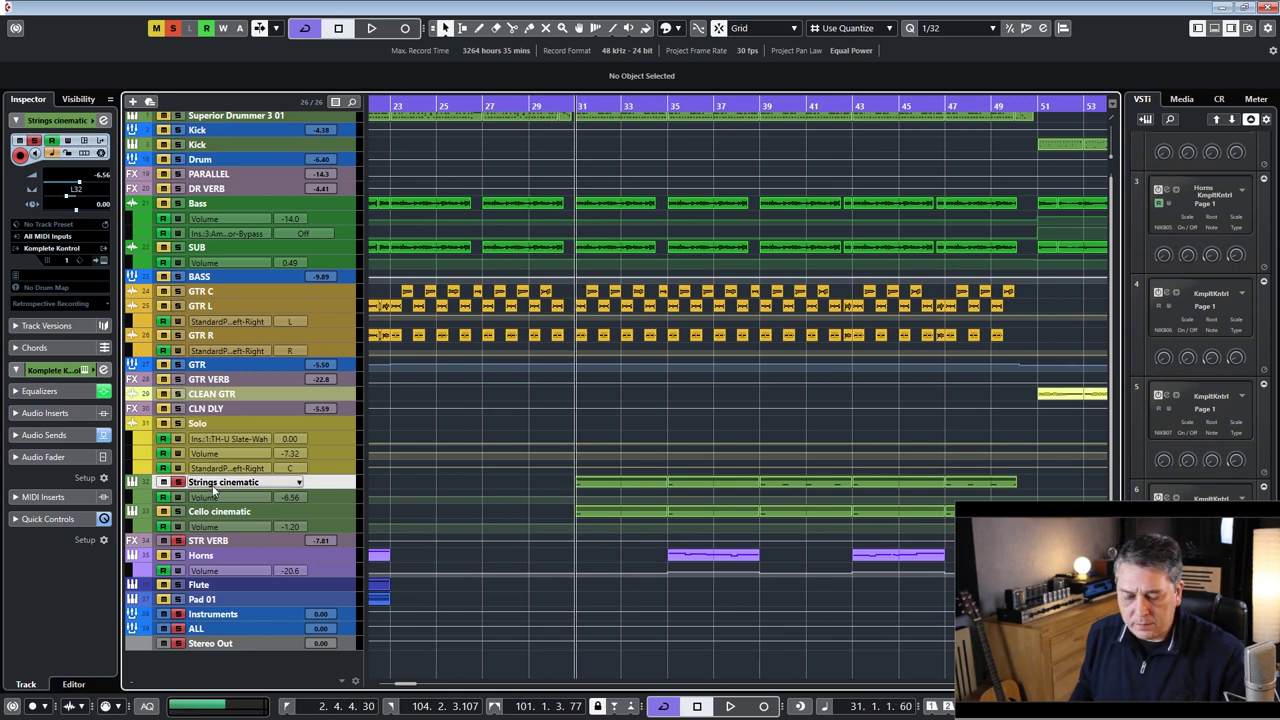
- Examine the equalizer and send settings of the Strings cinematic channel, and return to the project arrangement
key(F3)
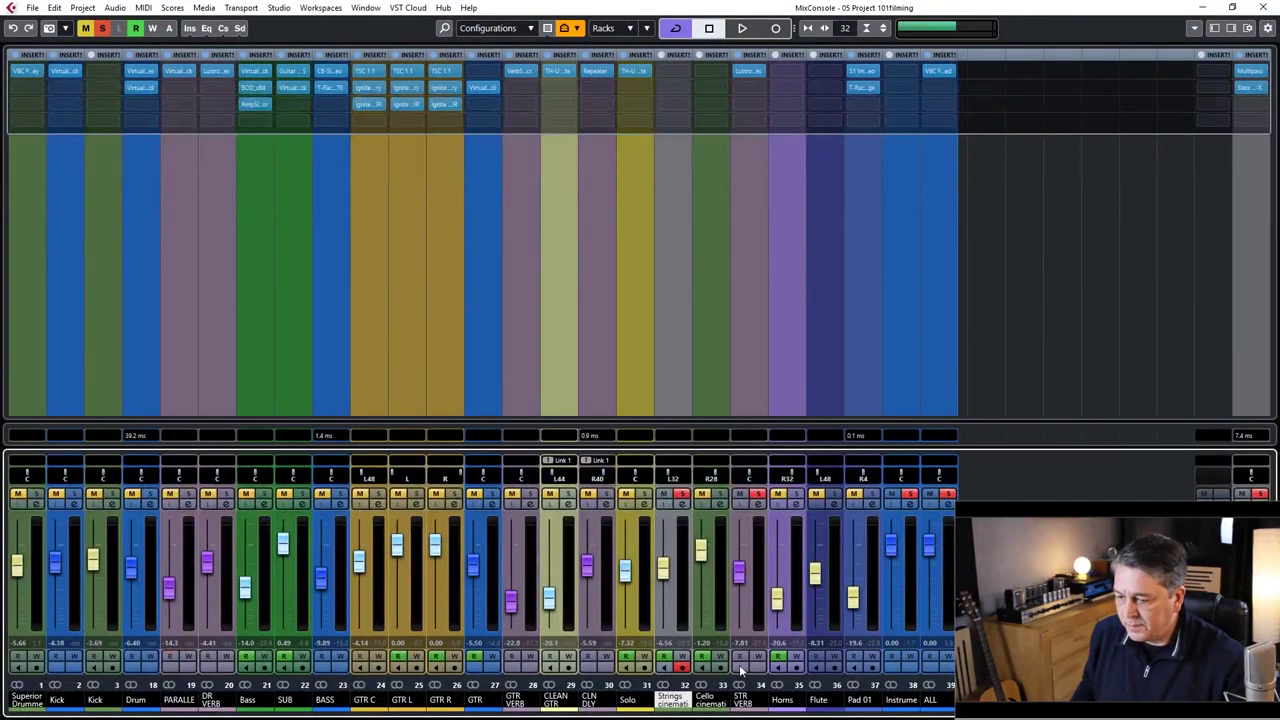
click(682, 504)
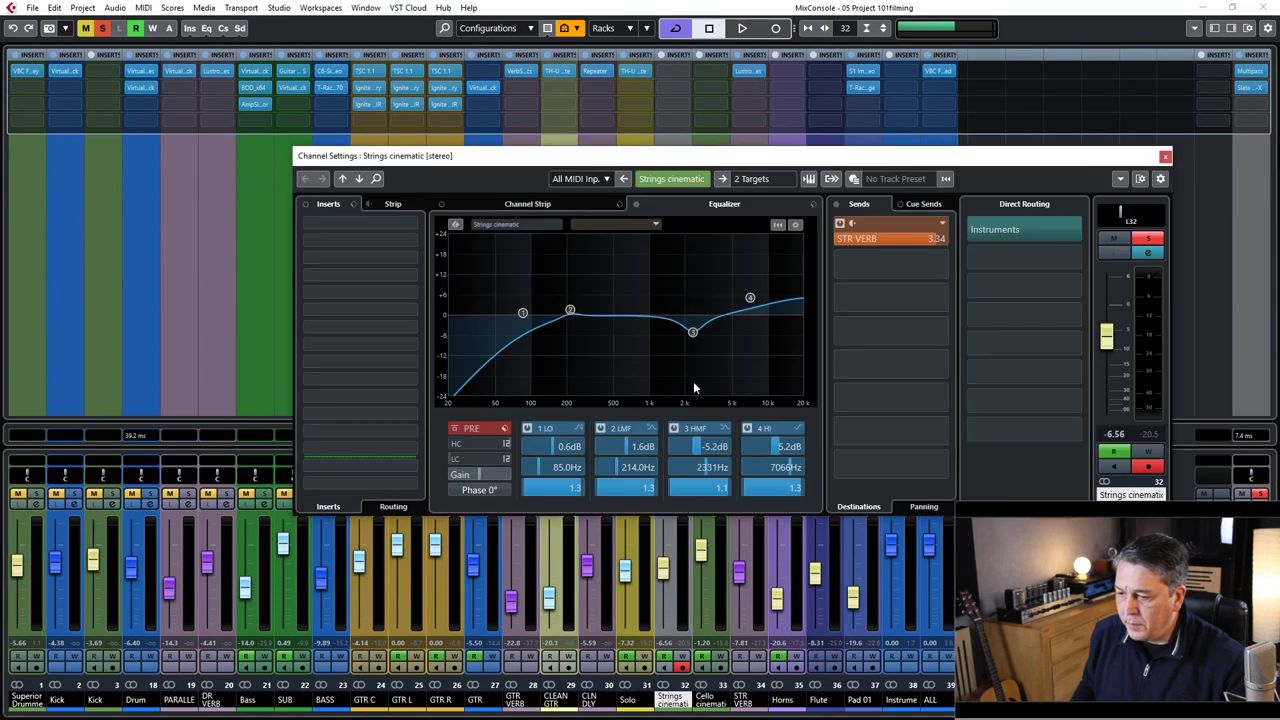
drag(698, 163, 546, 155)
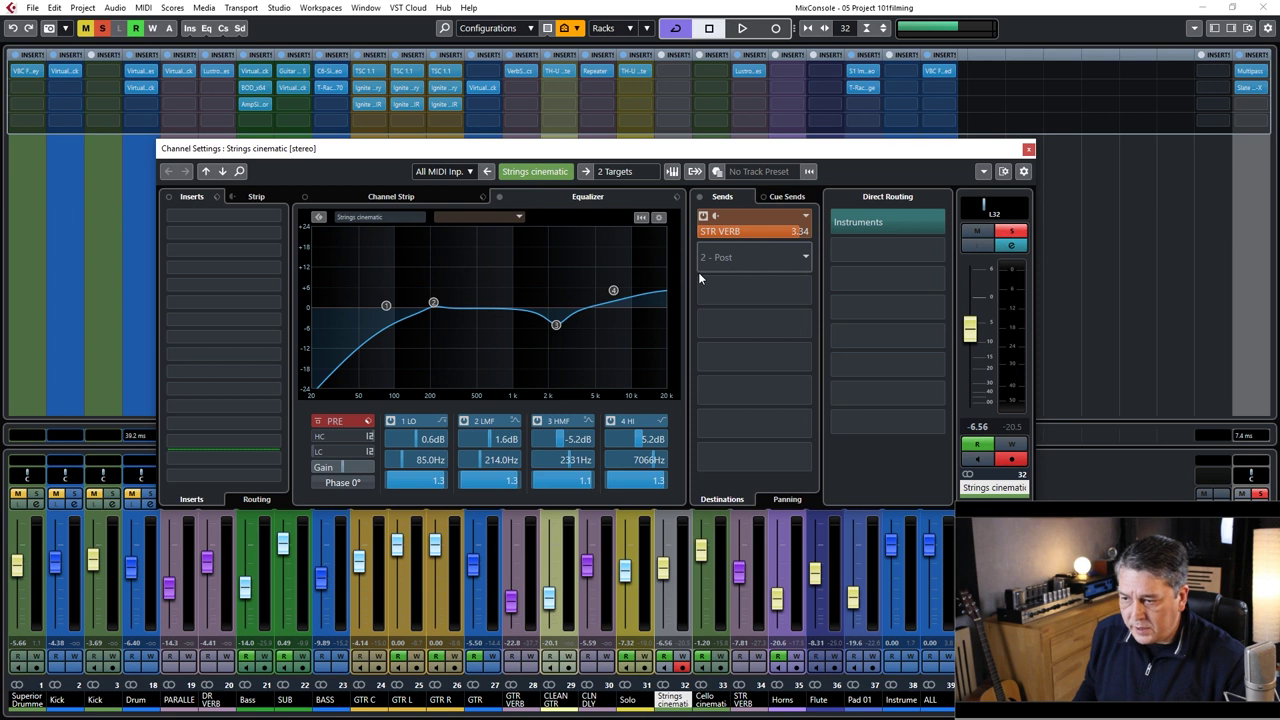
click(1029, 151)
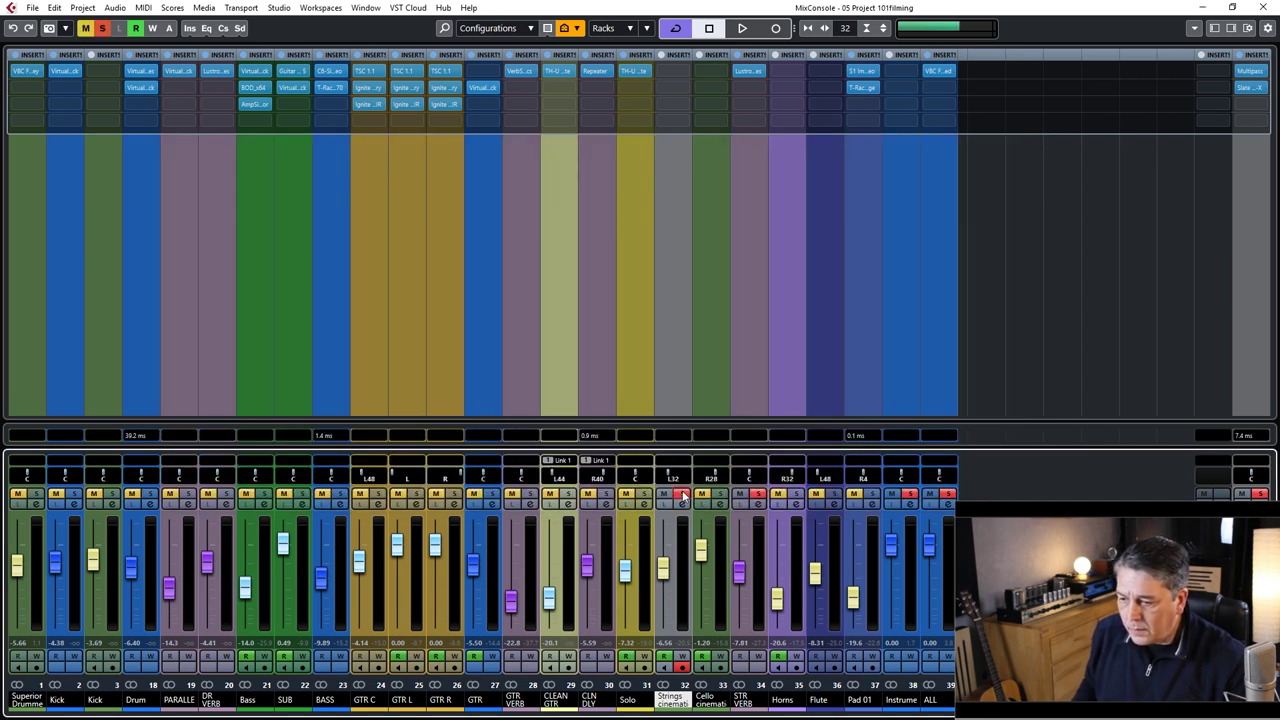
key(F3)
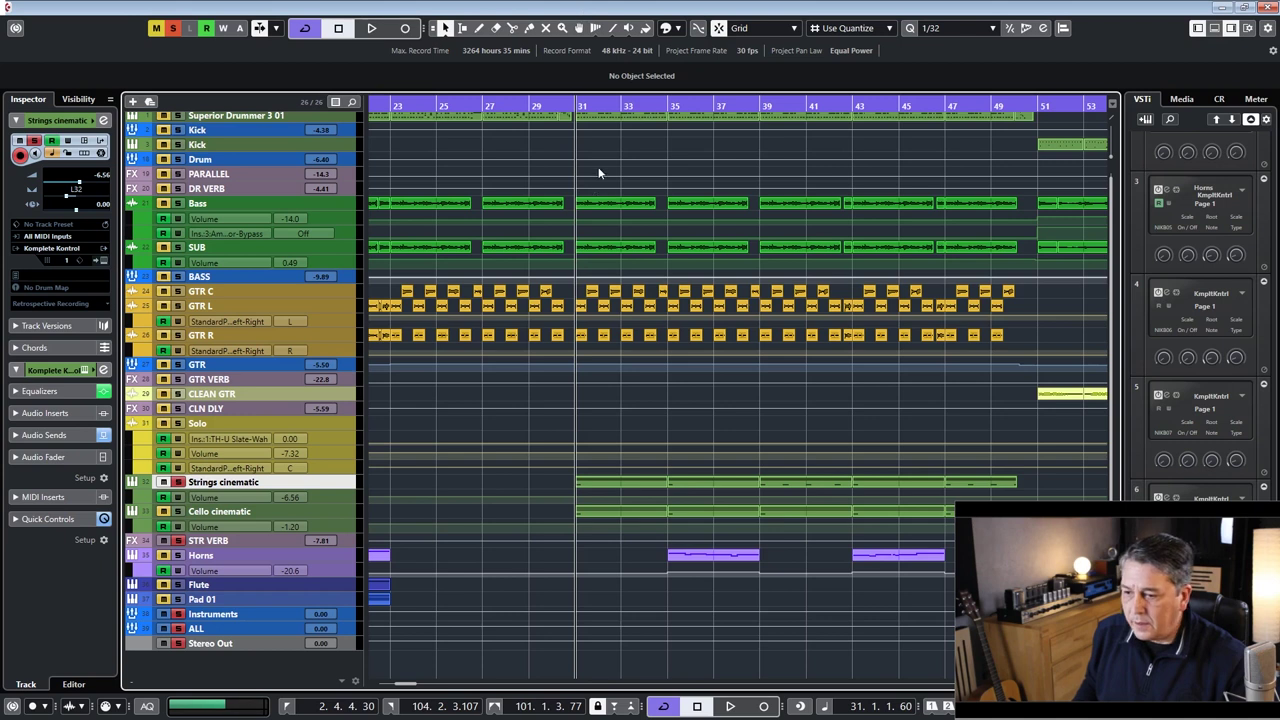
- Listen to the soloed strings from bar 31 and again from bar 83
key(space)
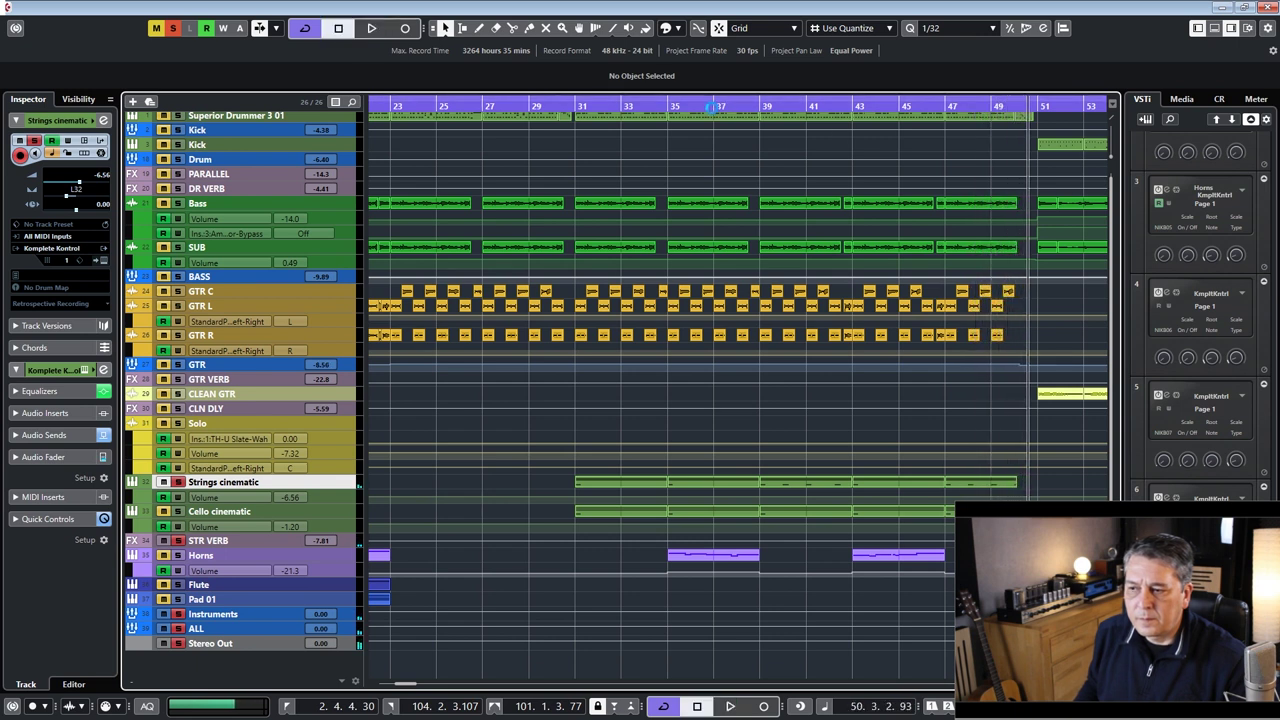
drag(713, 107, 880, 141)
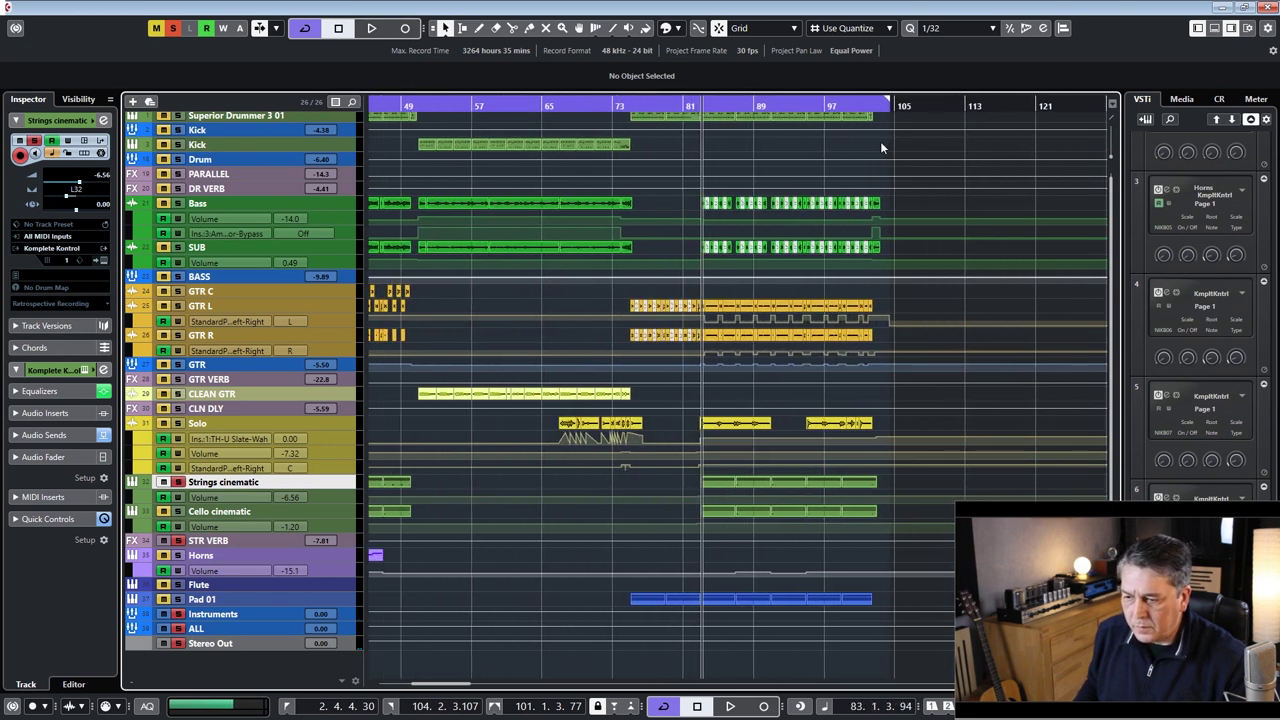
key(space)
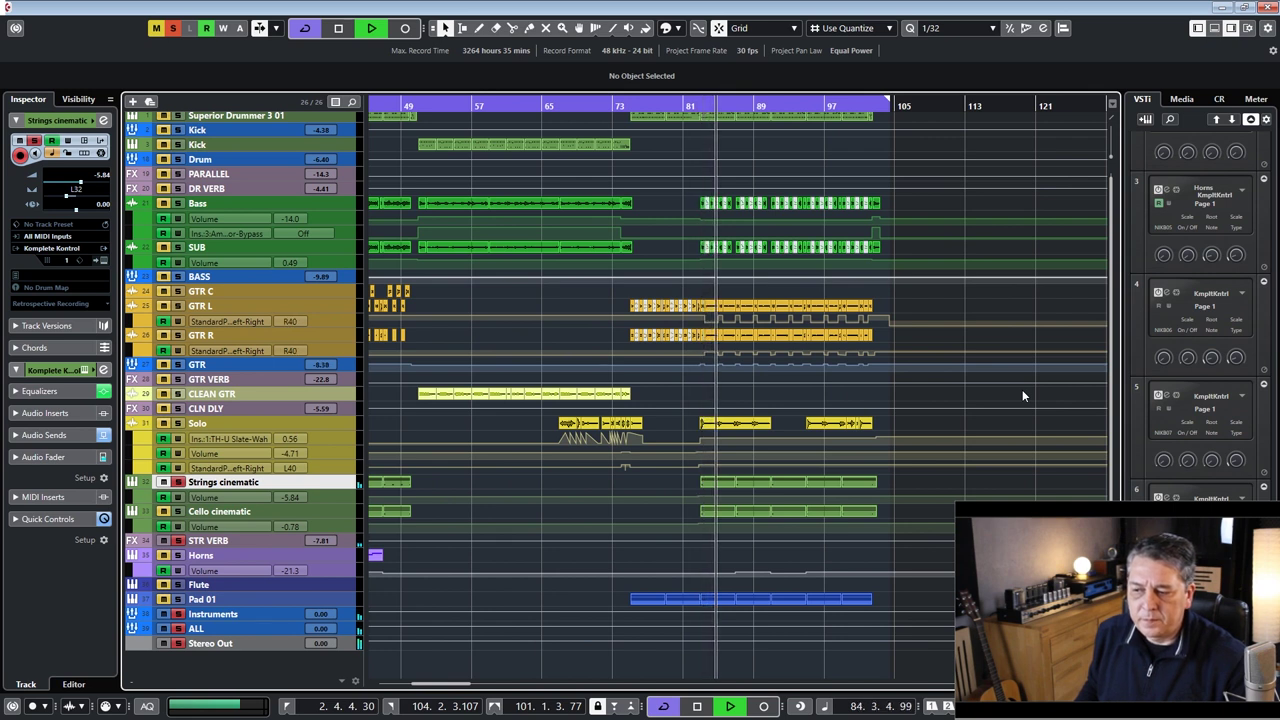
key(space)
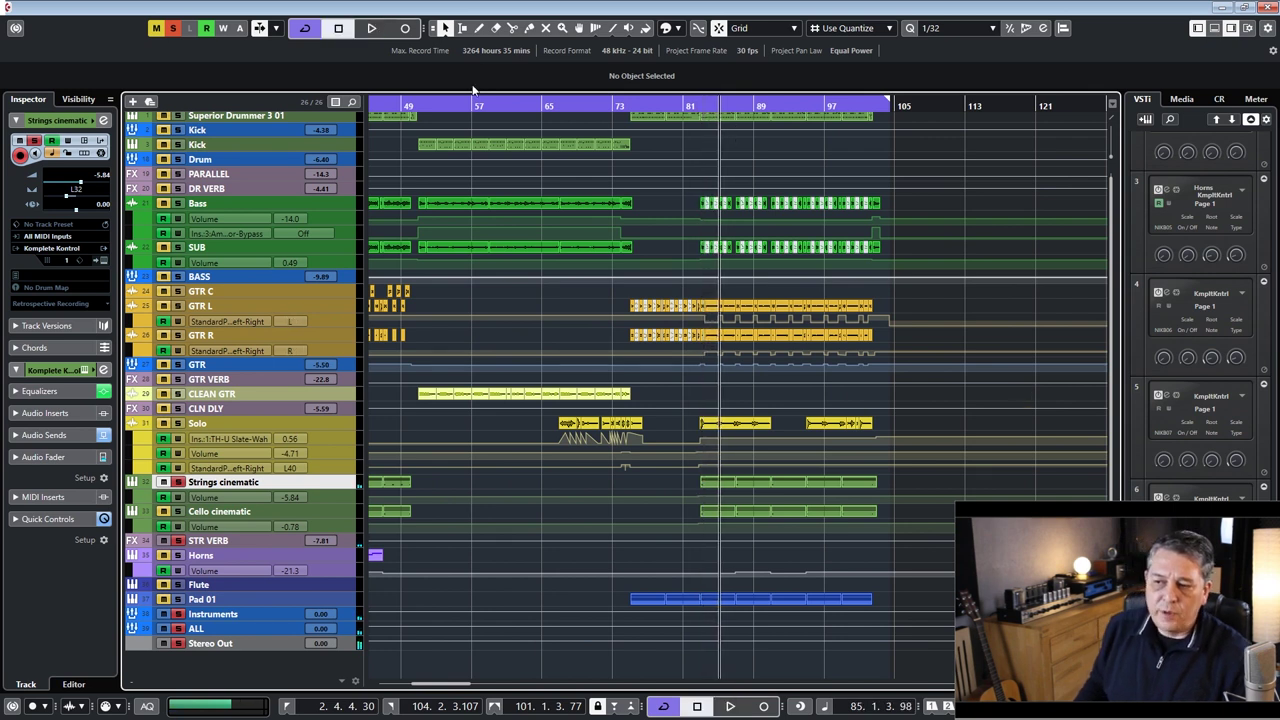
- Return the playhead to bar 30, just before the first strings section
scroll(666, 149, left, 10)
click(653, 174)
click(631, 182)
key(h)
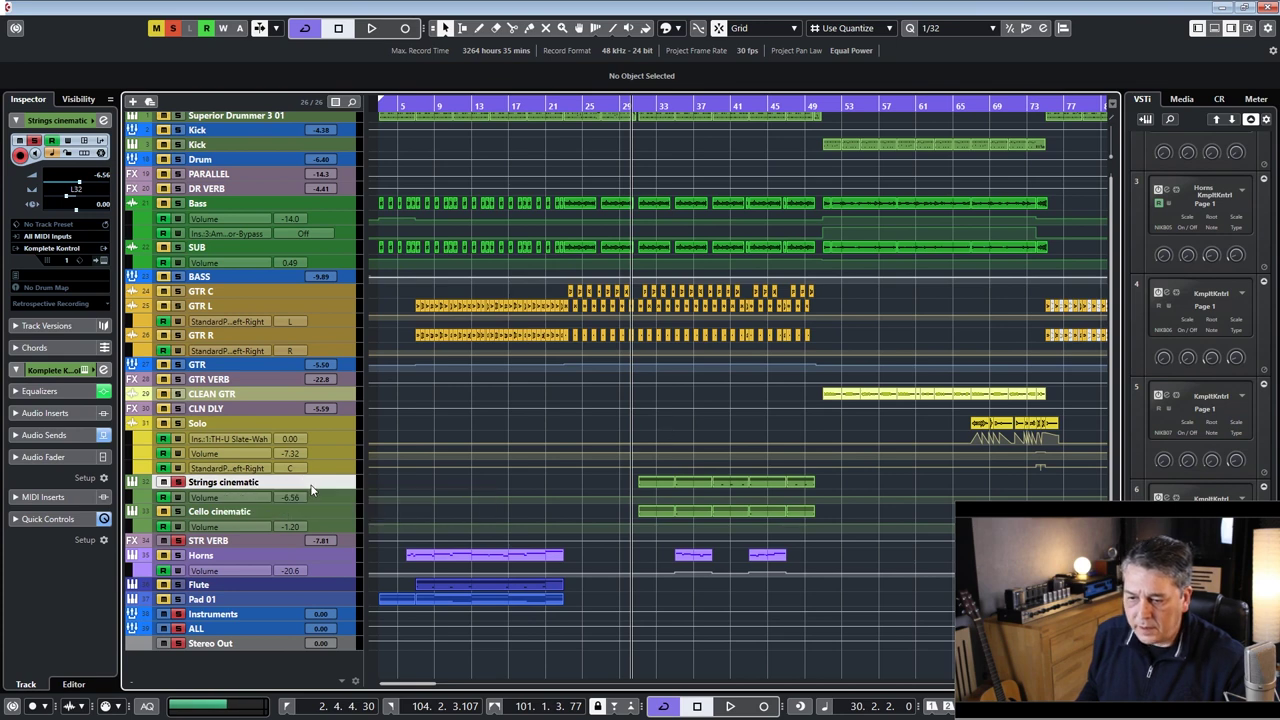
- Open the Strings cinematic channel settings in the mixer and place the window above the faders
key(F3)
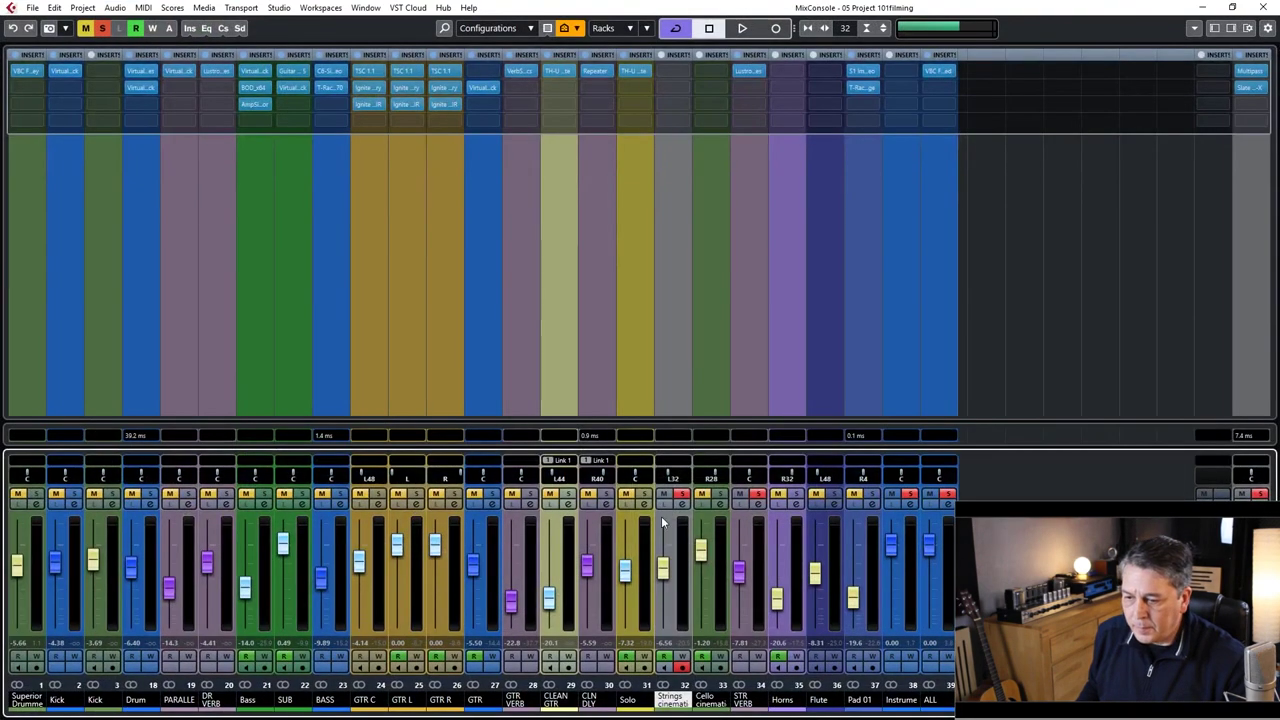
click(683, 504)
drag(693, 153, 584, 115)
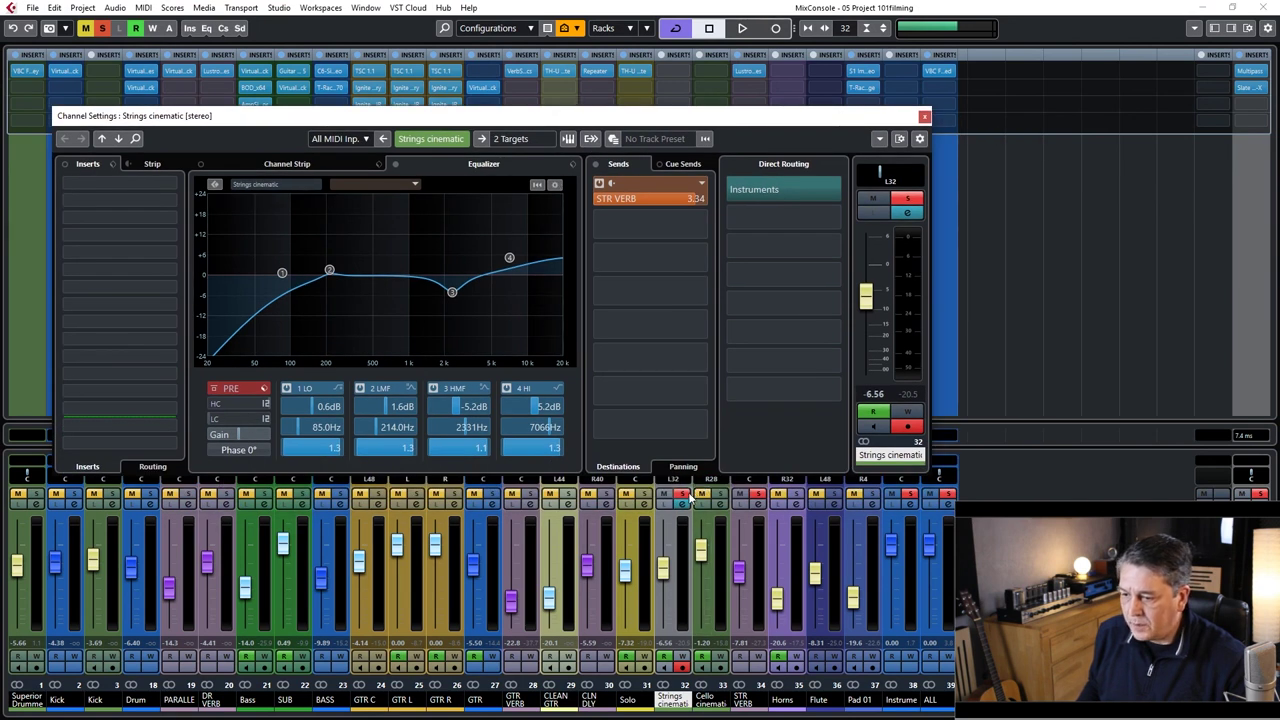
drag(733, 119, 725, 96)
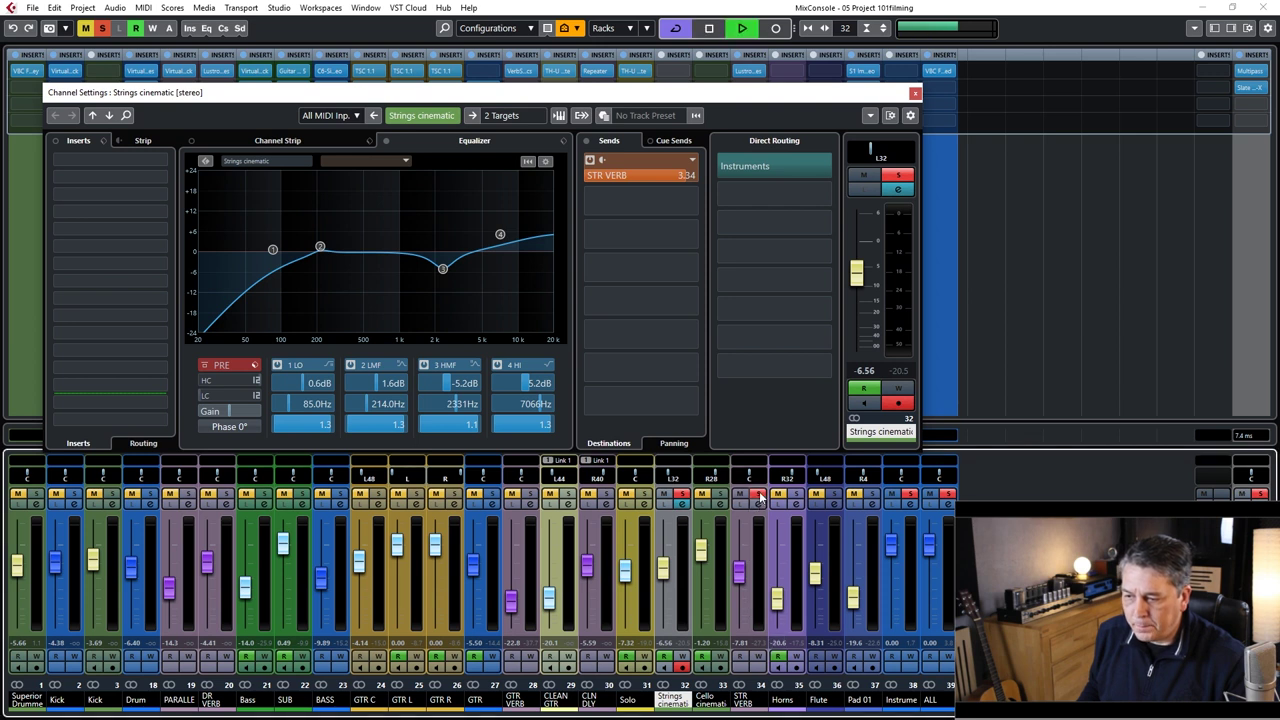
- Play the soloed strings and toggle the STR VERB channel's solo to compare the sound with and without reverb
key(F3)
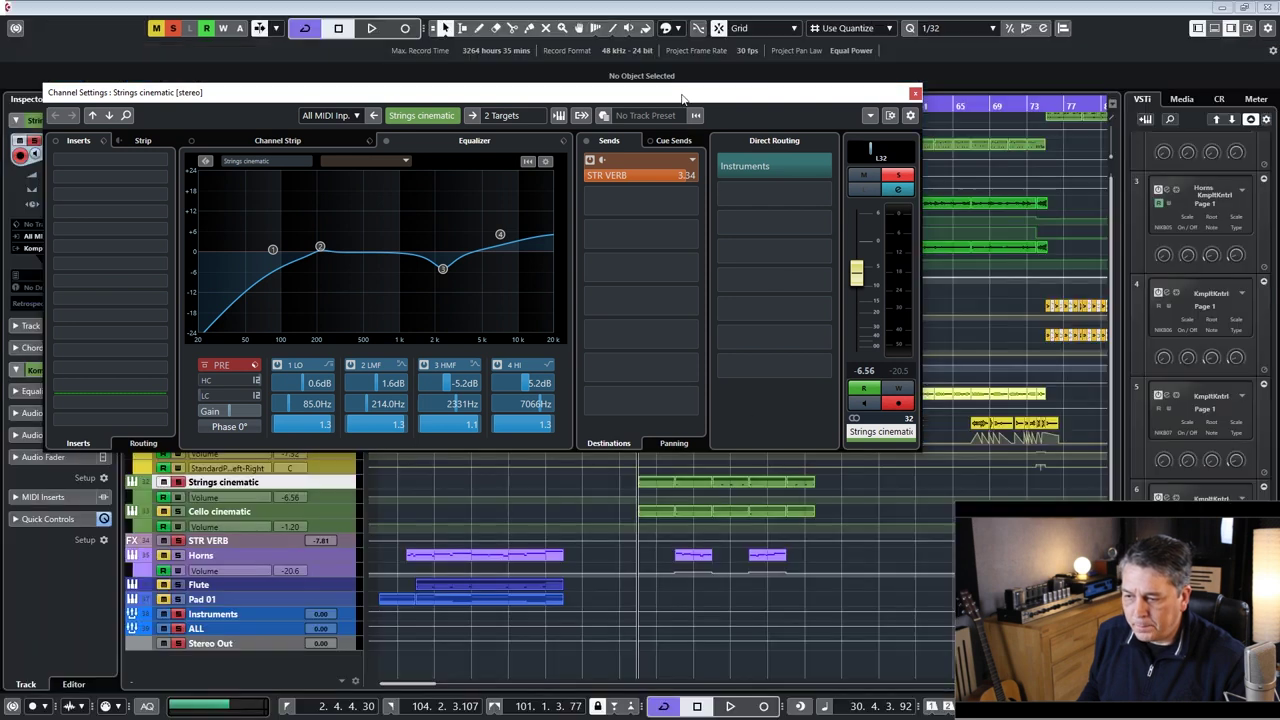
key(space)
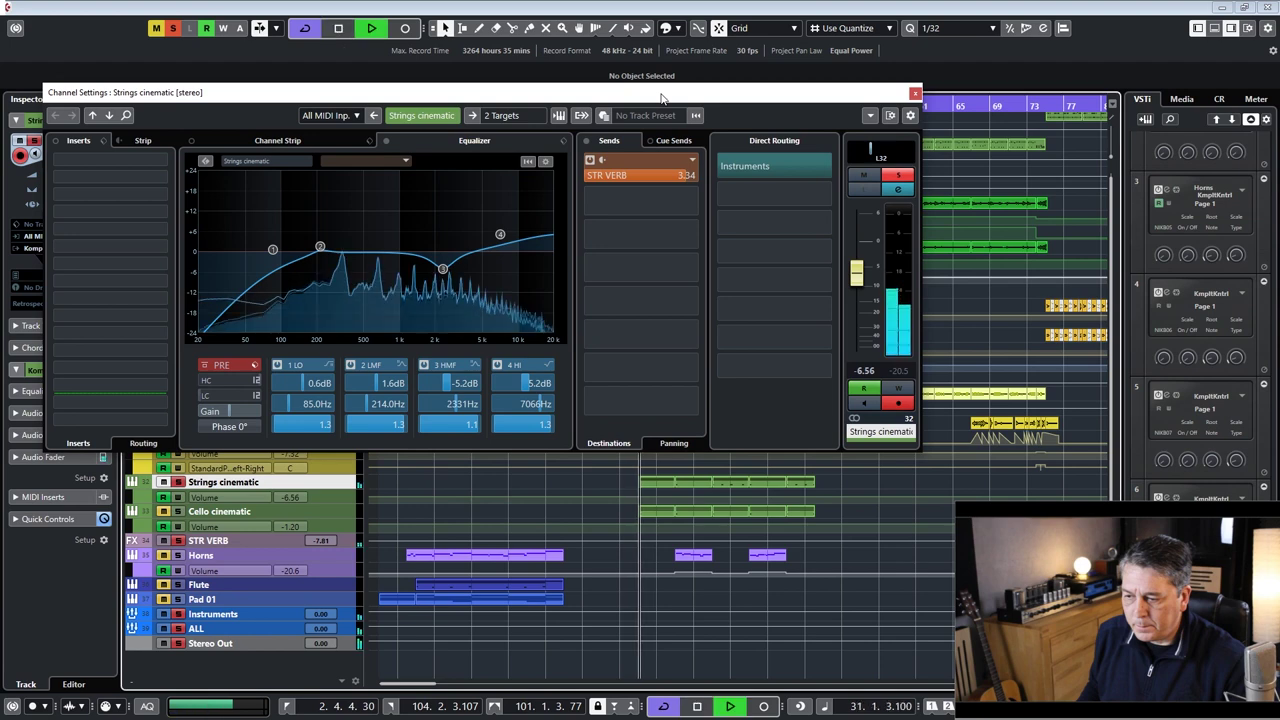
key(F3)
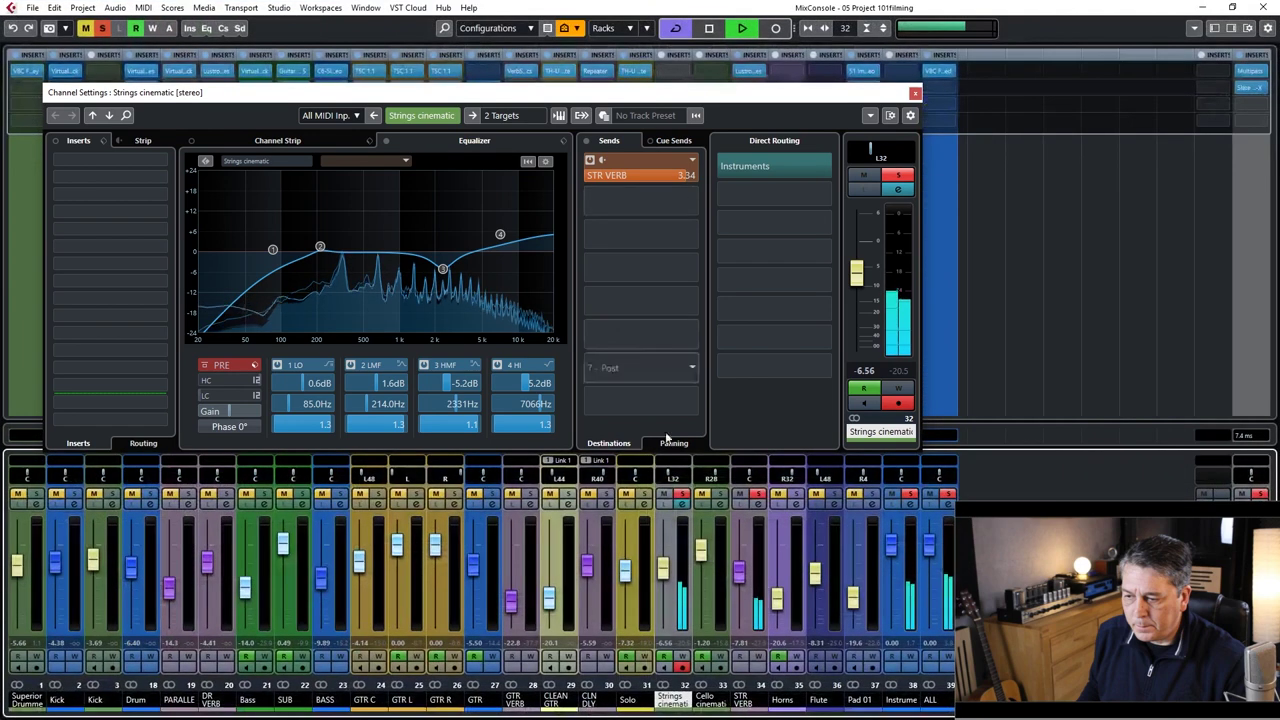
click(760, 496)
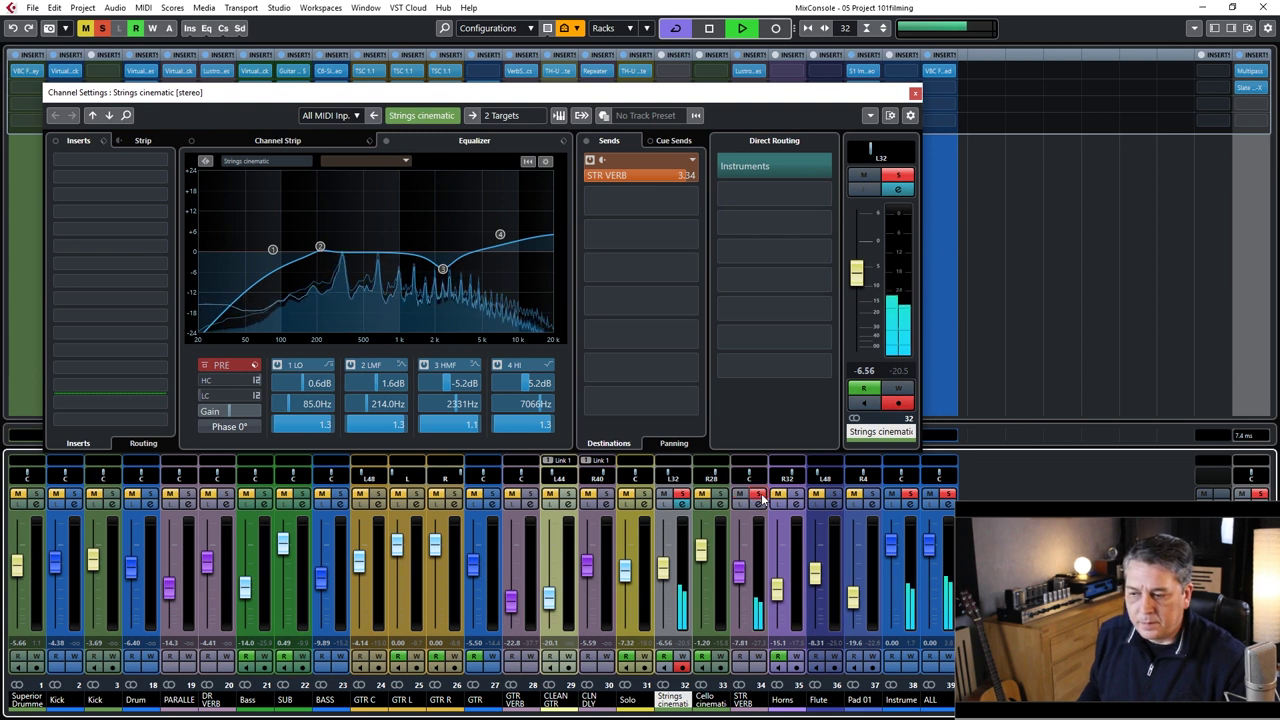
click(759, 495)
key(space)
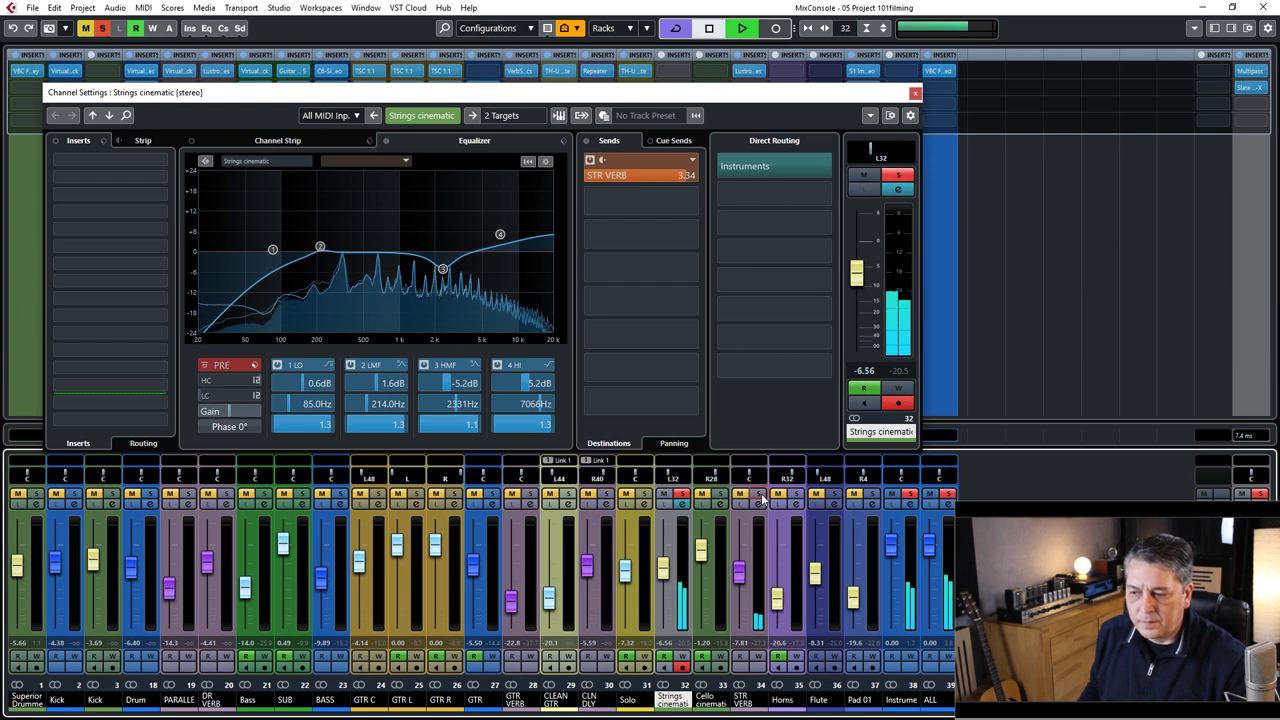
click(759, 495)
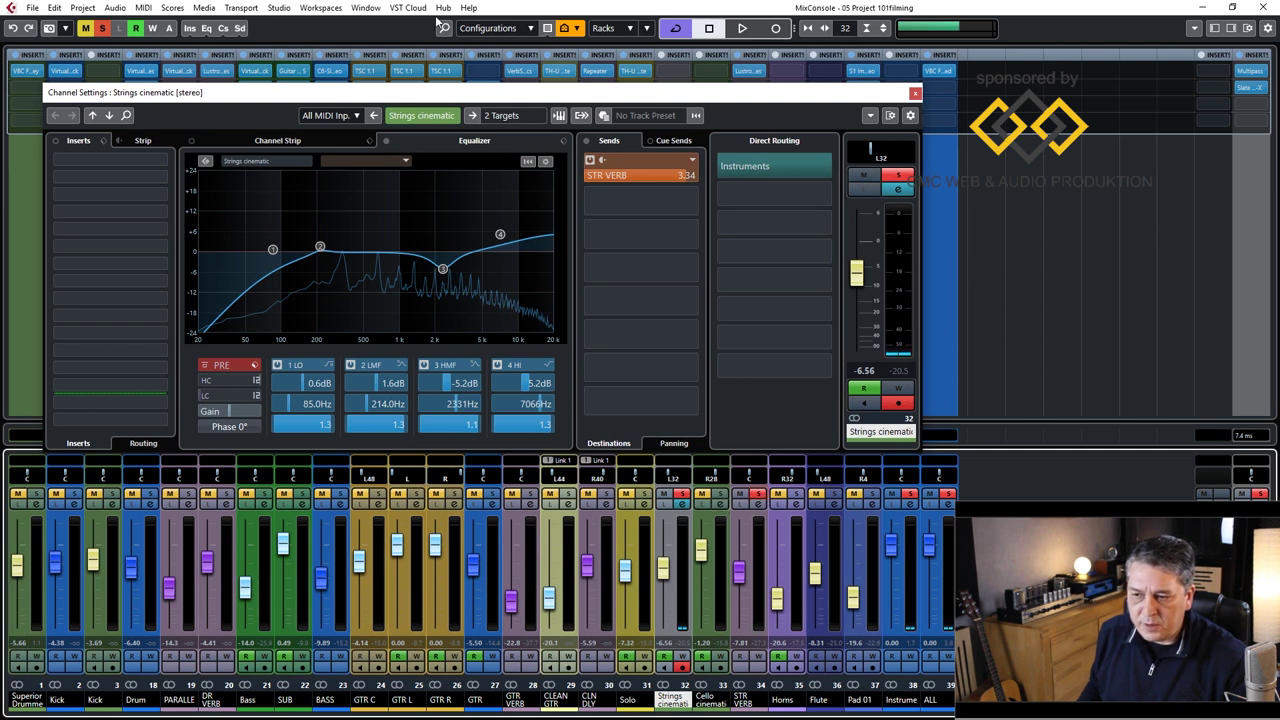
- Return to the project view, place the playhead just before bar 31, and close the Strings cinematic channel settings
drag(471, 95, 543, 110)
key(F3)
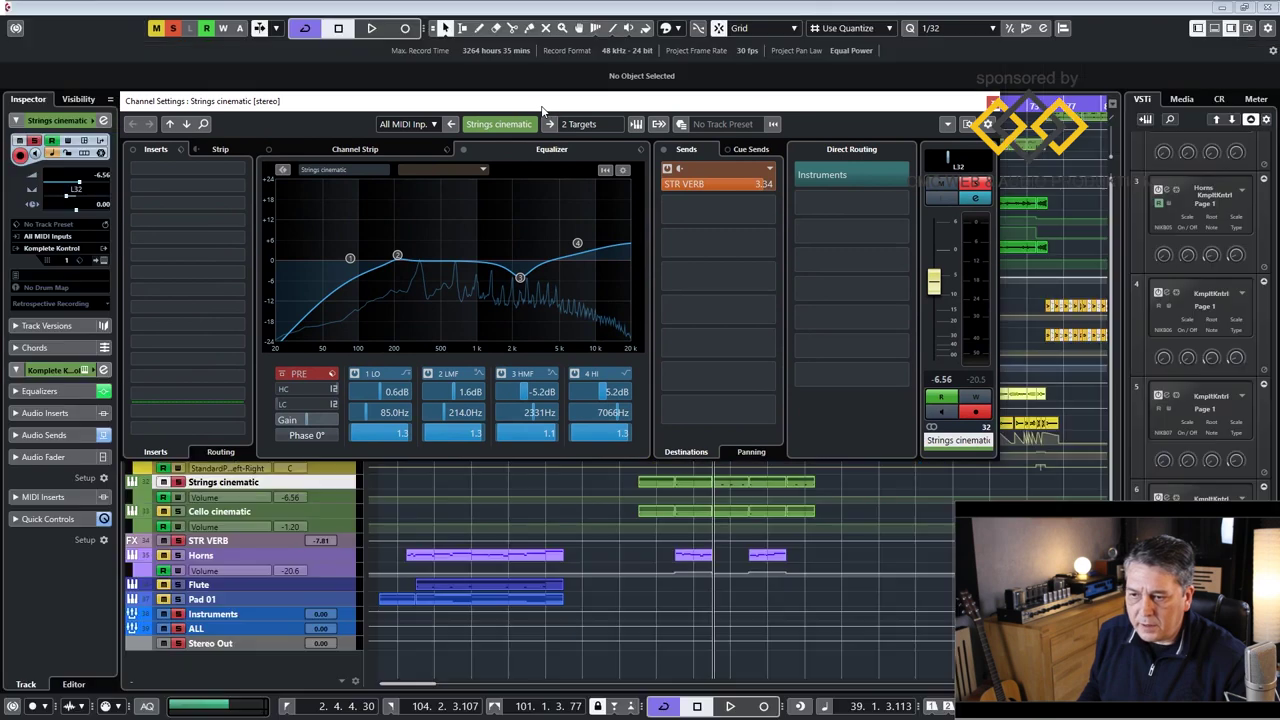
drag(619, 109, 719, 127)
click(642, 104)
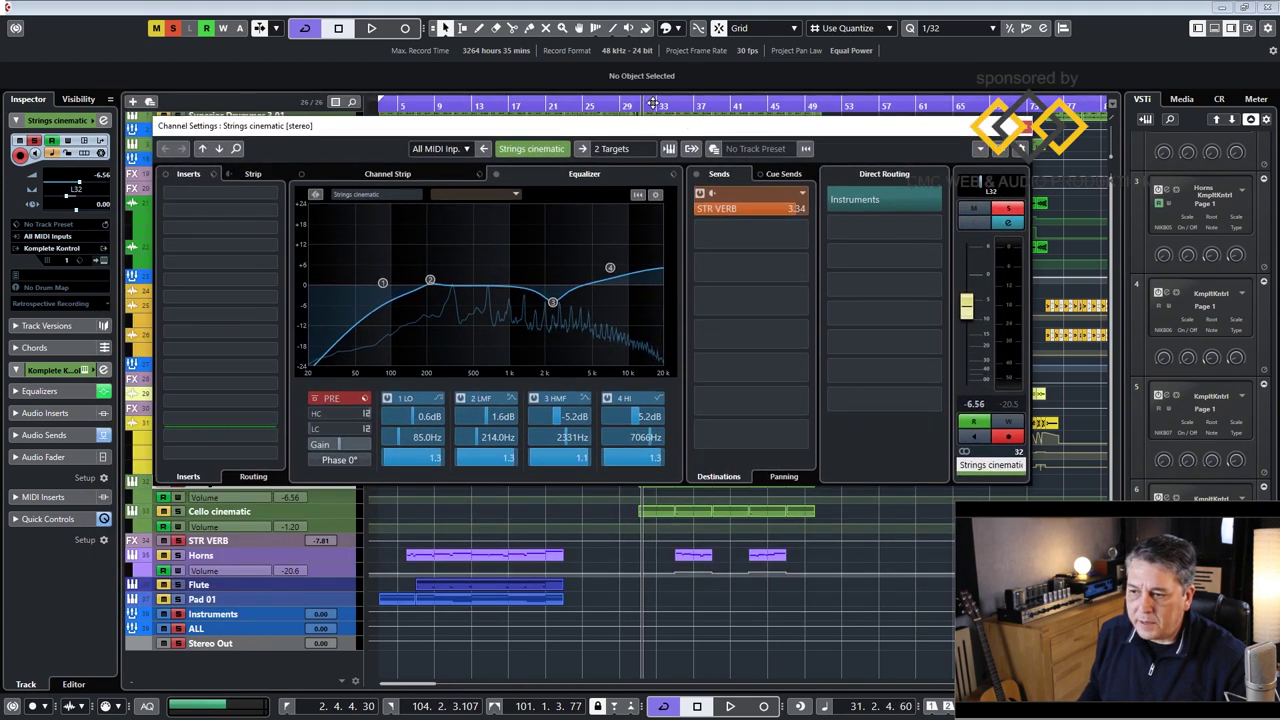
drag(634, 104, 634, 105)
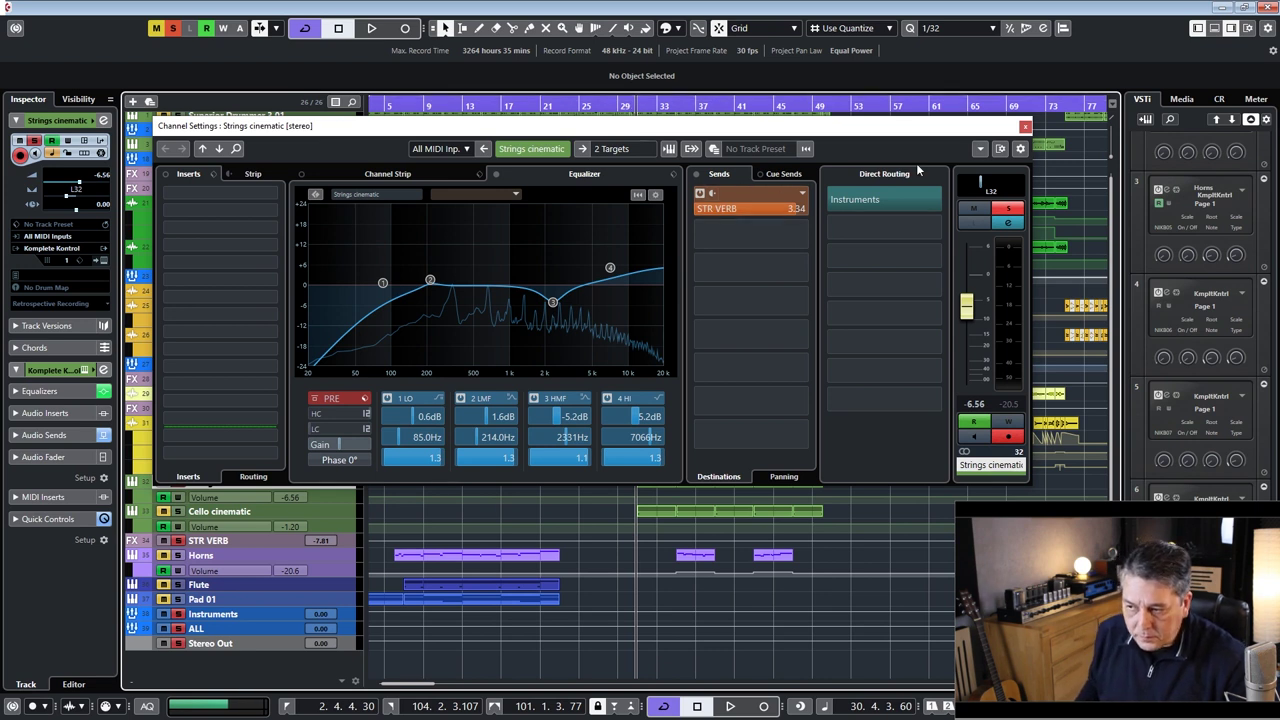
click(1026, 128)
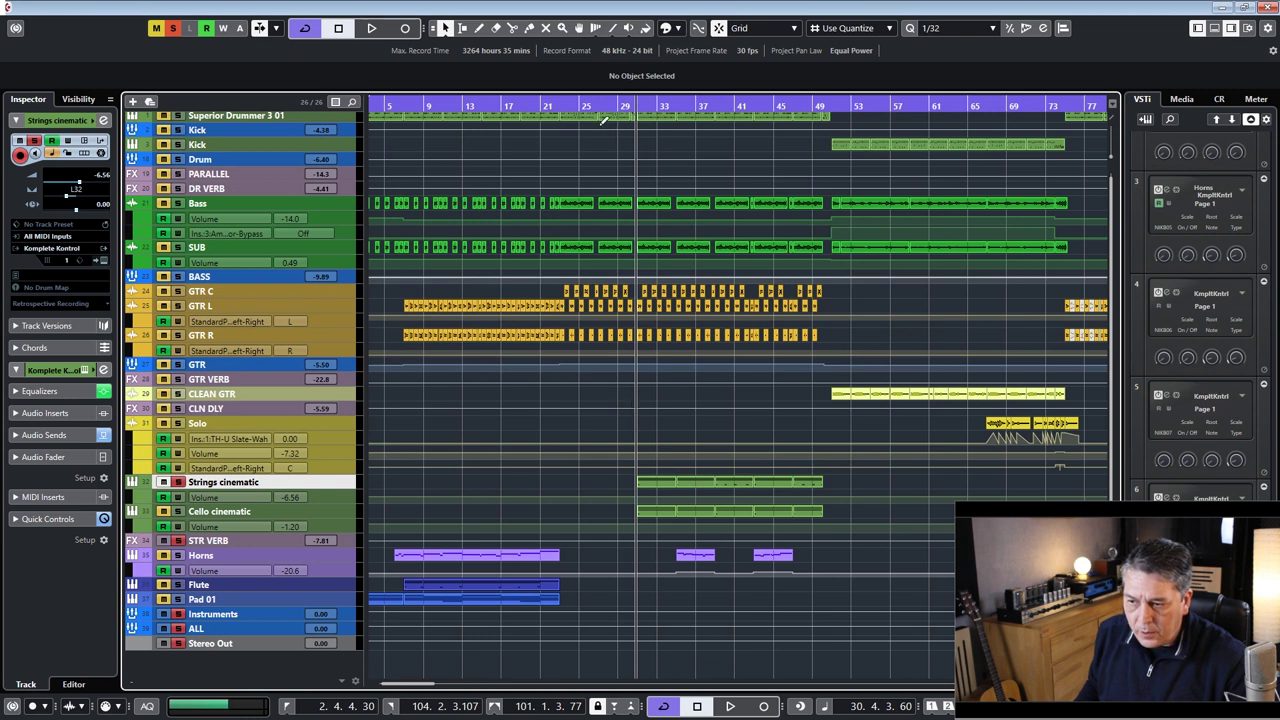
- Solo Superior Drummer 3 along with the cinematic strings and listen to them together from just before bar 31
drag(604, 118, 393, 116)
scroll(279, 162, up, 1)
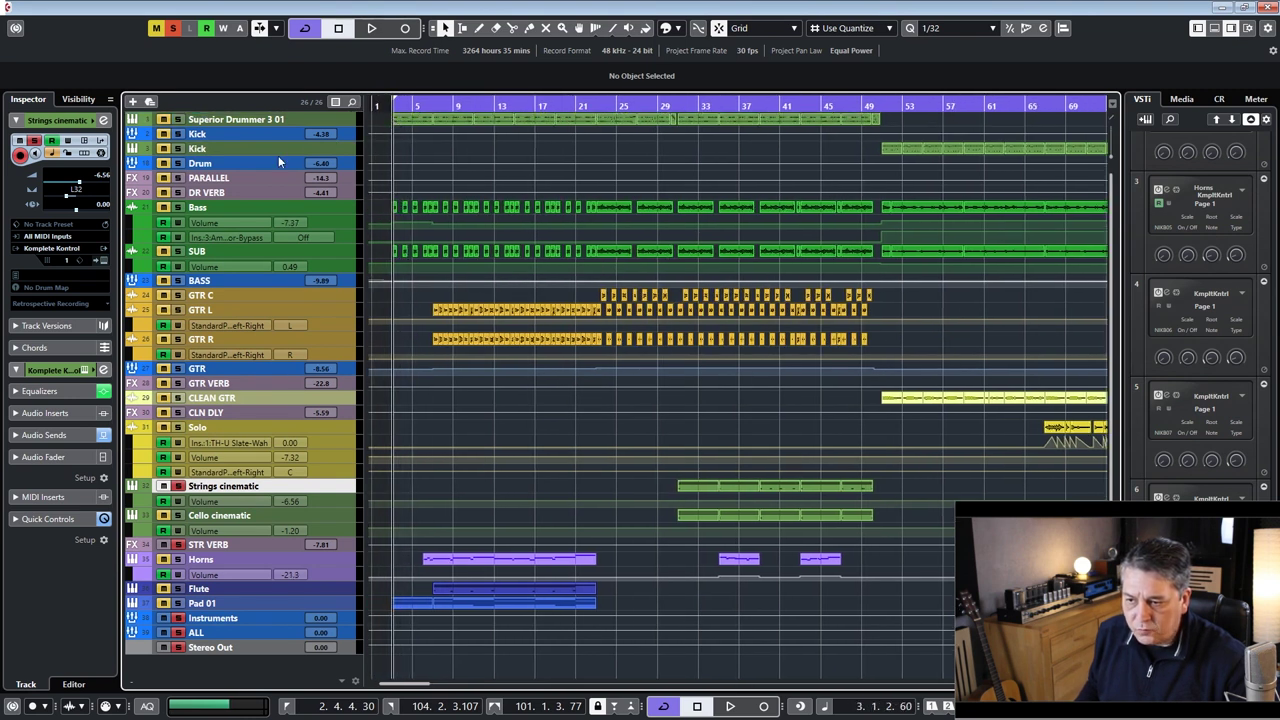
click(178, 120)
drag(664, 104, 672, 104)
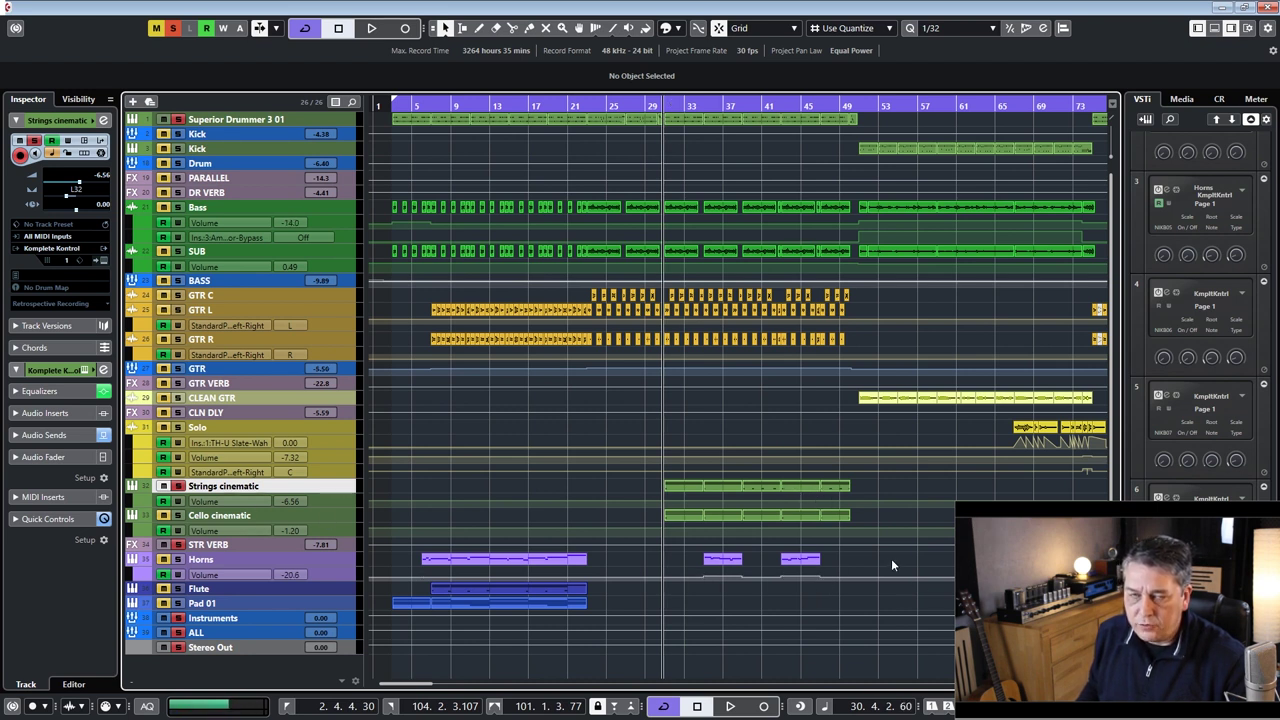
key(space)
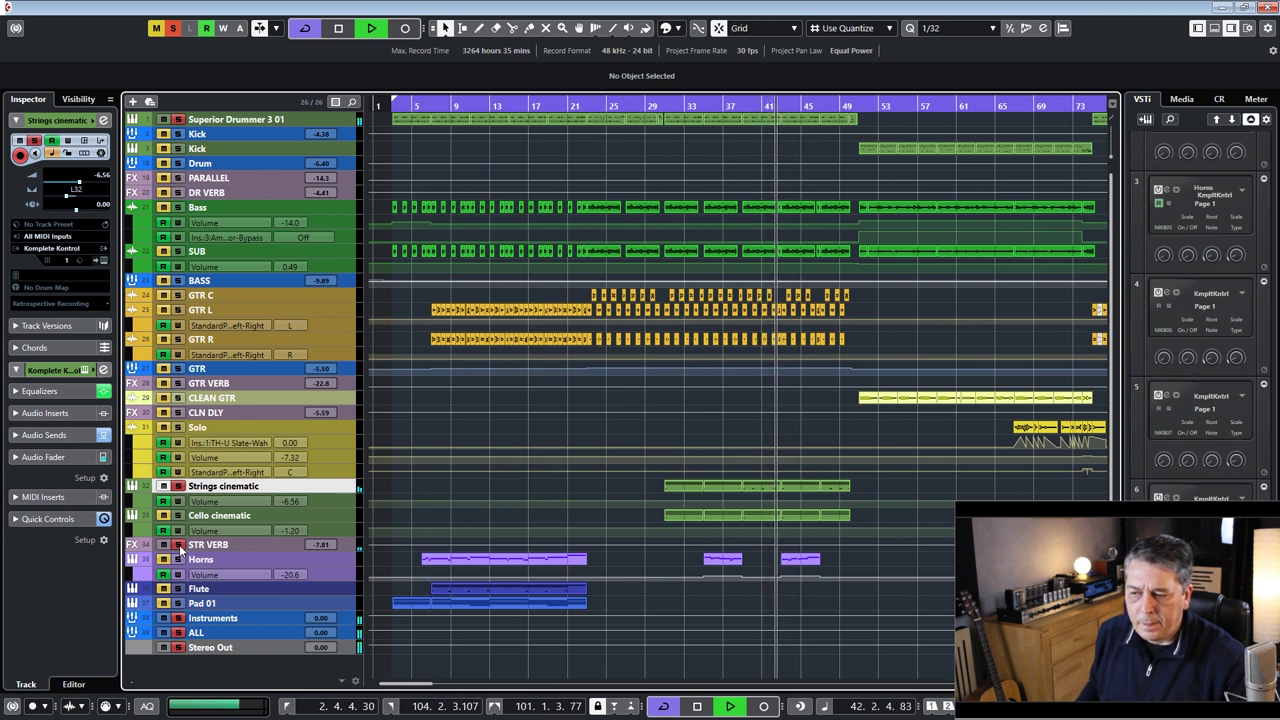
key(space)
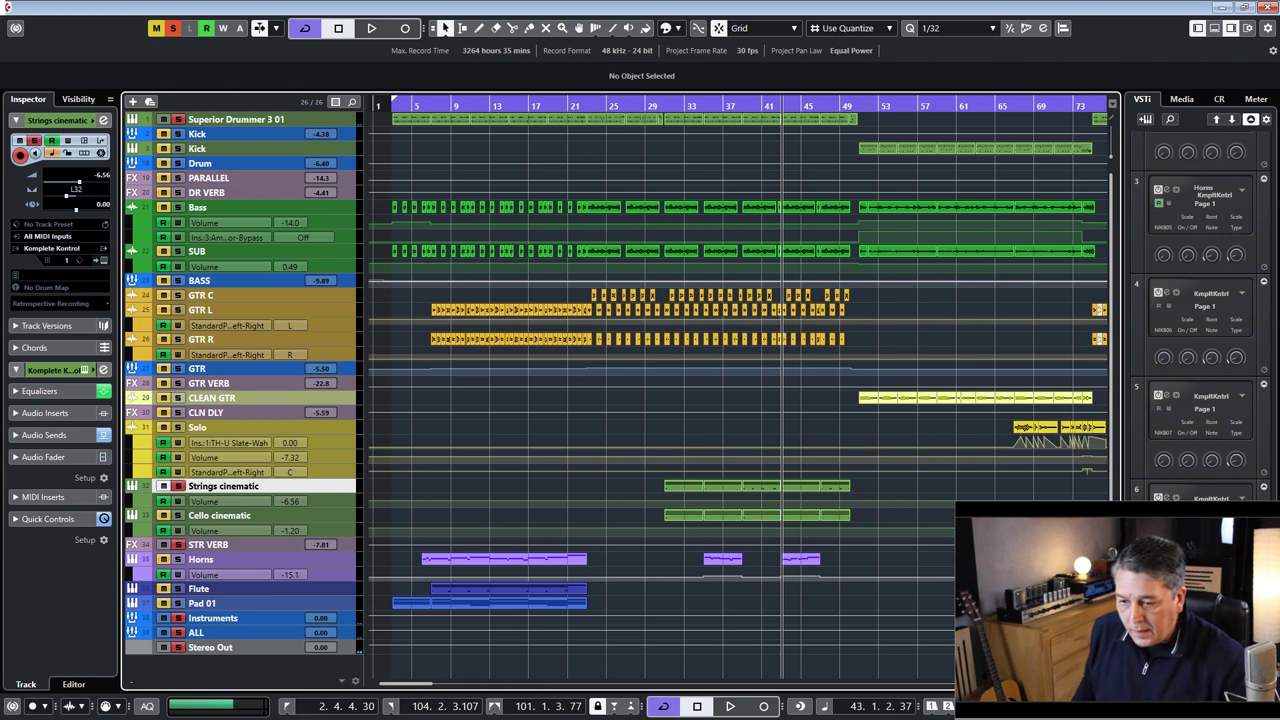
- Open the Cello cinematic track's Komplete Kontrol instrument and examine its Action Strings sound settings
click(338, 521)
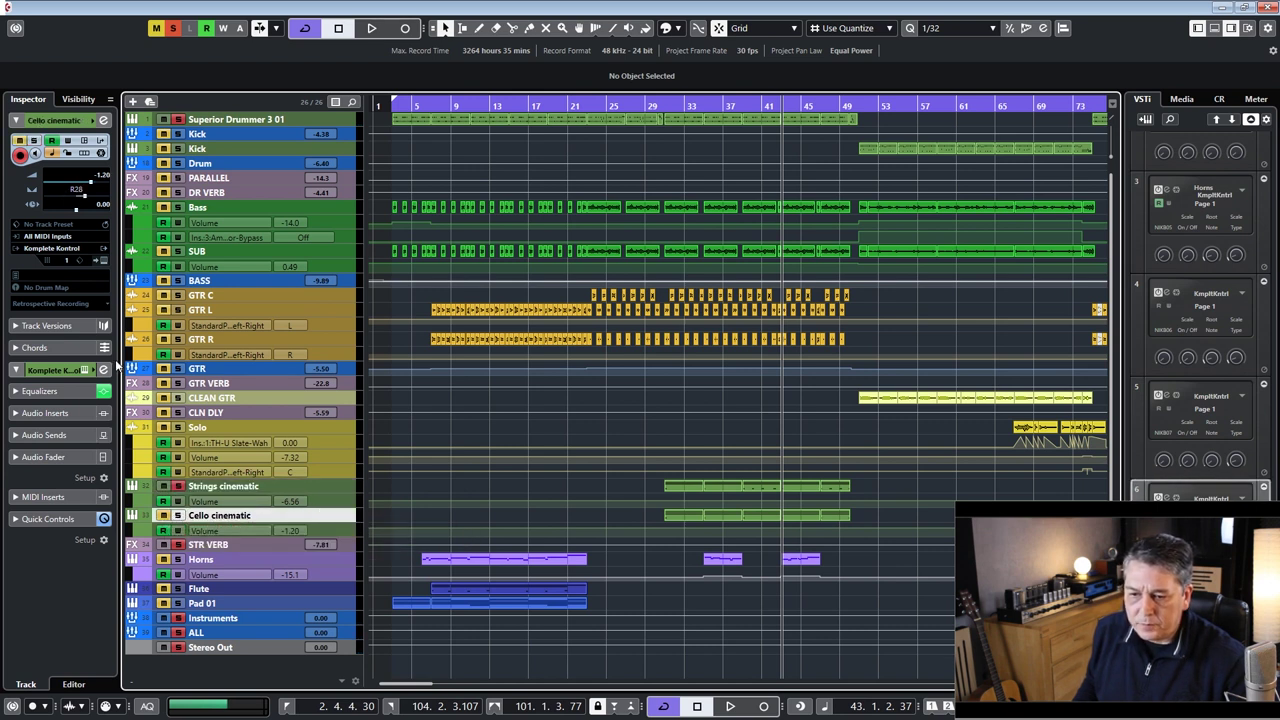
click(106, 261)
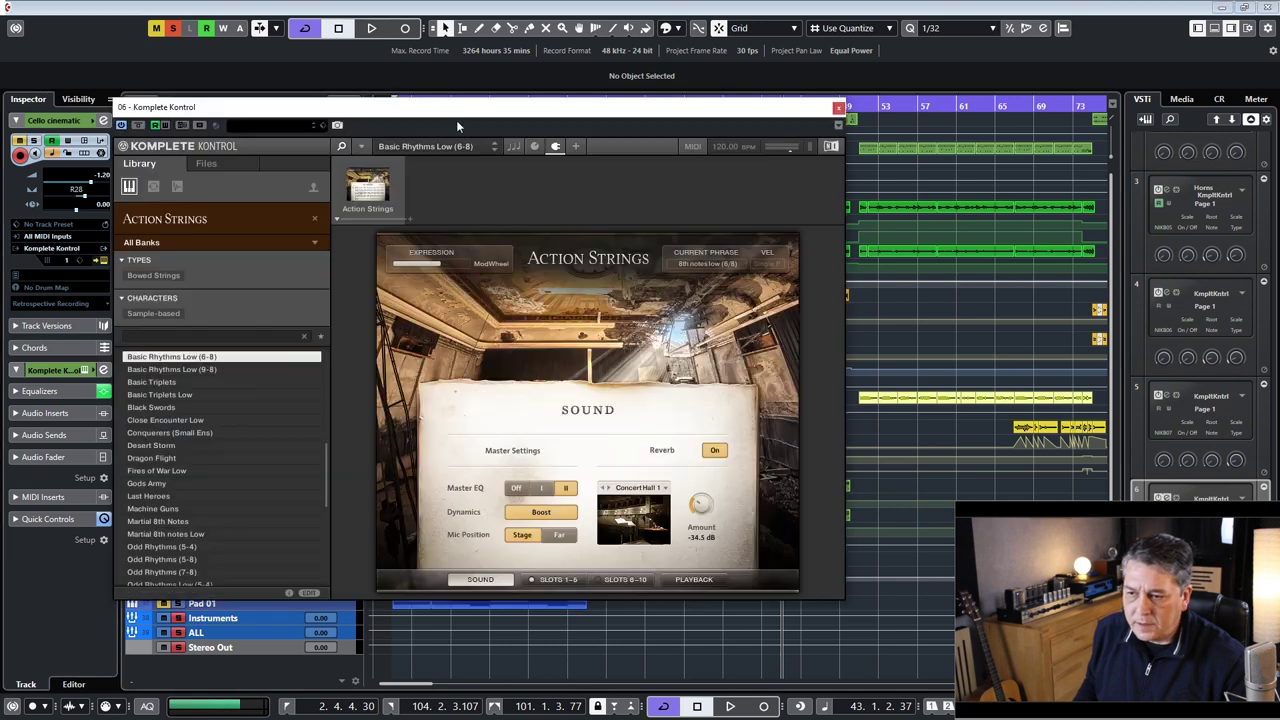
drag(467, 110, 662, 92)
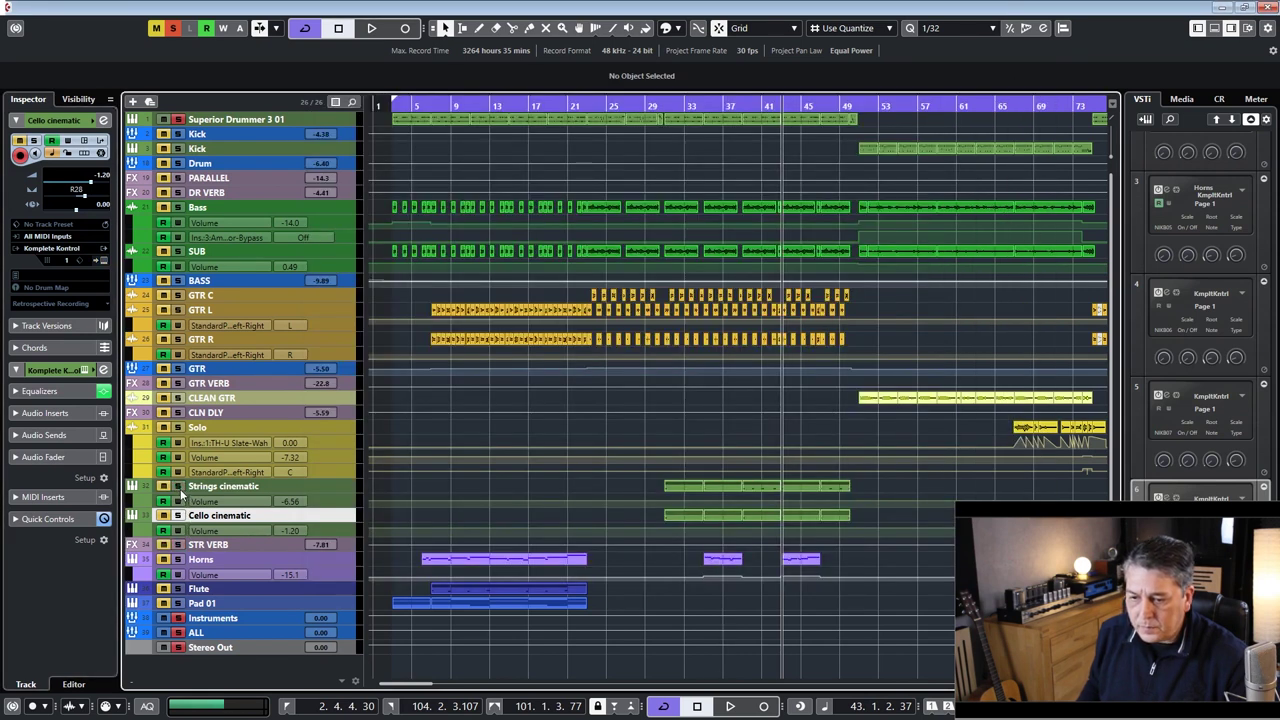
- Place the playhead at bar 31 and review the Cello cinematic channel's EQ and sends in the mixer
drag(676, 104, 636, 103)
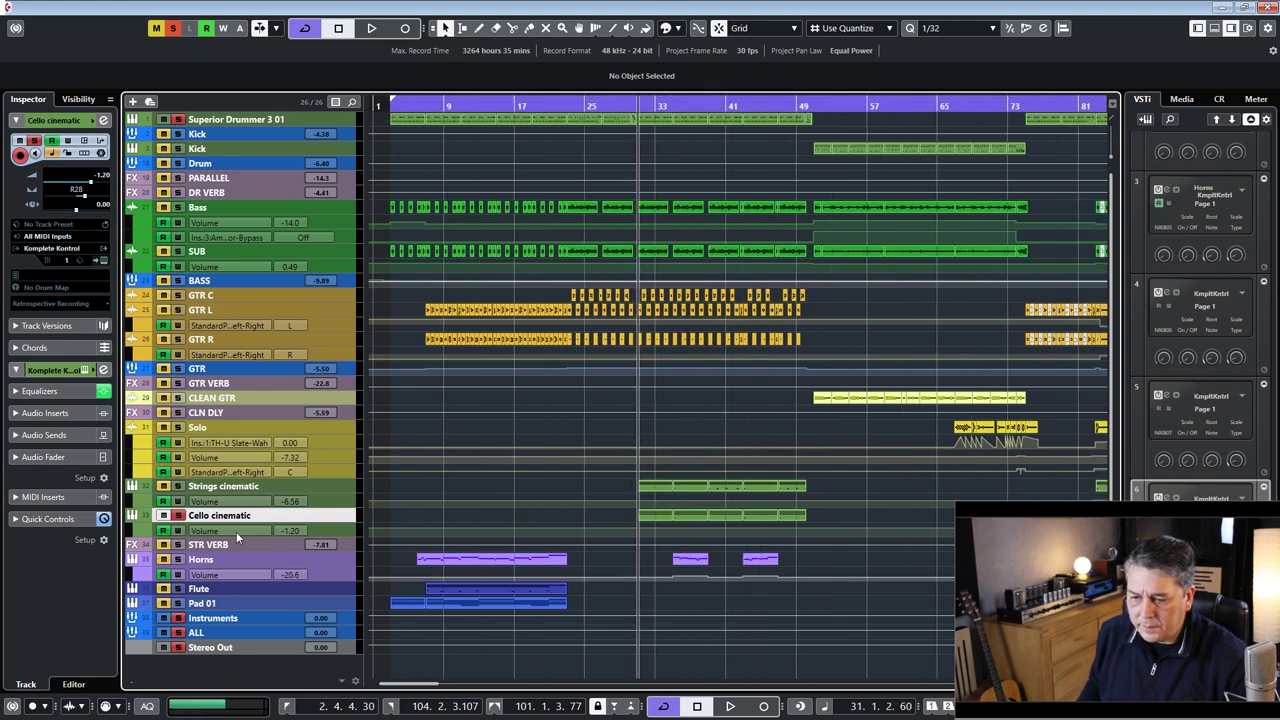
key(F3)
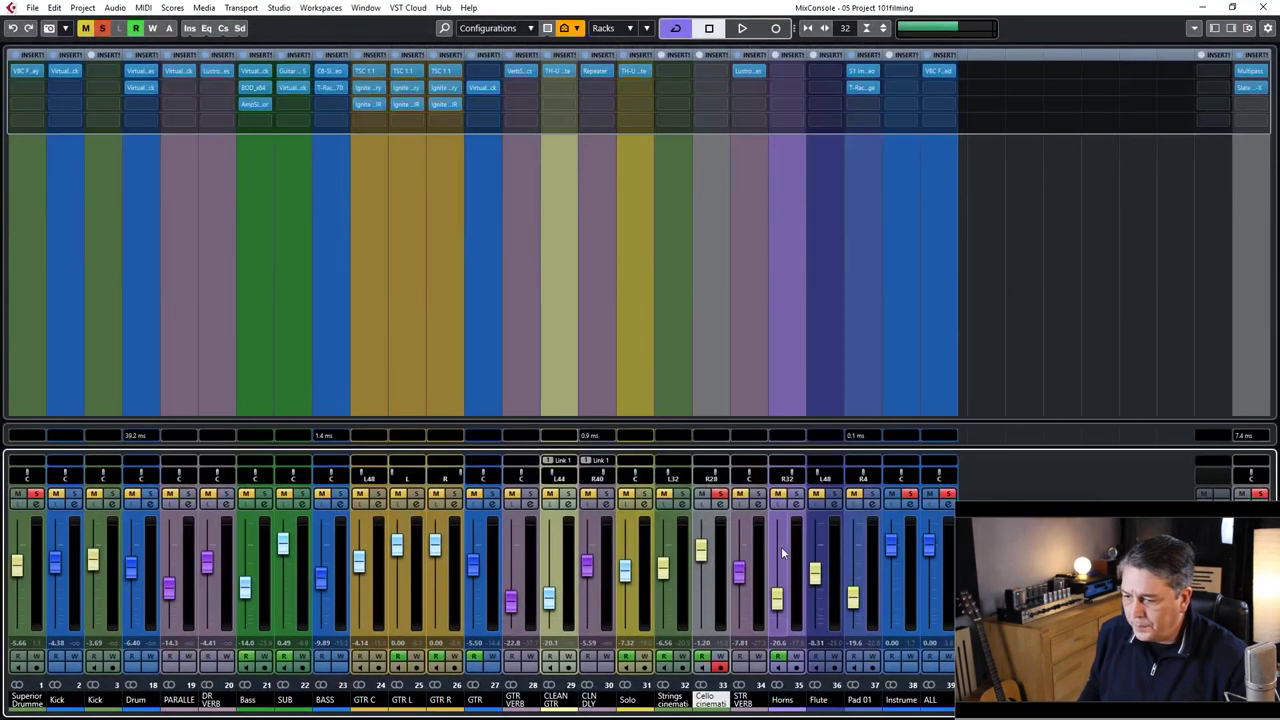
click(721, 504)
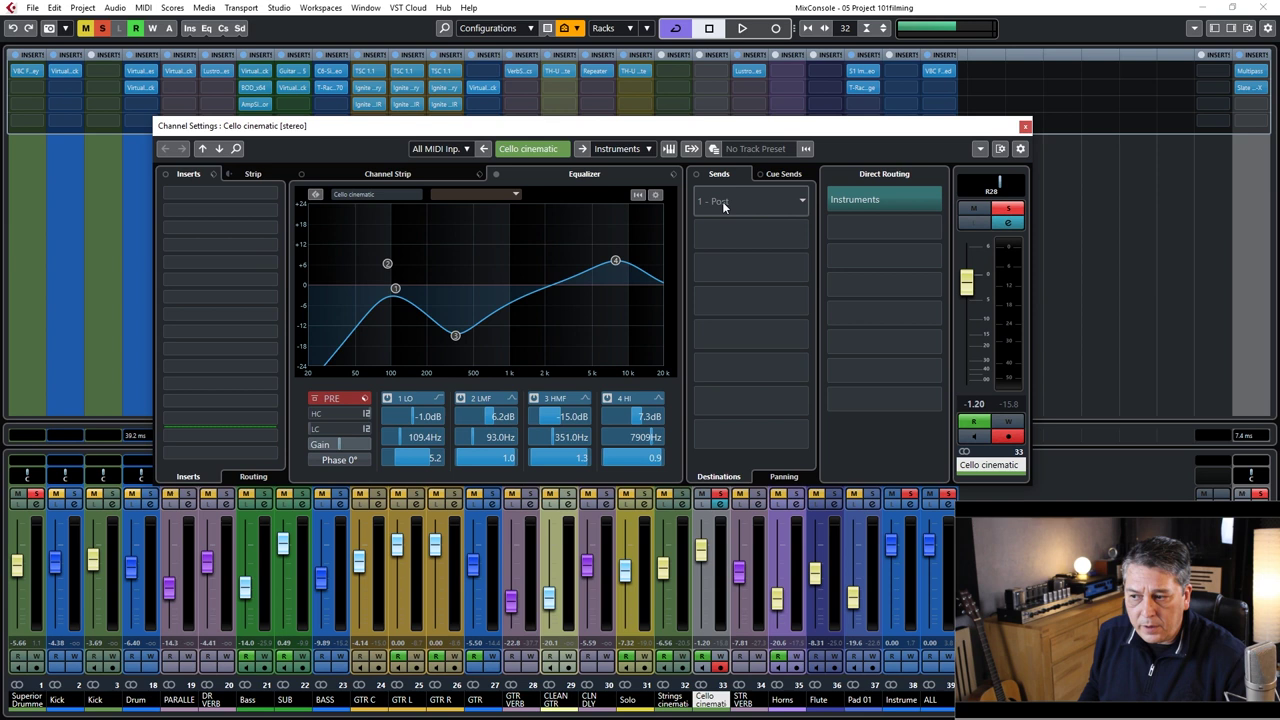
click(1024, 127)
key(F3)
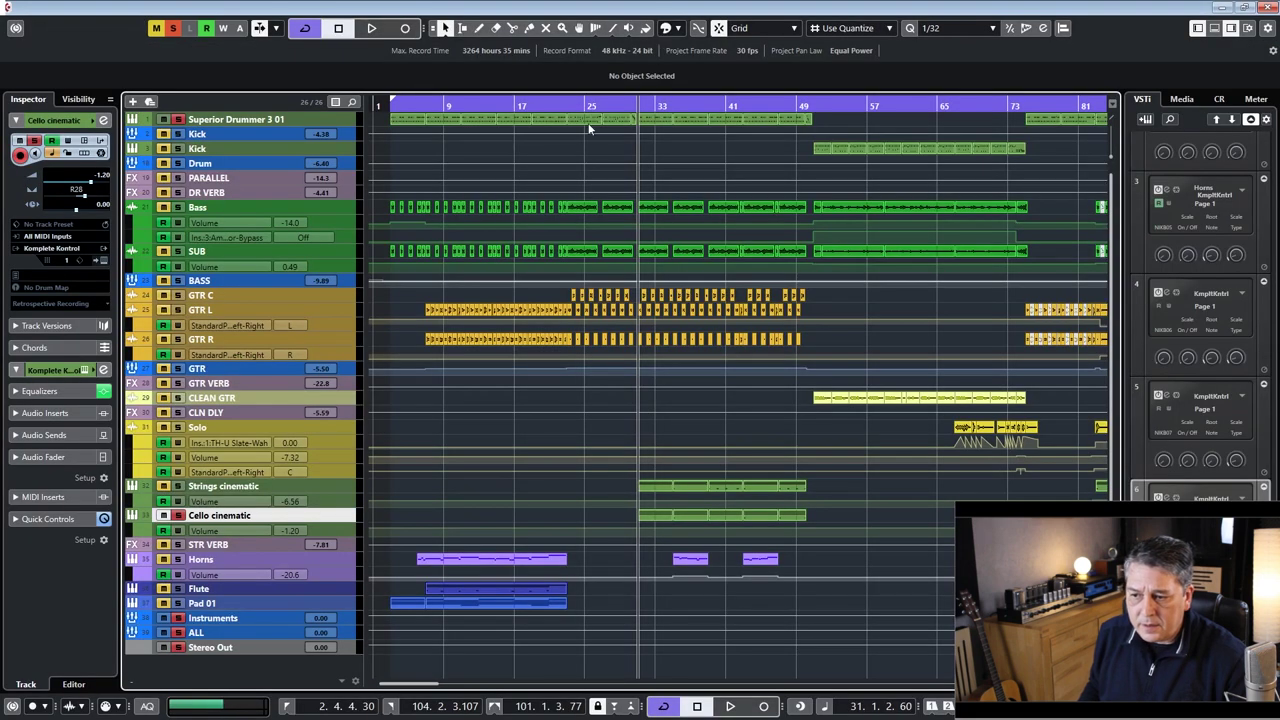
- Play the soloed Cello cinematic track without drums from just before bar 31
drag(622, 103, 610, 248)
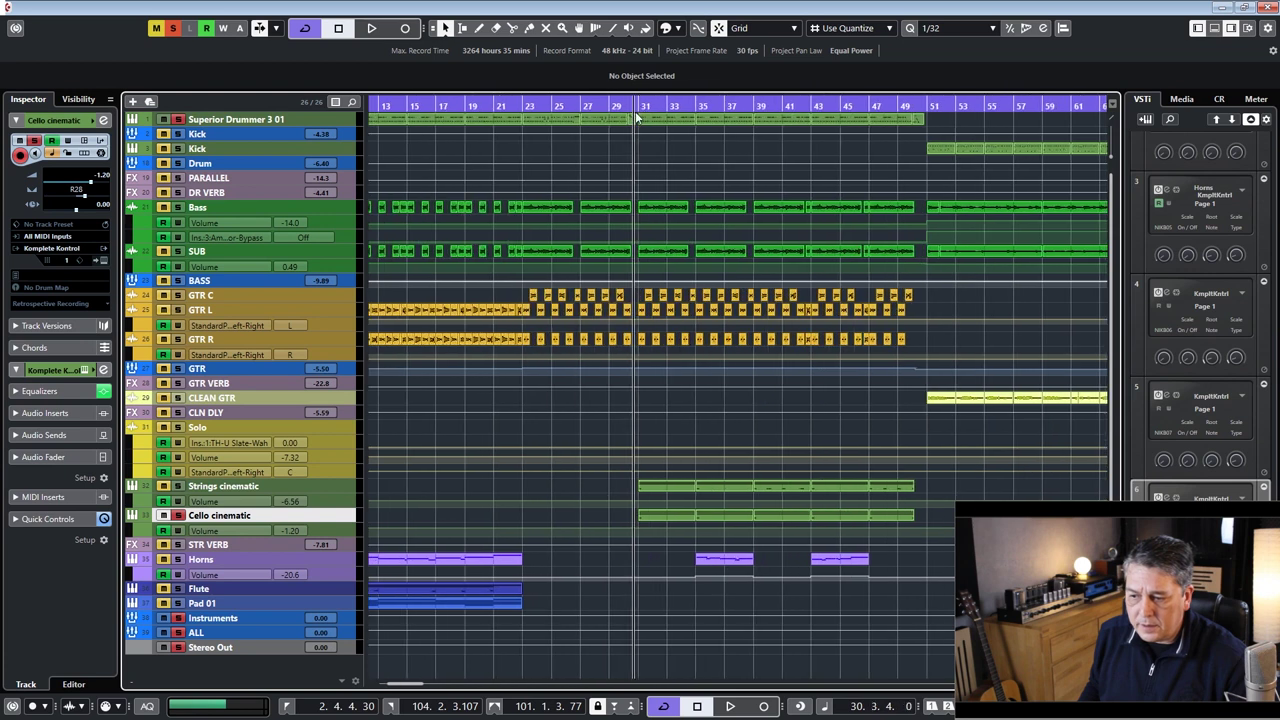
key(space)
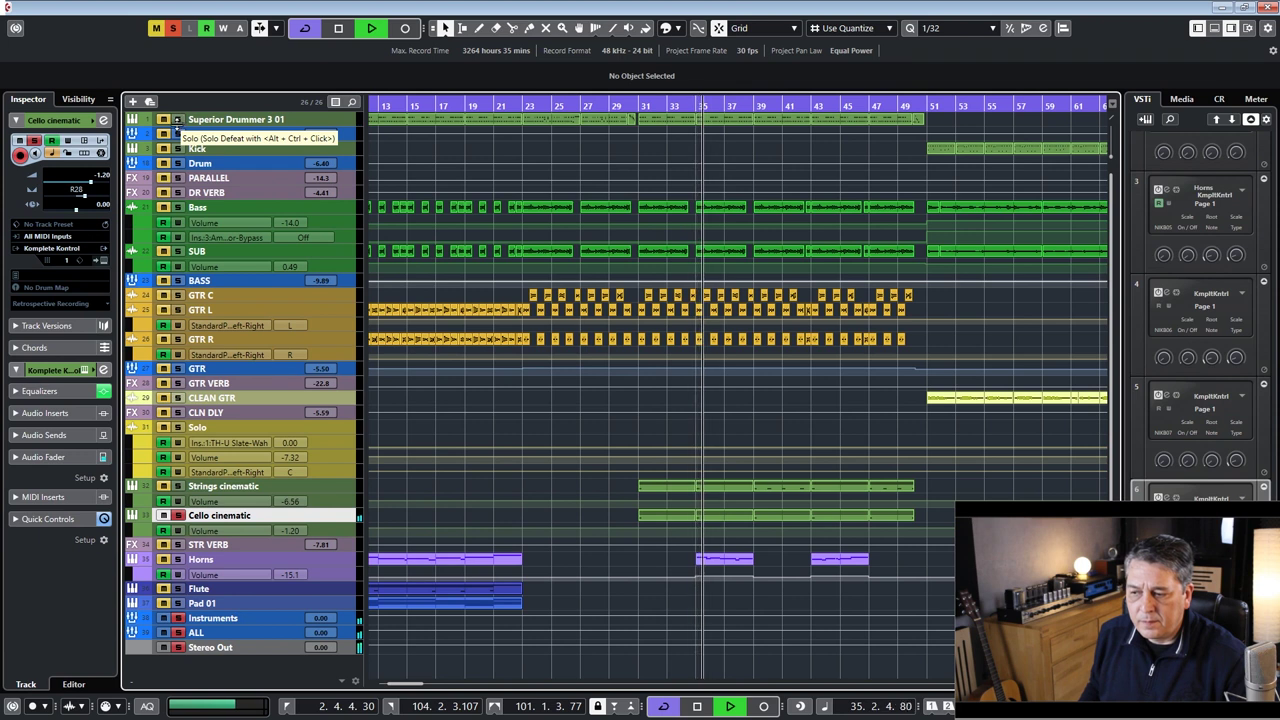
key(space)
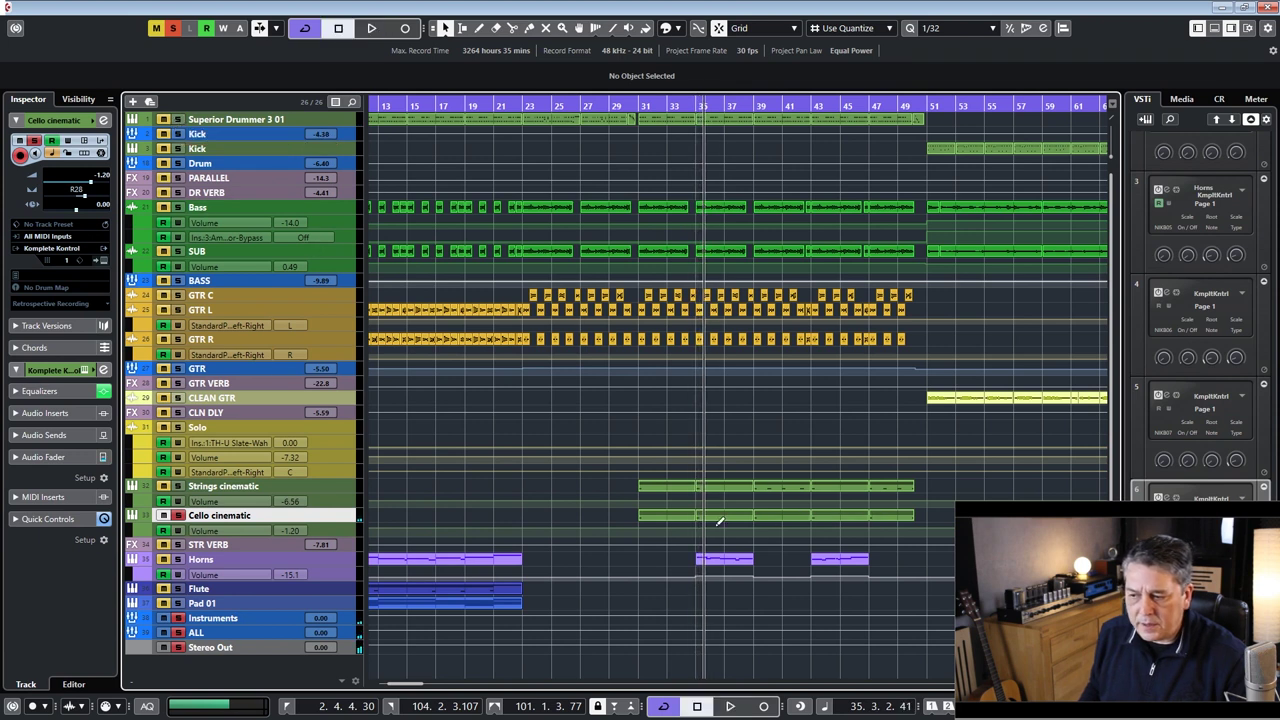
- Solo Superior Drummer 3 with the Cello cinematic track and listen to both from bar 31
click(178, 119)
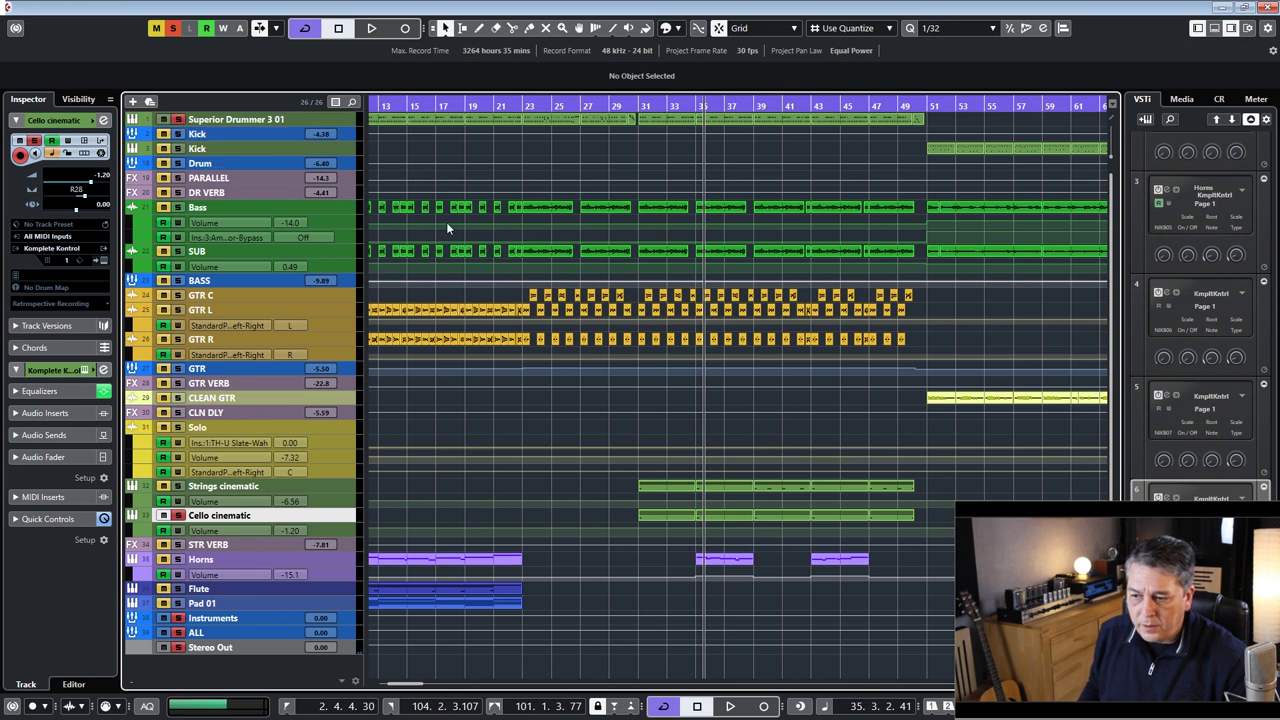
key(space)
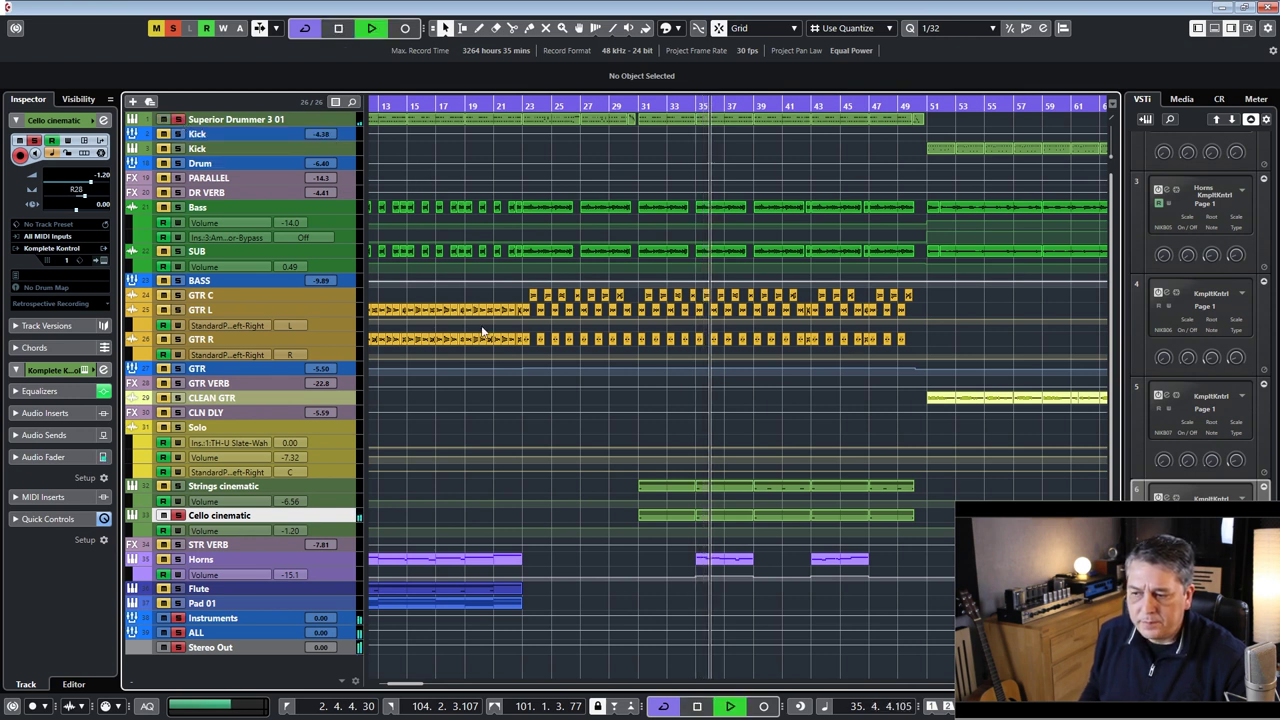
key(space)
click(639, 103)
key(space)
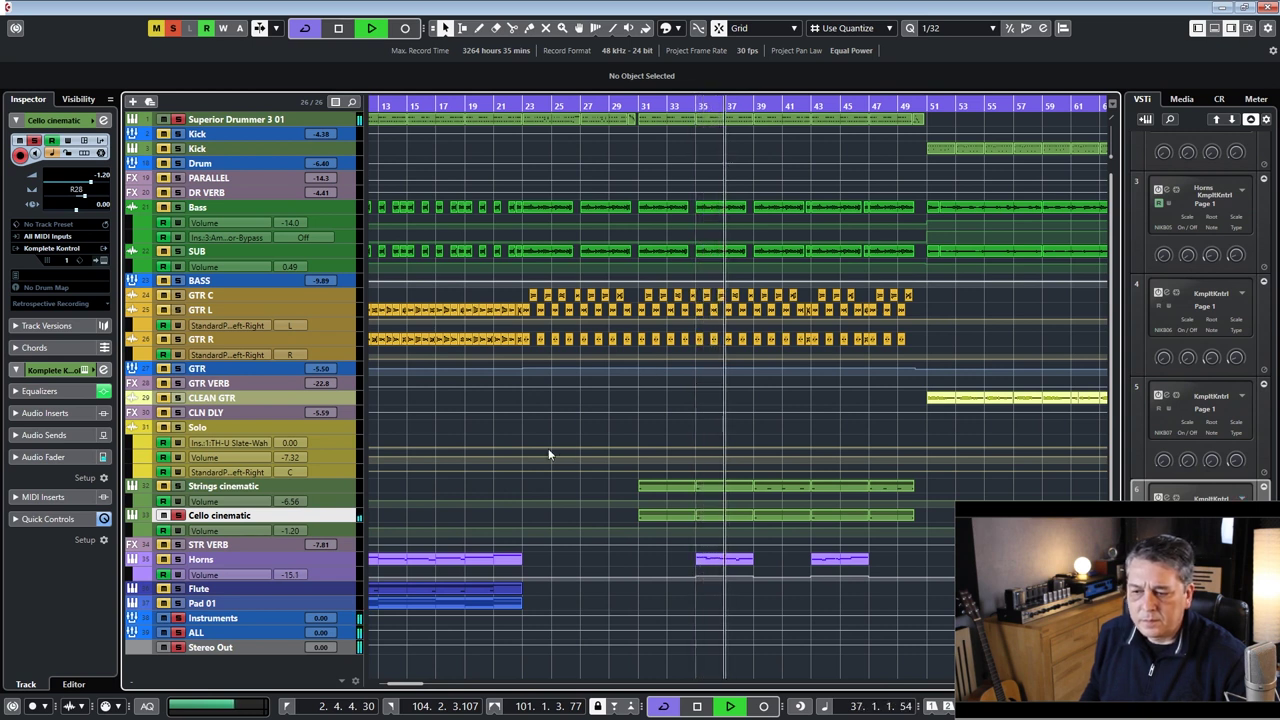
key(space)
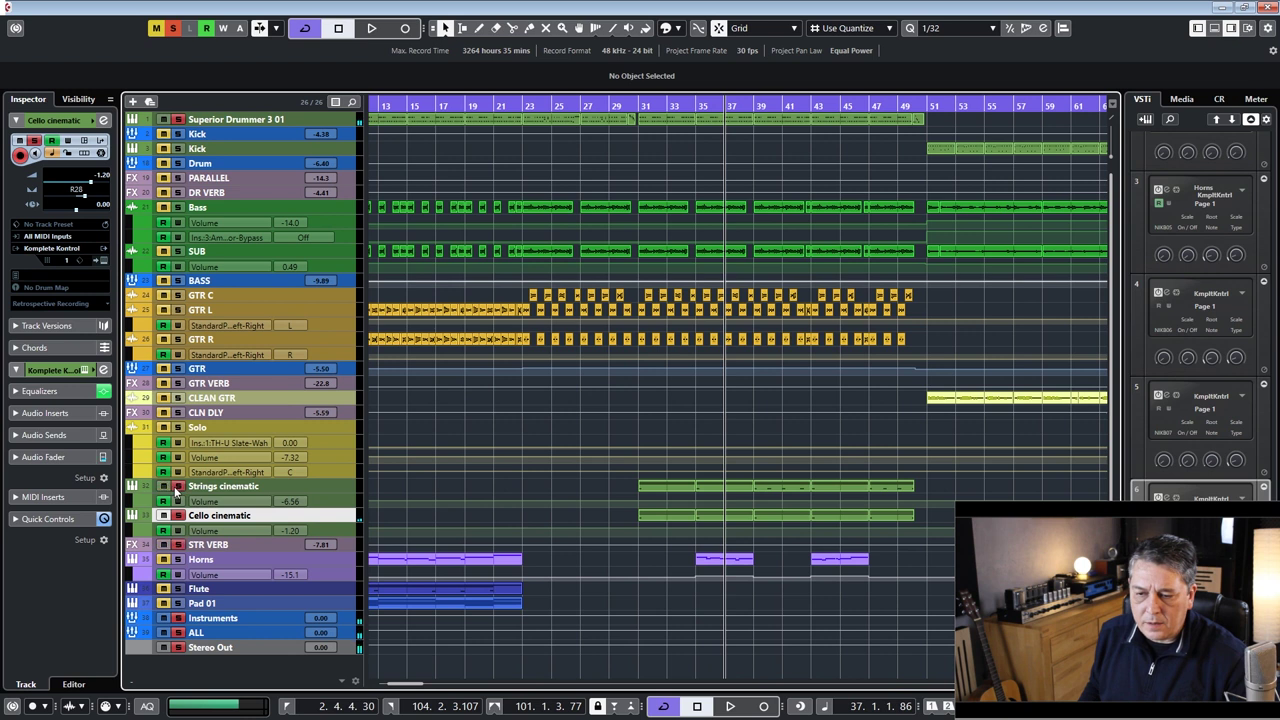
- Play the soloed strings, cello and drums together twice, starting just before bar 31 each time
drag(615, 104, 635, 105)
key(space)
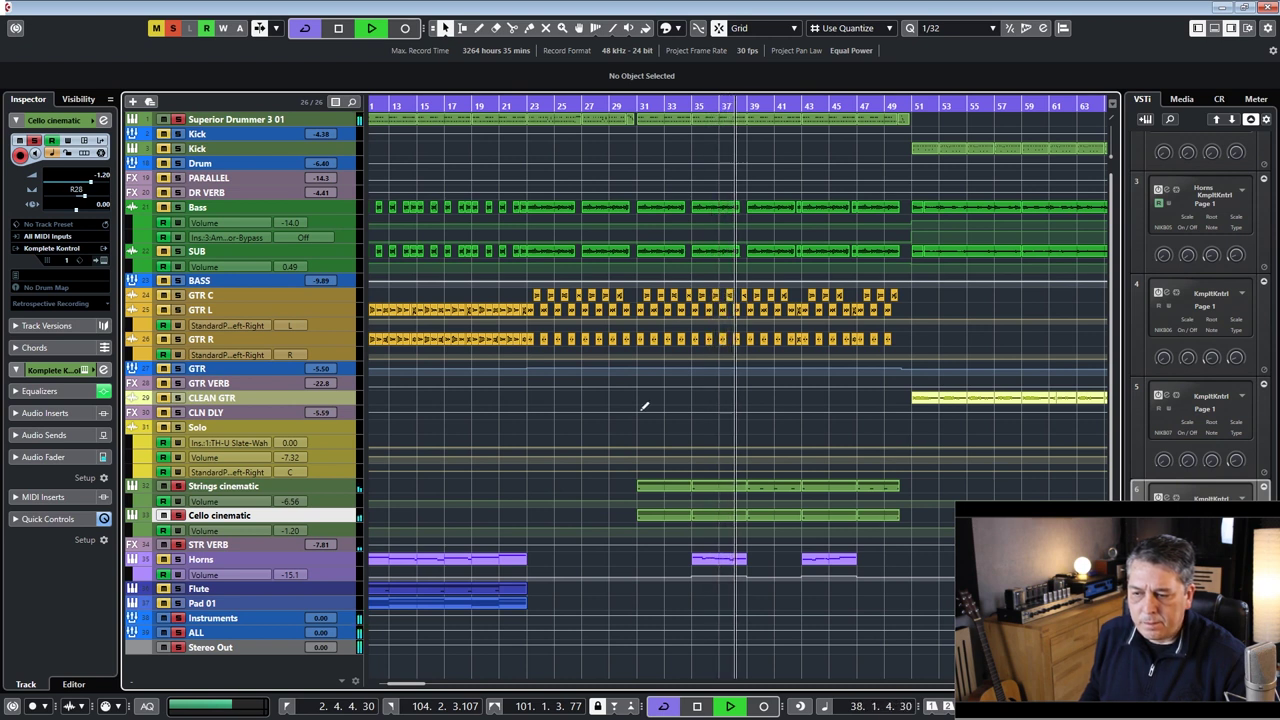
key(space)
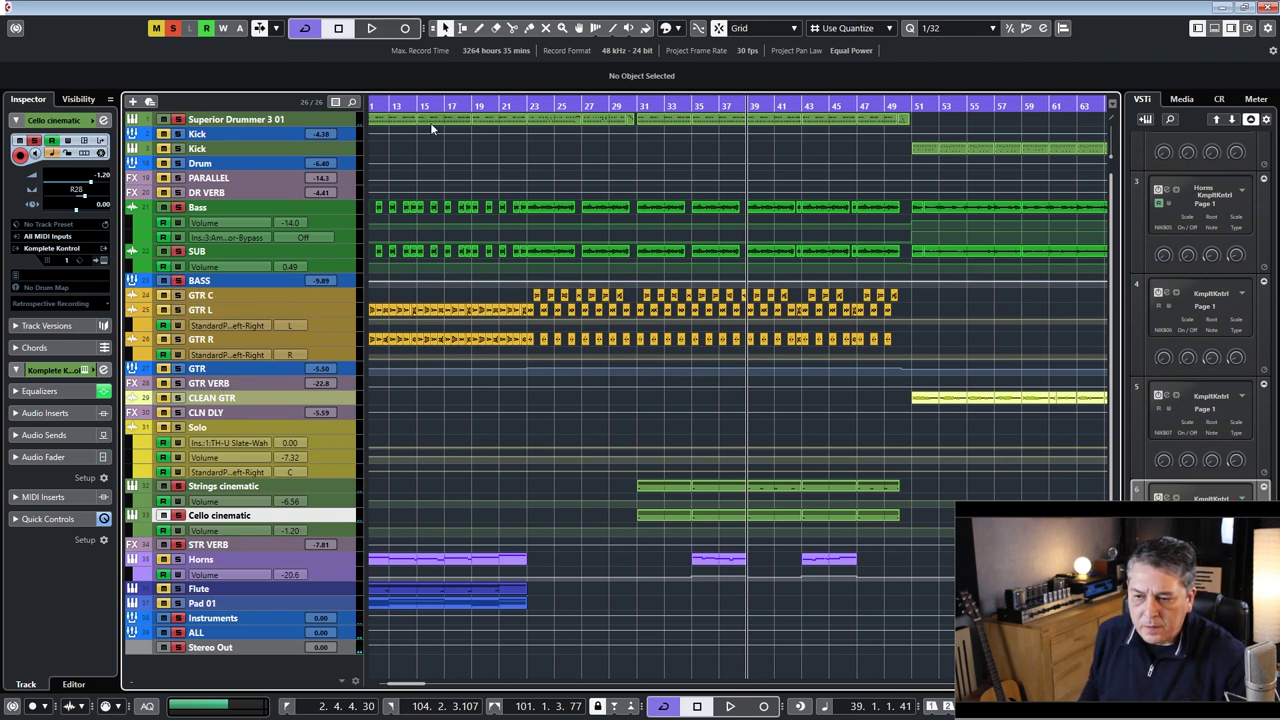
drag(638, 106, 629, 152)
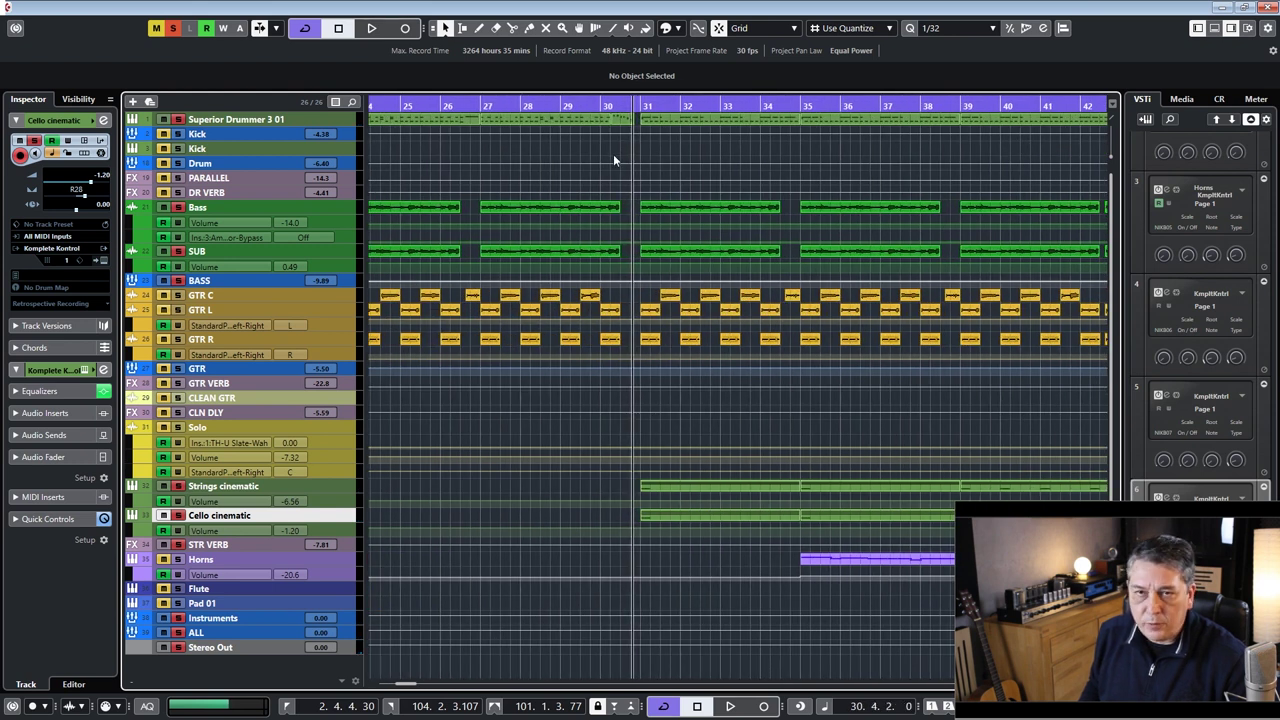
key(space)
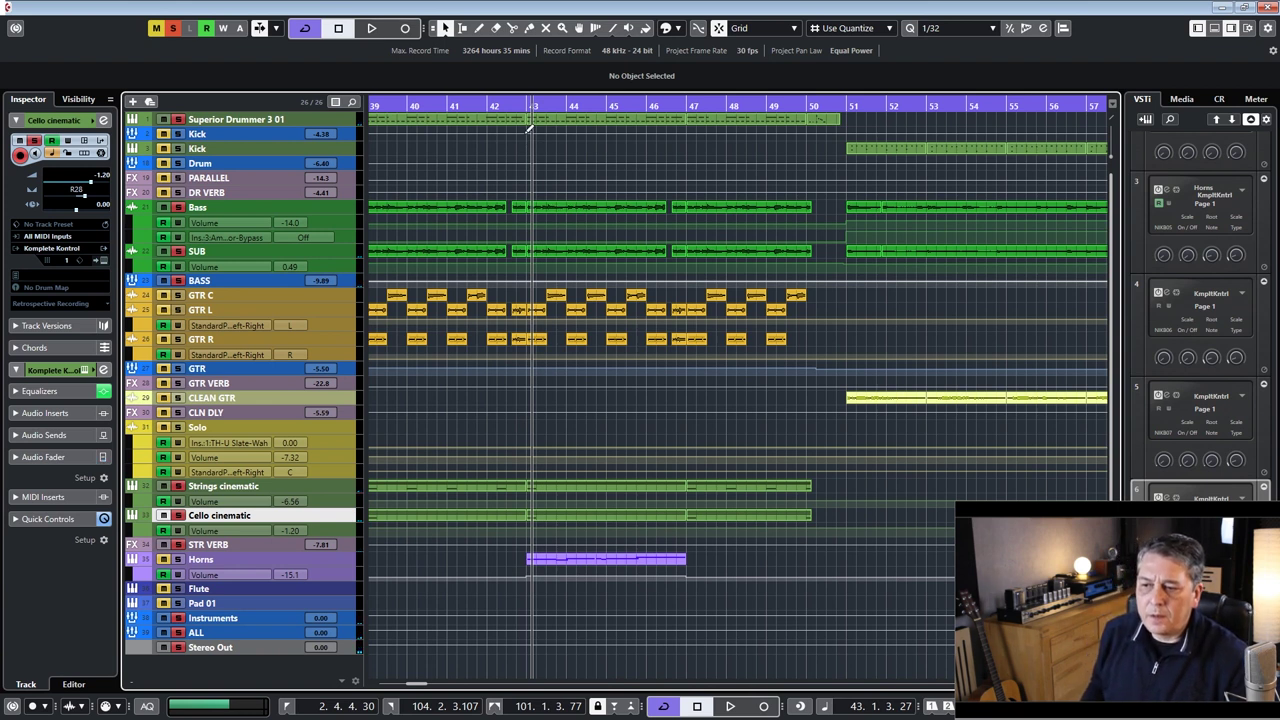
- Move the playhead back to the start of bar 30
drag(467, 106, 582, 106)
scroll(581, 174, up, 1)
click(580, 104)
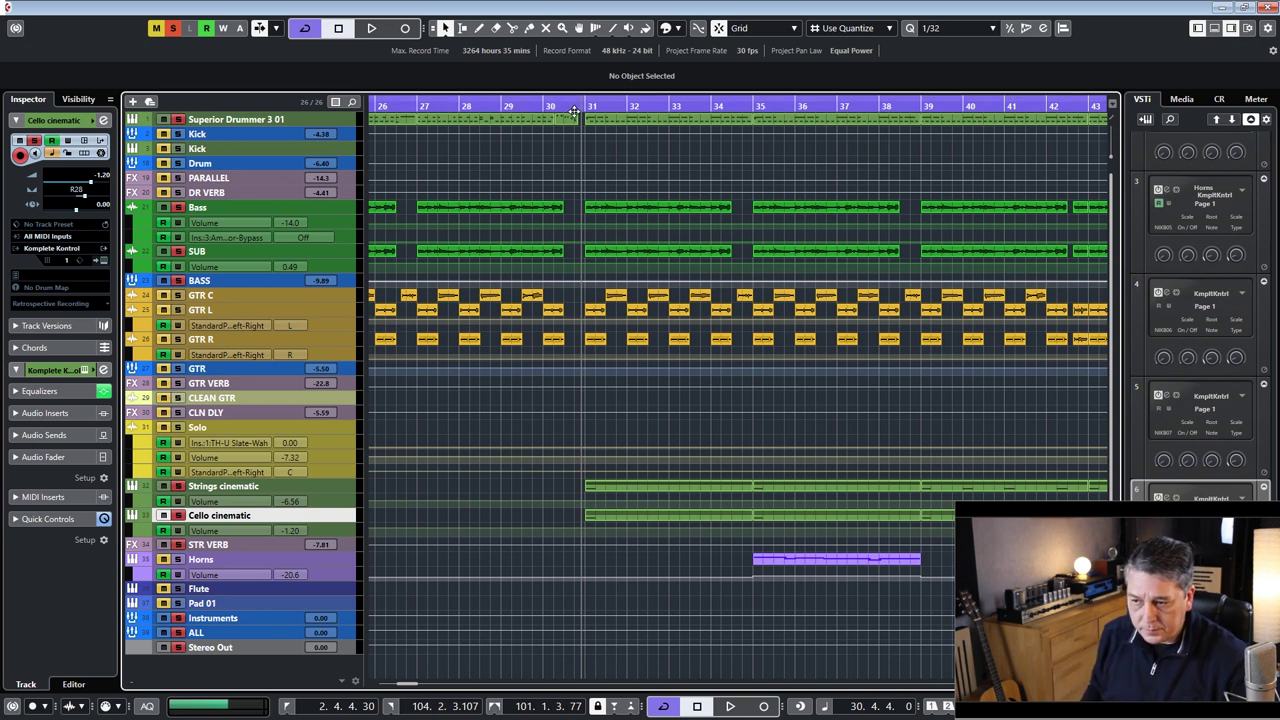
drag(566, 107, 566, 109)
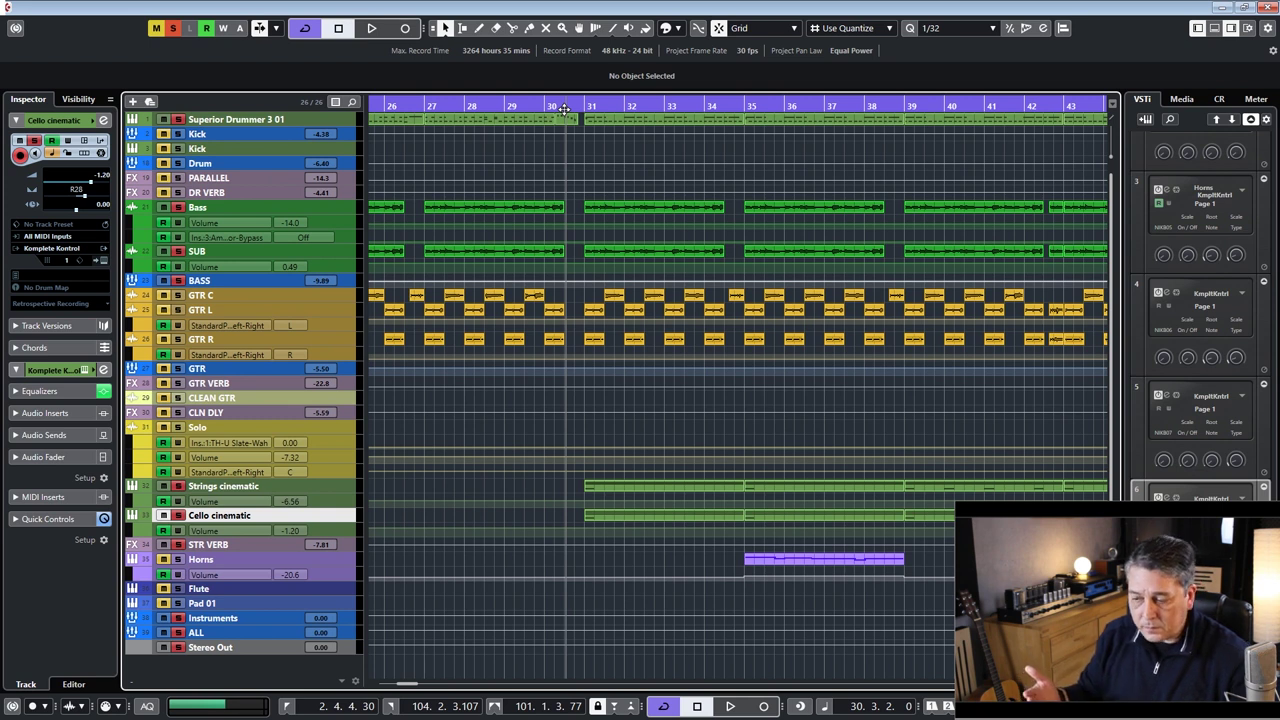
click(551, 104)
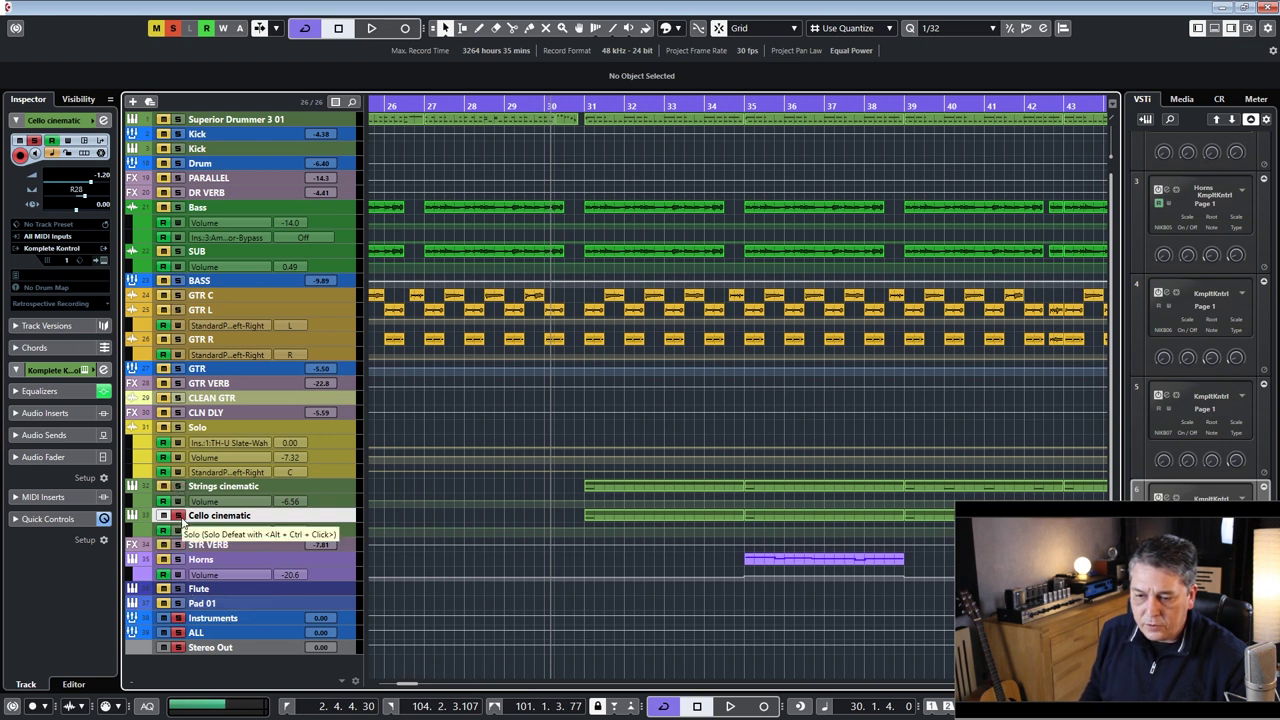
- Clear the track solos and move the Flute track directly above the Horns track
click(180, 516)
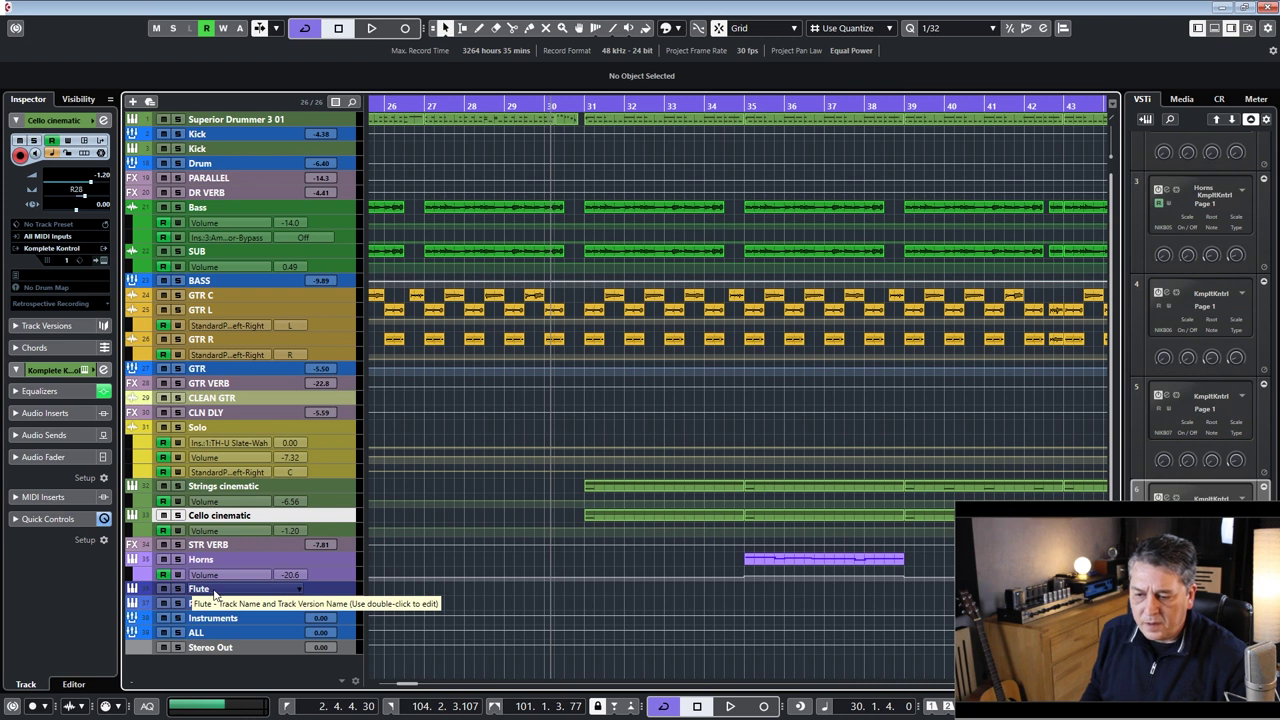
click(316, 590)
drag(319, 592, 314, 557)
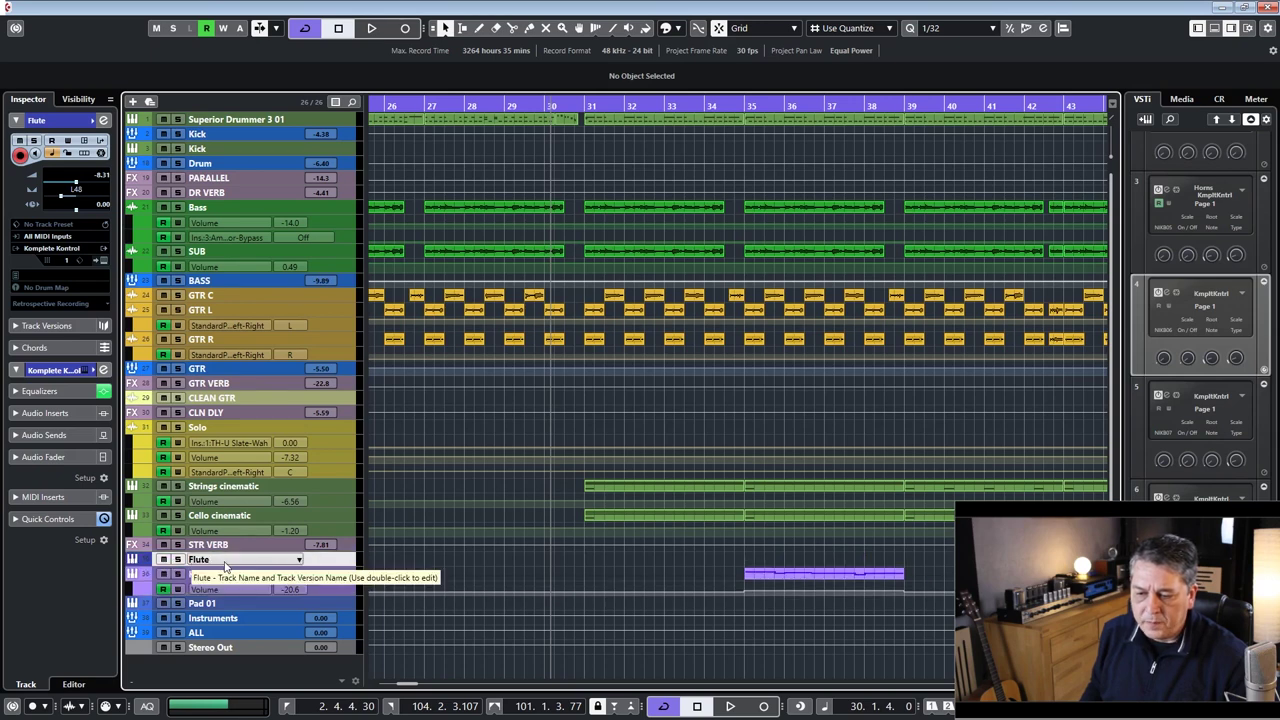
- Open the Flute channel settings in the mixer, review its EQ and sends, and close the window
key(F3)
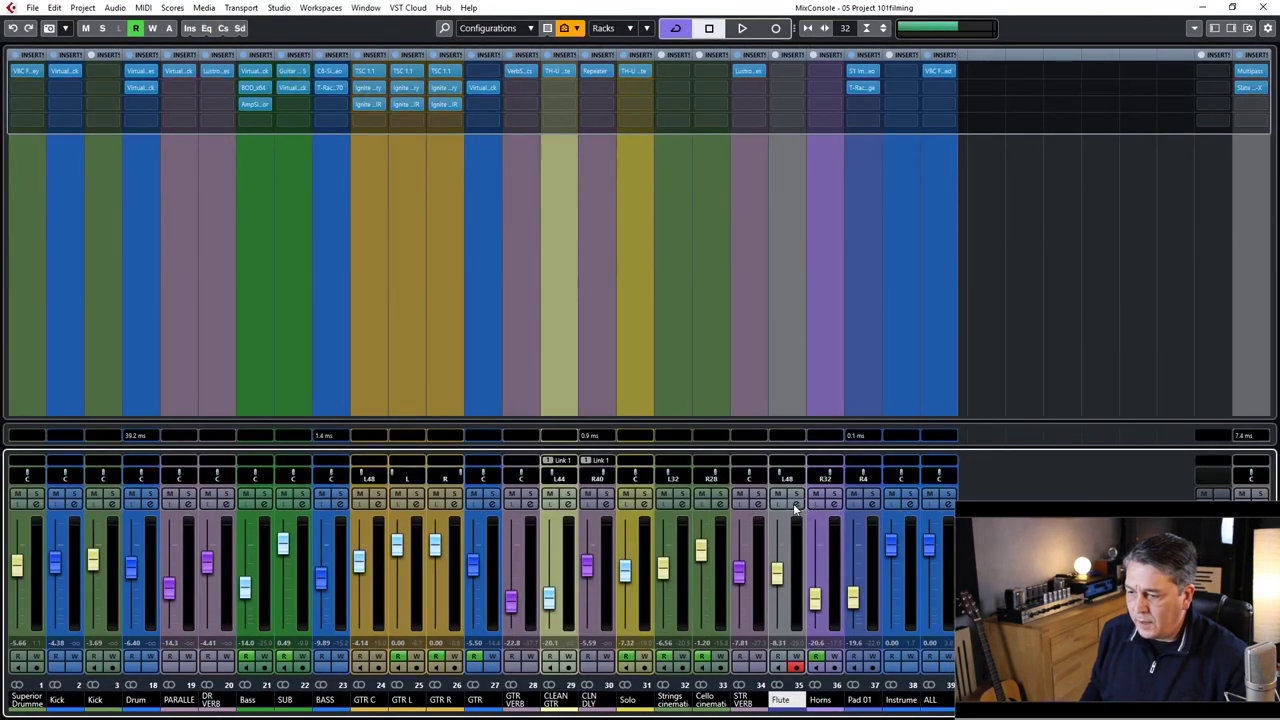
click(795, 507)
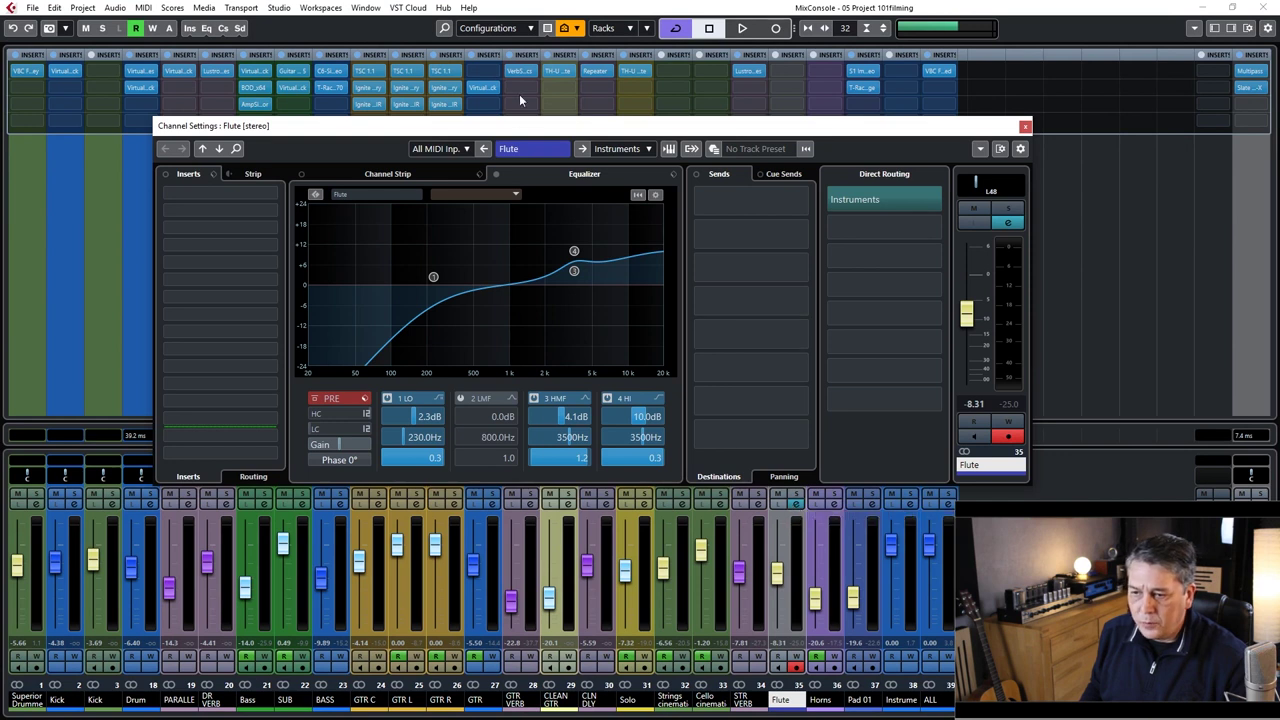
drag(522, 130, 479, 99)
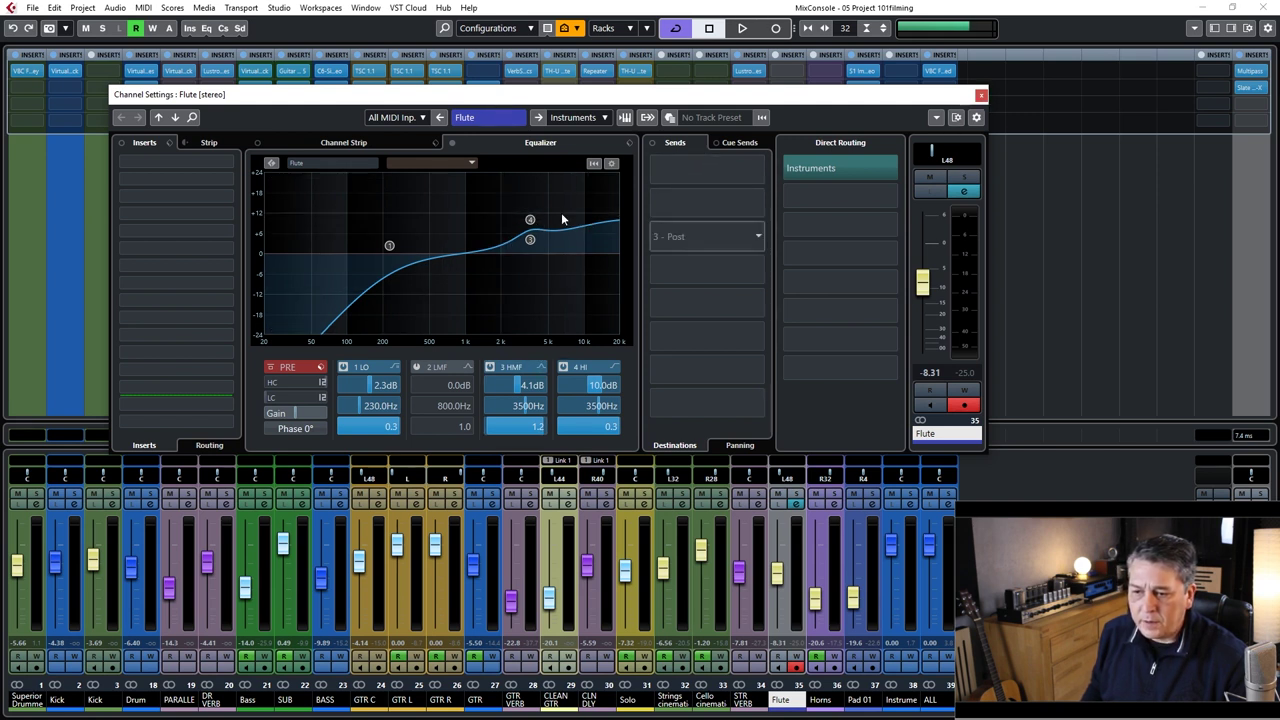
click(981, 96)
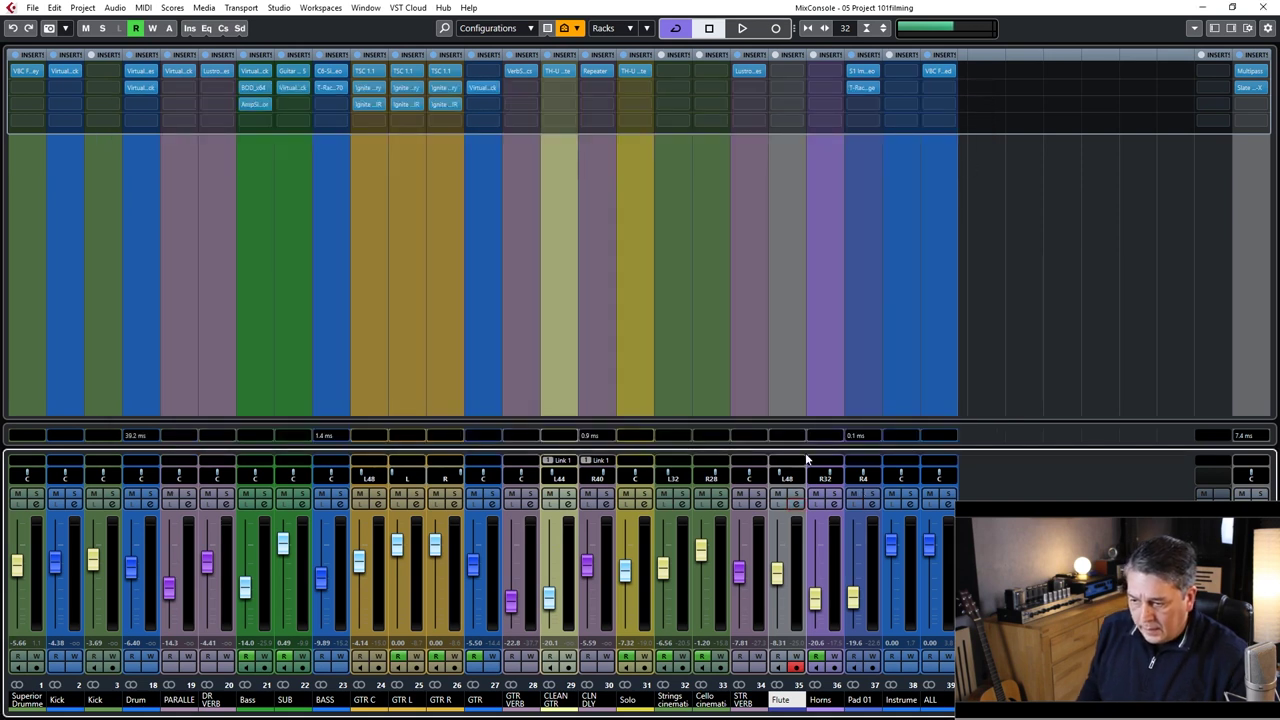
- Open the Flute track's instrument from the project, review its microphone mixer, reverb, compressor and filter settings, and close it
key(F3)
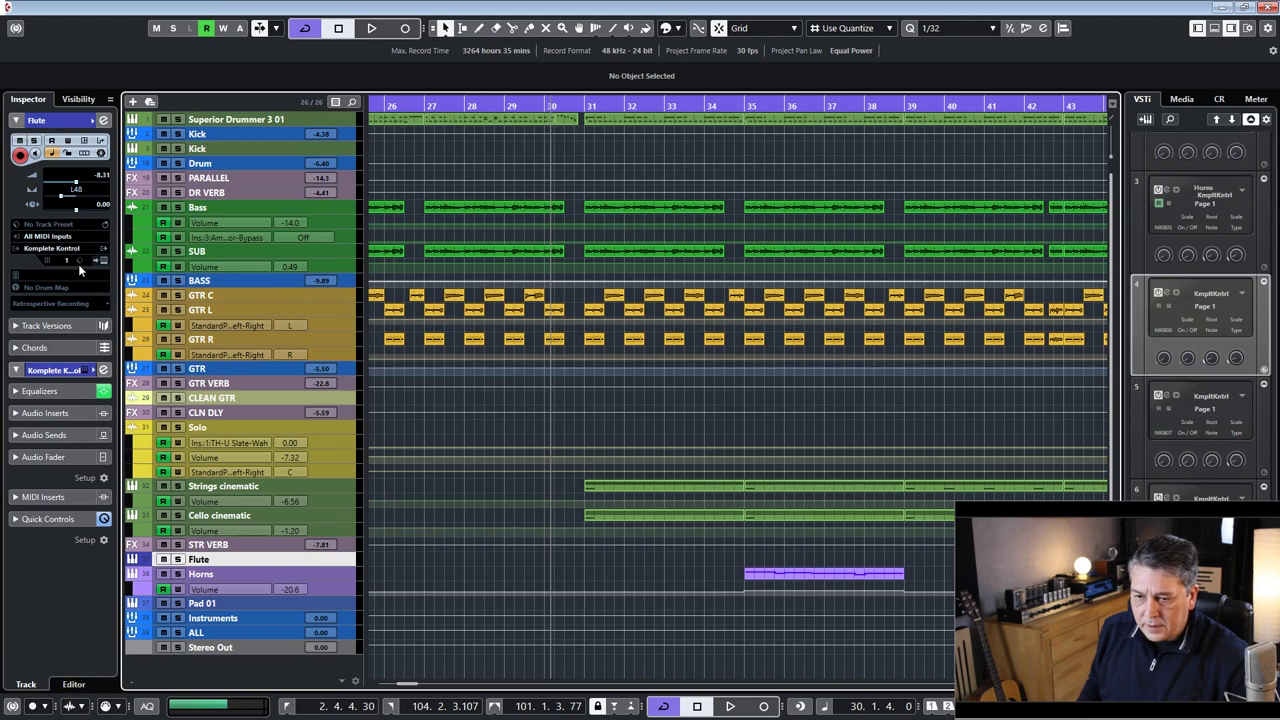
click(104, 260)
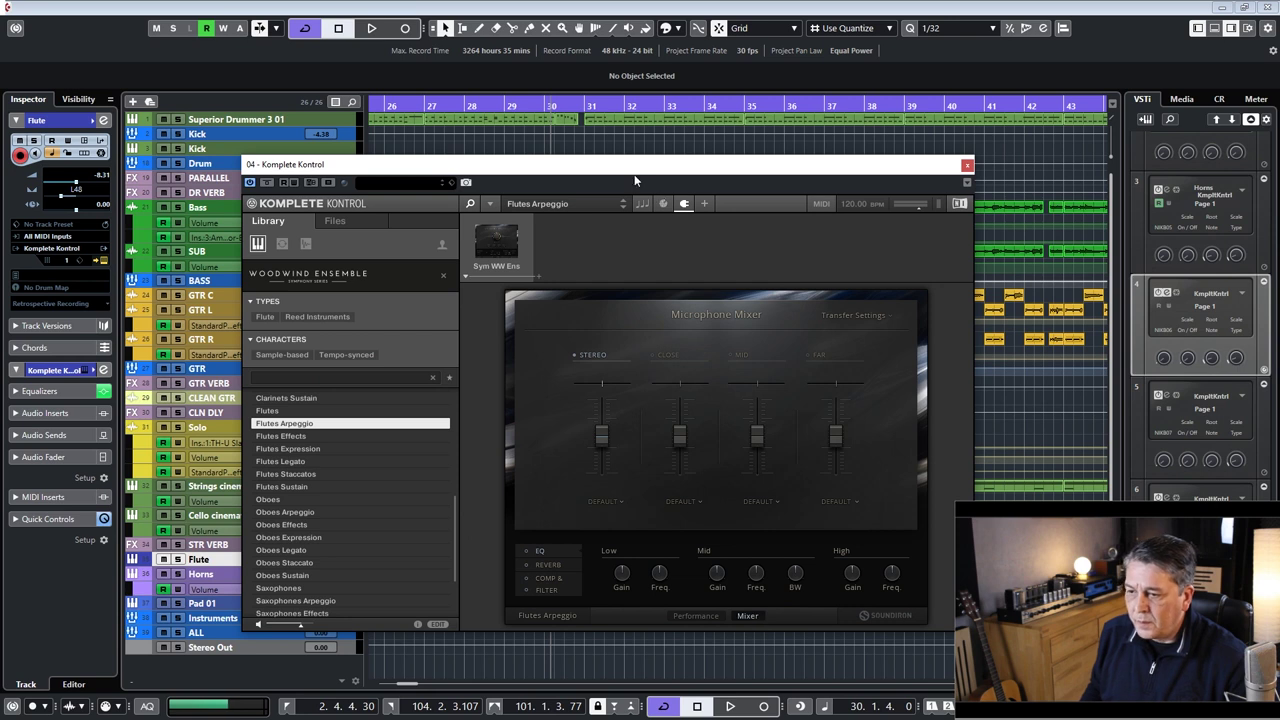
drag(634, 175, 586, 94)
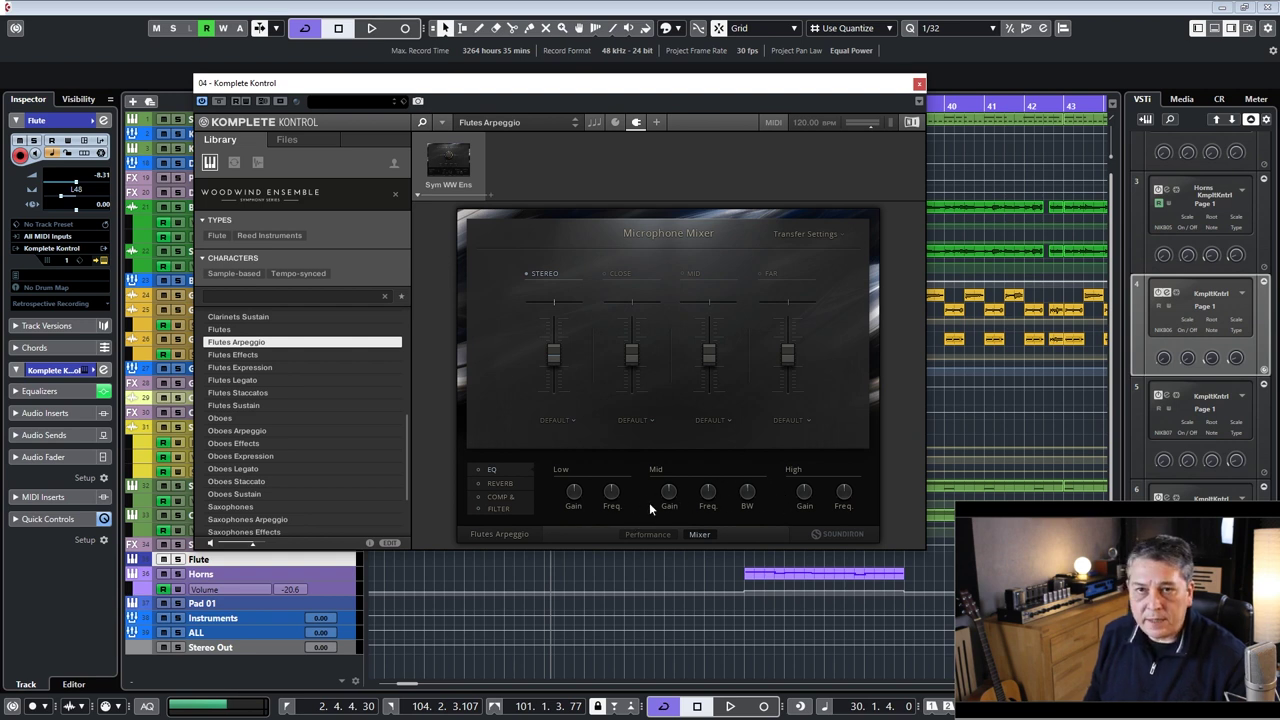
click(500, 483)
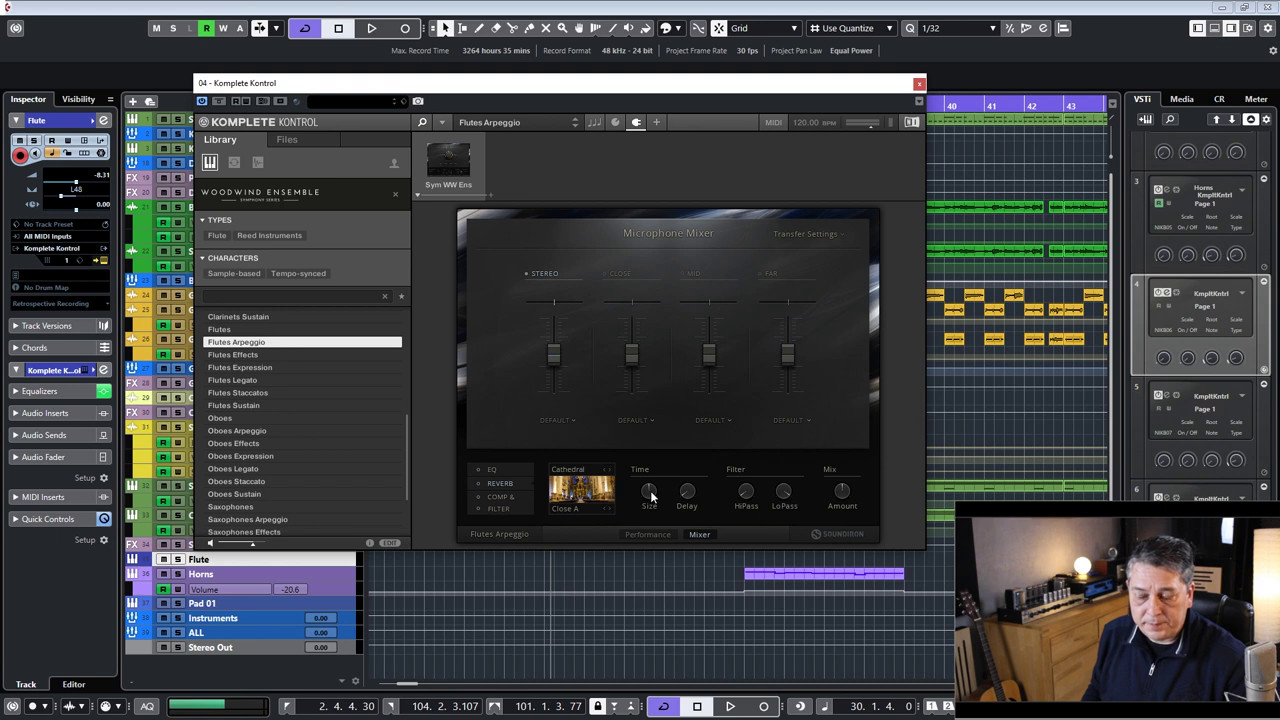
click(506, 497)
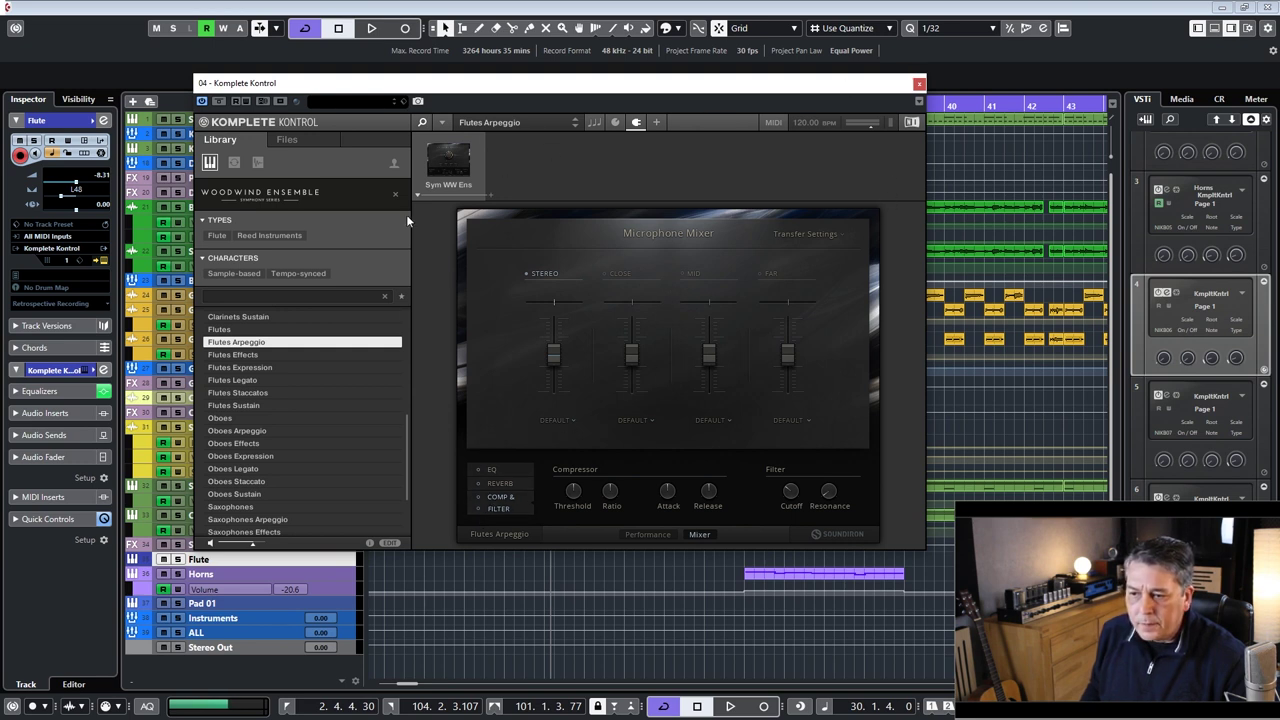
click(918, 86)
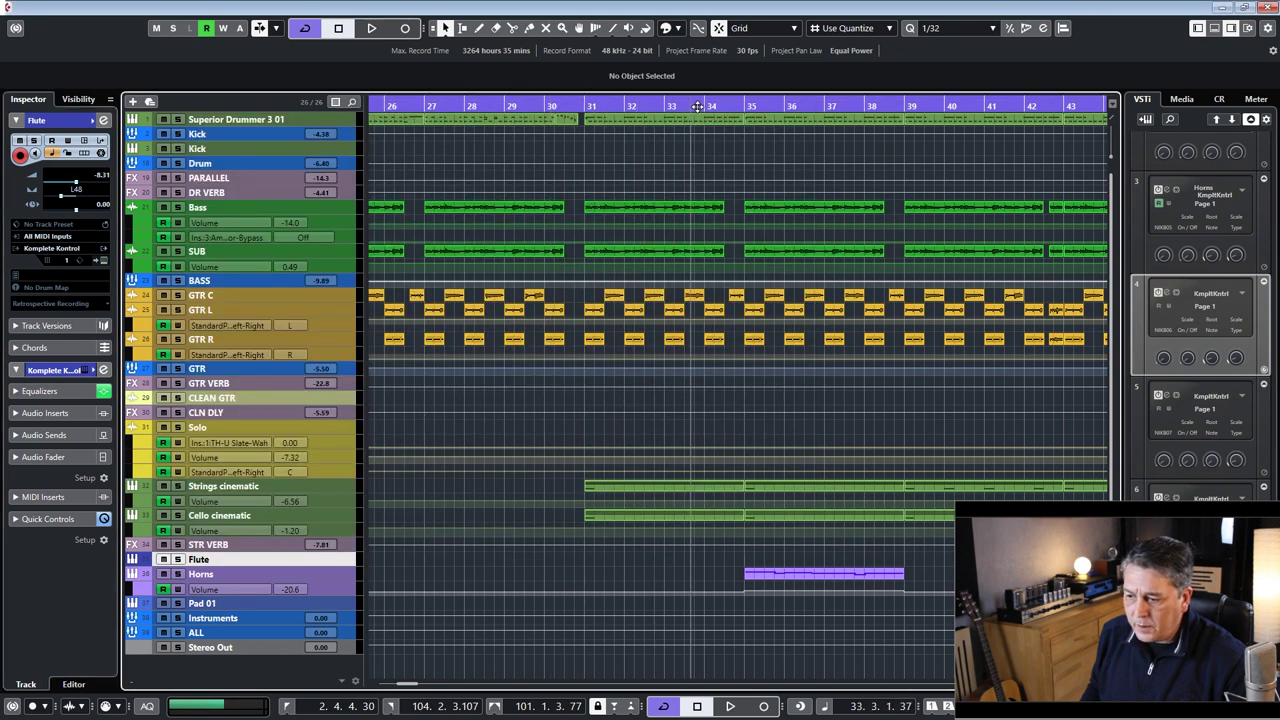
- Solo the Flute track and briefly play the song from just before bar 35
click(178, 559)
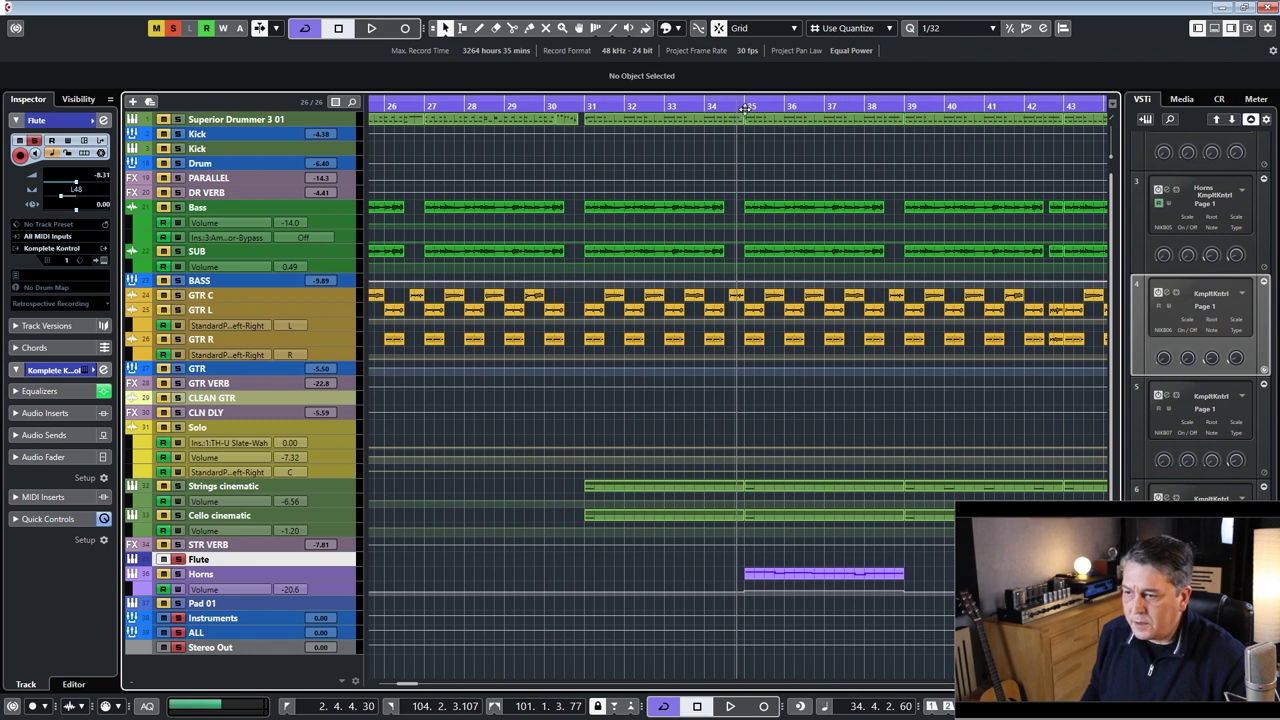
mouse_move(738, 104)
mouse_down()
mouse_move(707, 112)
mouse_move(742, 118)
mouse_up()
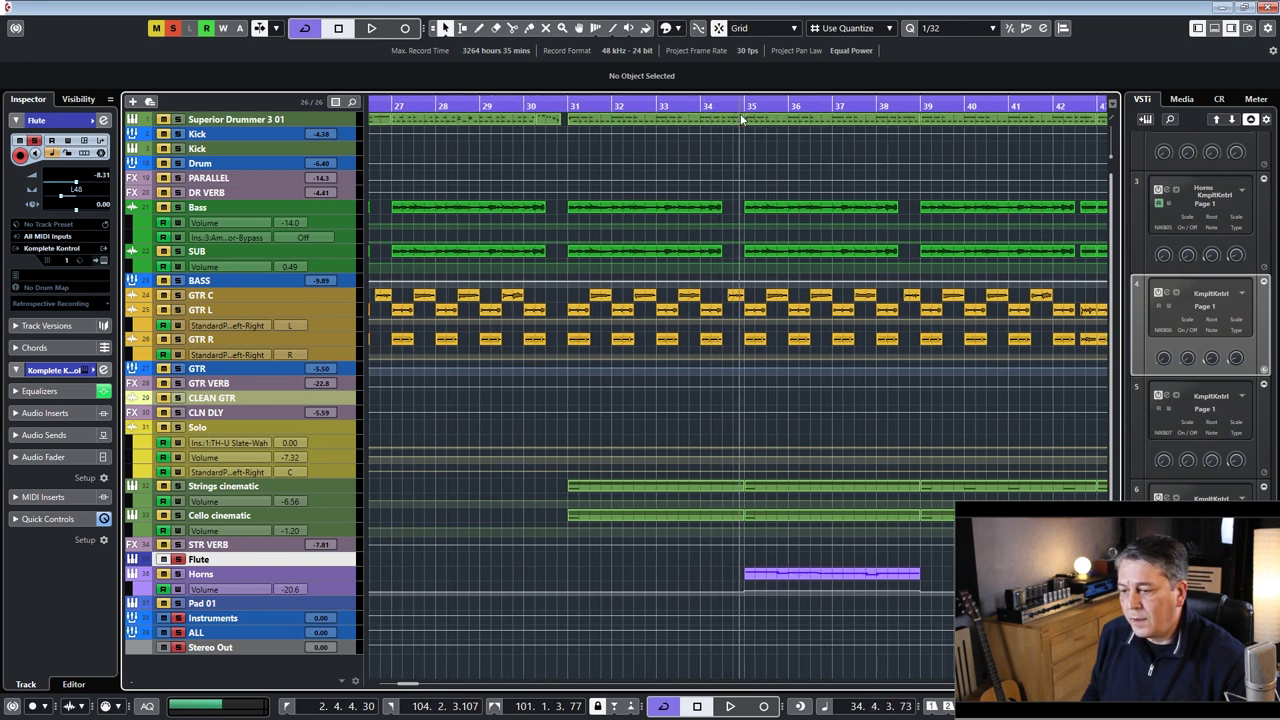
key(space)
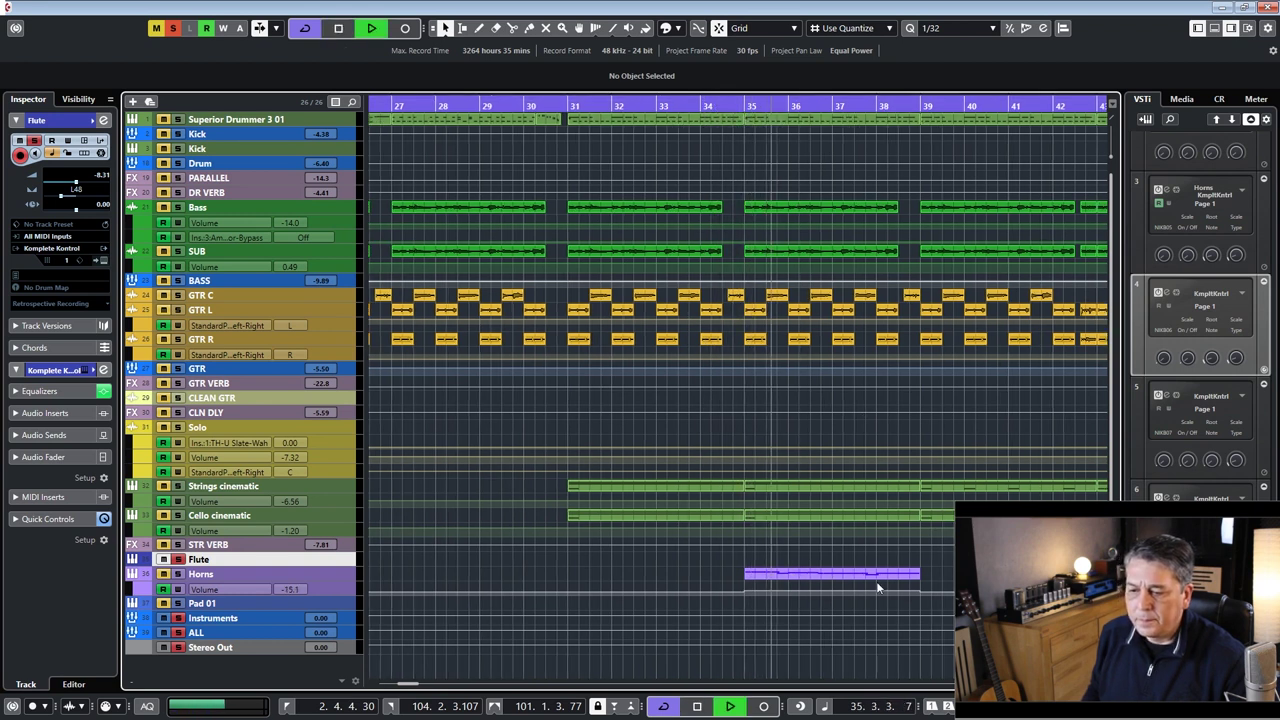
key(space)
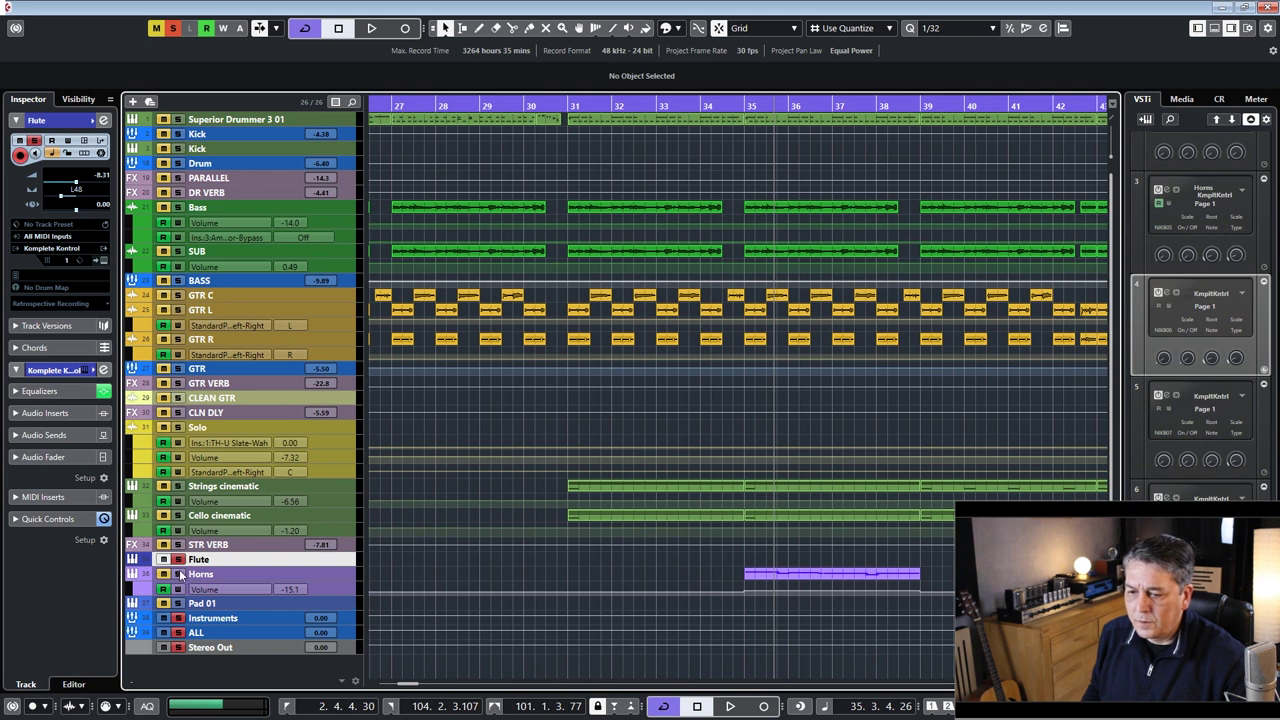
- Play the soloed flute from its clips starting at bar 7, reviewing its instrument's Performance page during playback, and close the instrument
drag(503, 104, 519, 141)
key(space)
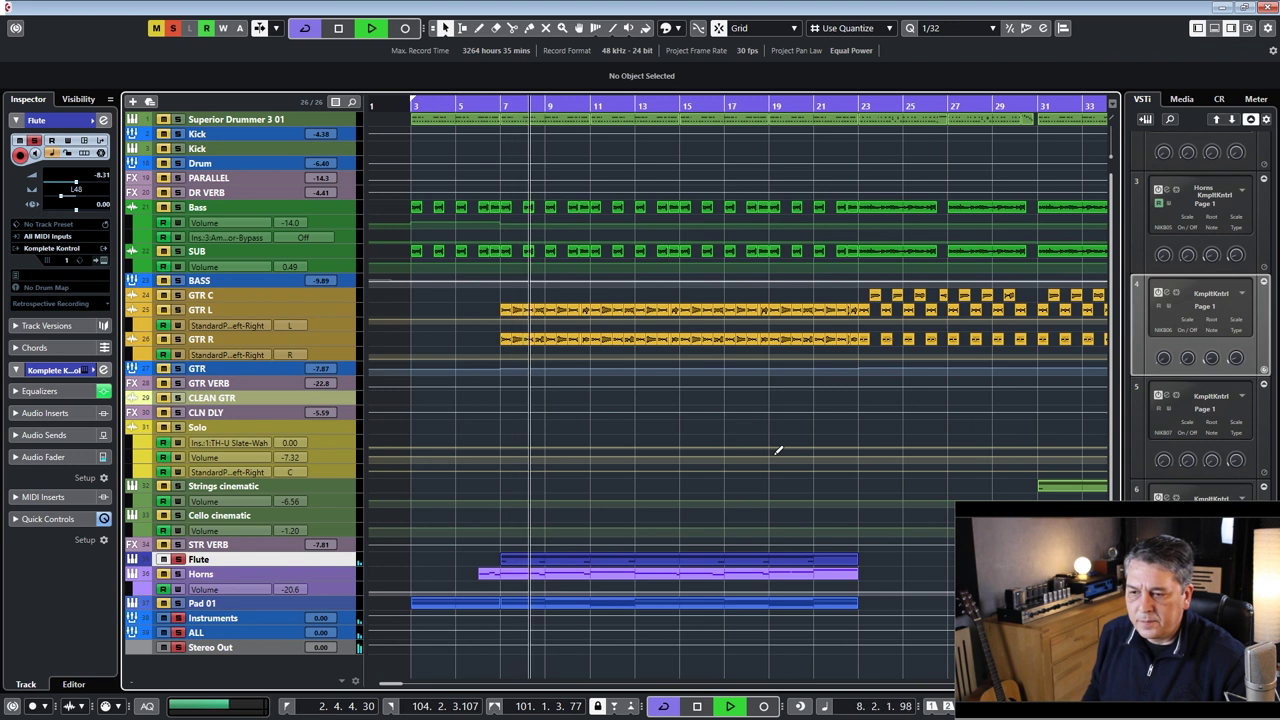
click(104, 262)
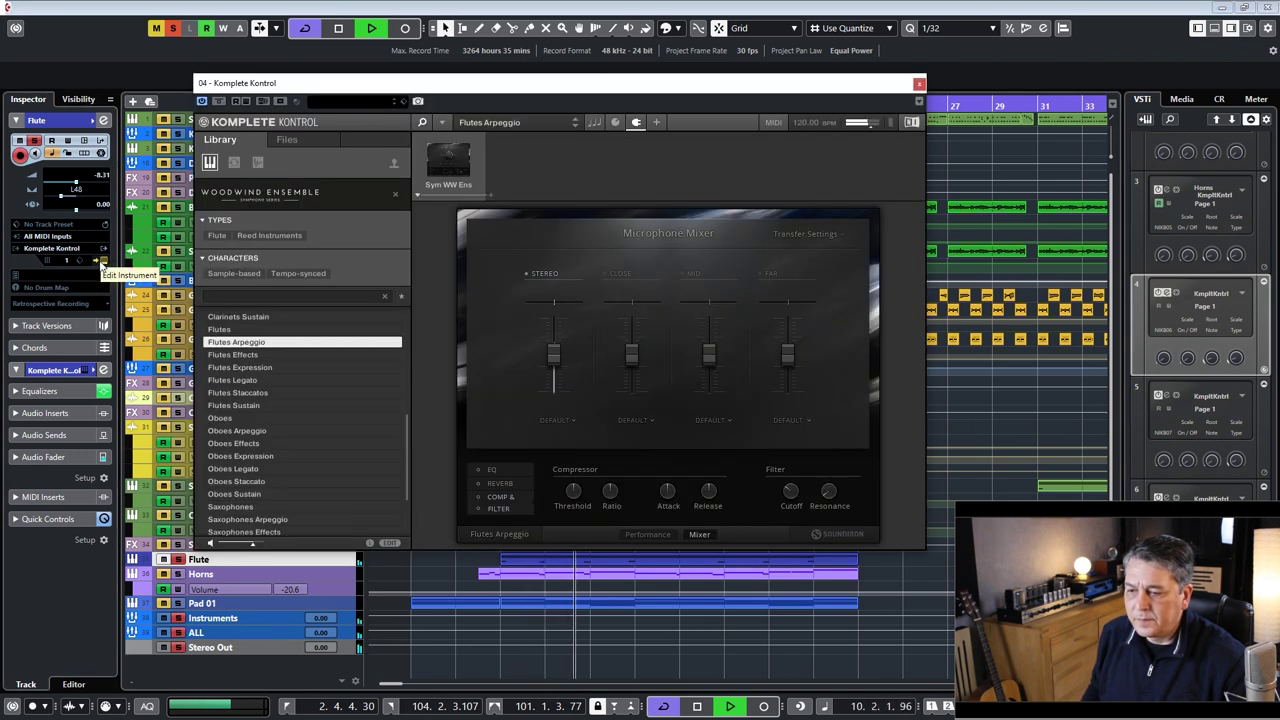
click(657, 535)
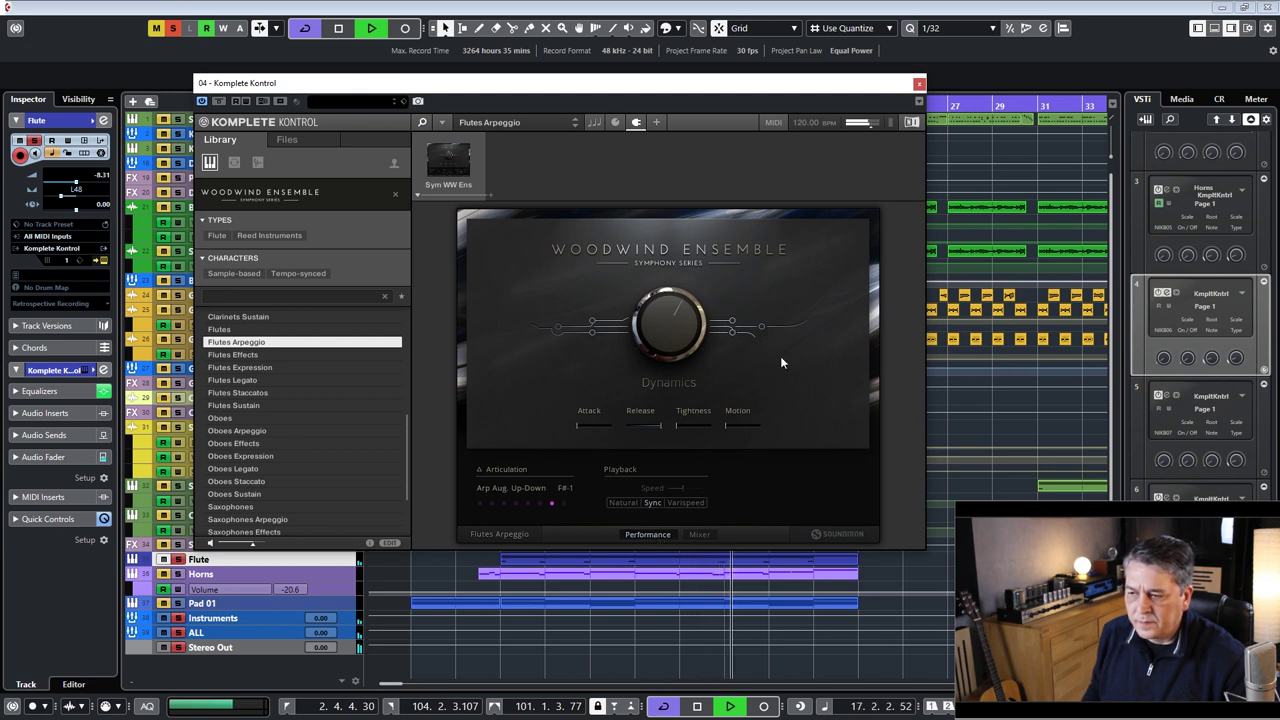
click(919, 84)
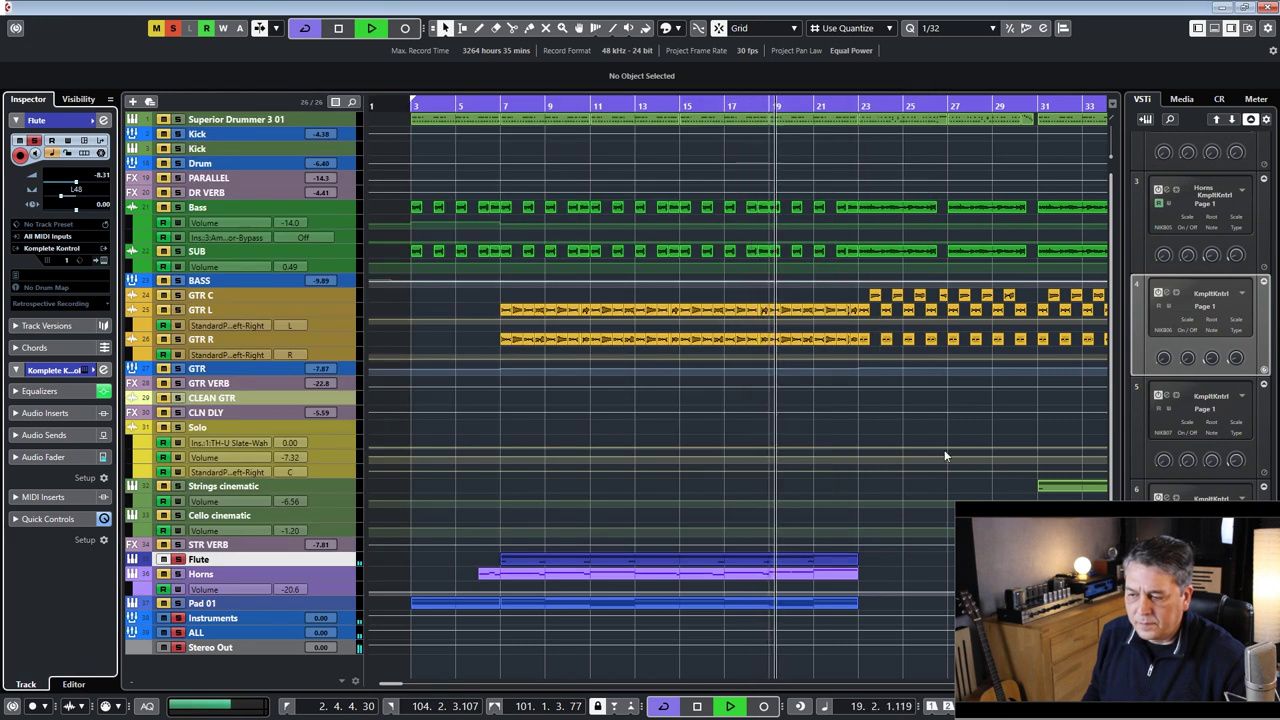
- Return the playhead to the middle of bar 5, shortly before the first horns clip
click(469, 104)
drag(469, 104, 454, 113)
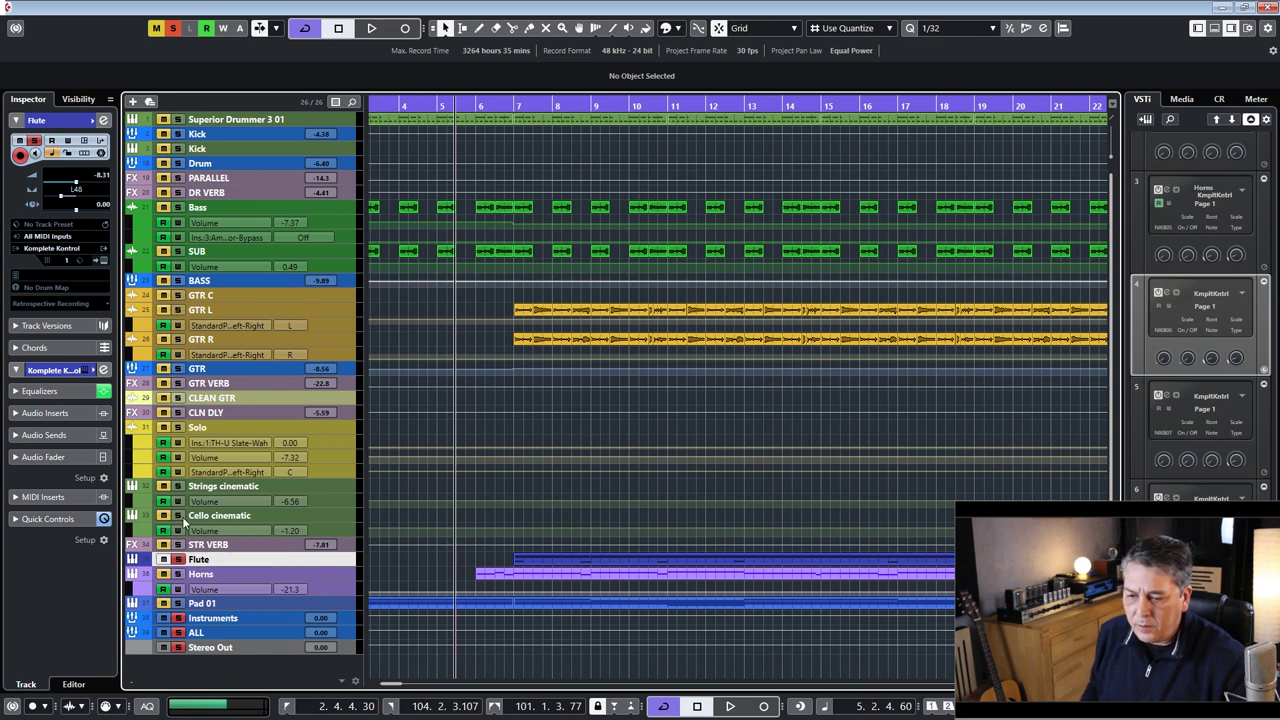
drag(489, 104, 488, 103)
click(475, 105)
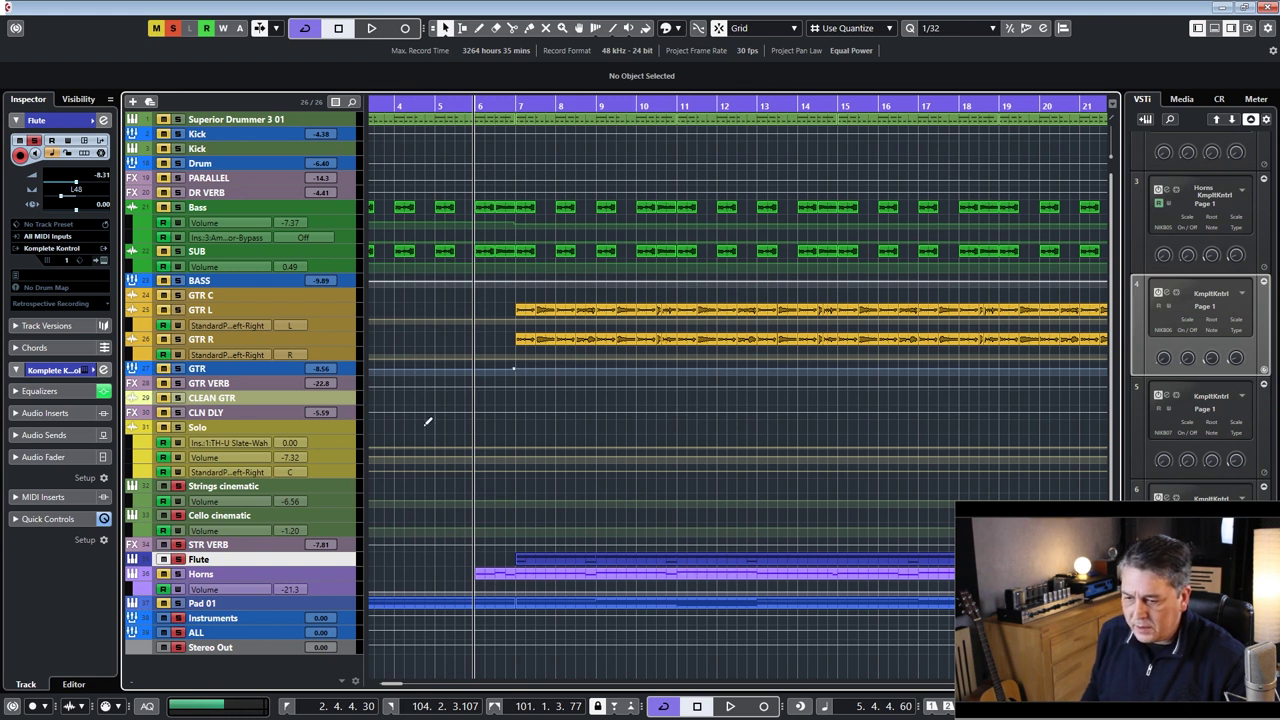
drag(455, 110, 454, 104)
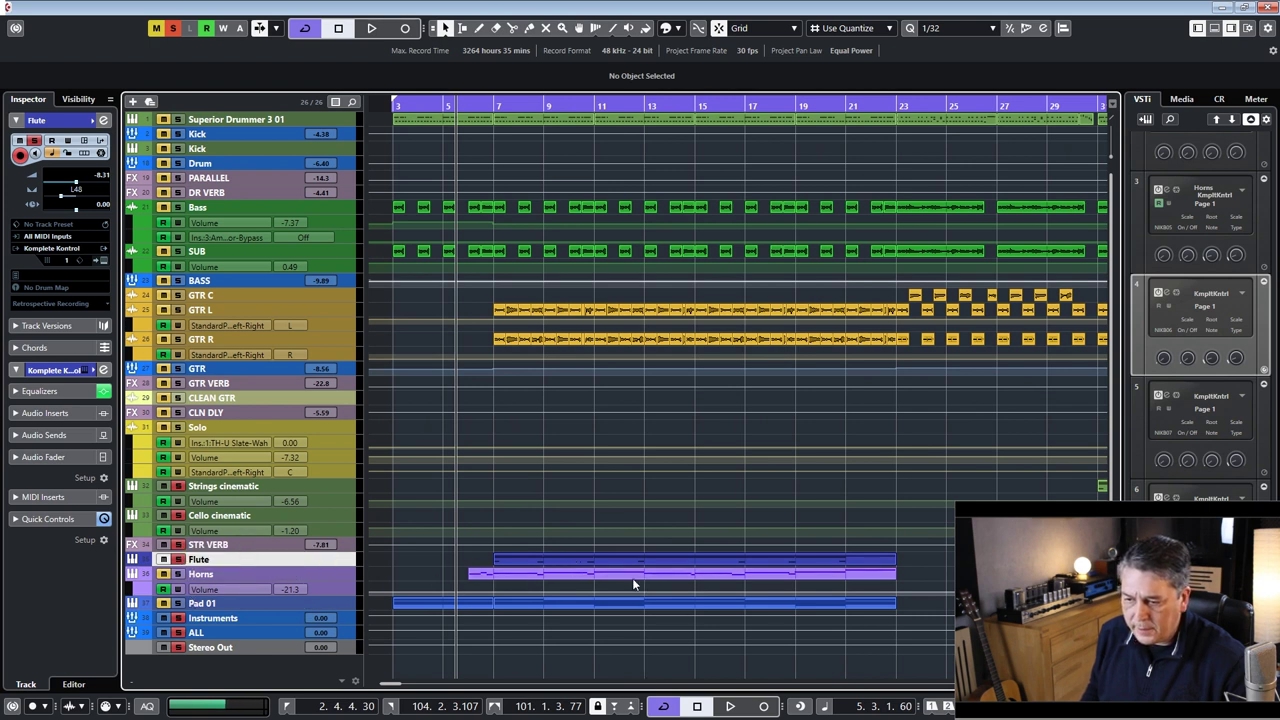
- Clear the existing track solos and solo the Horns track, keeping the playhead in bar 5
click(178, 516)
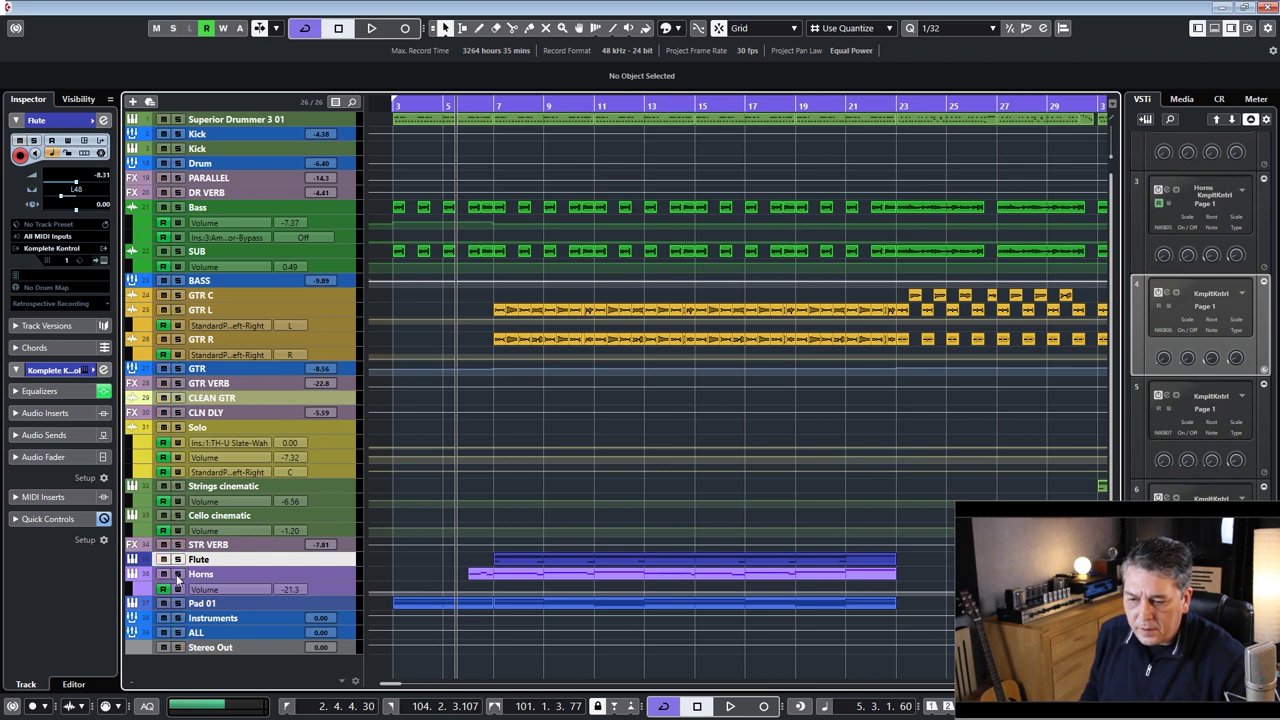
click(178, 574)
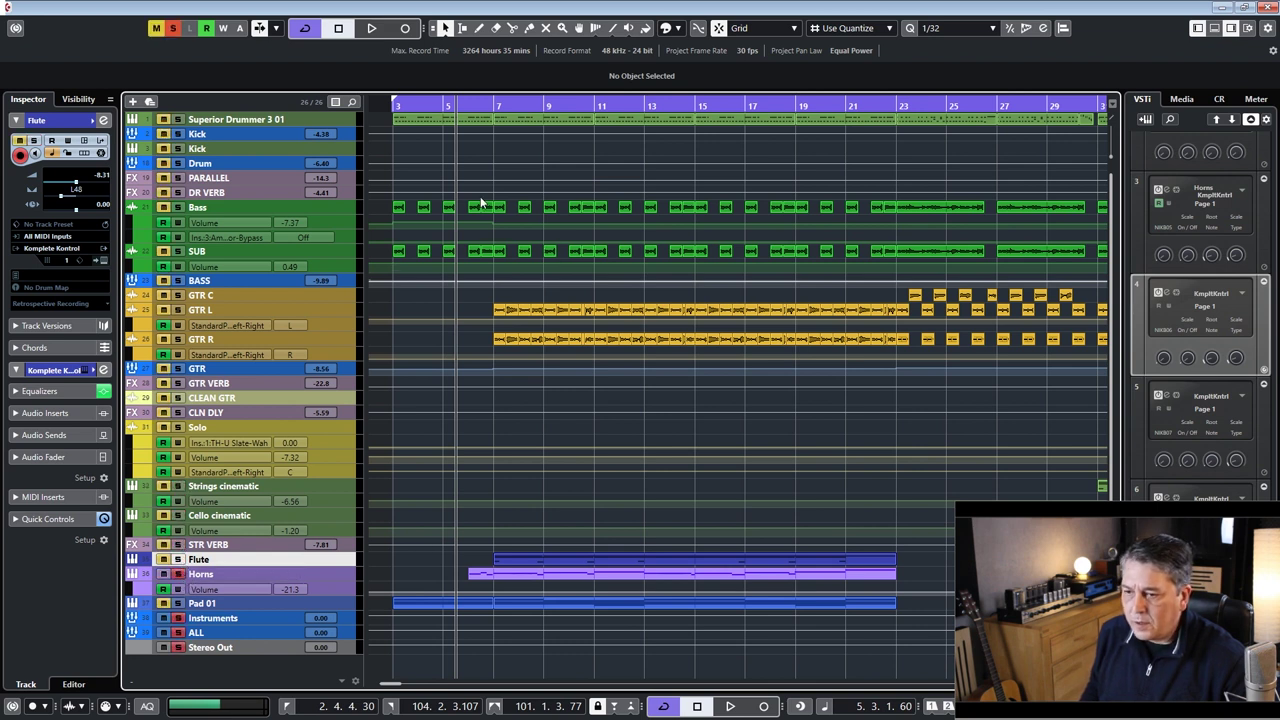
mouse_move(450, 106)
mouse_down()
mouse_move(468, 116)
mouse_move(453, 122)
mouse_up()
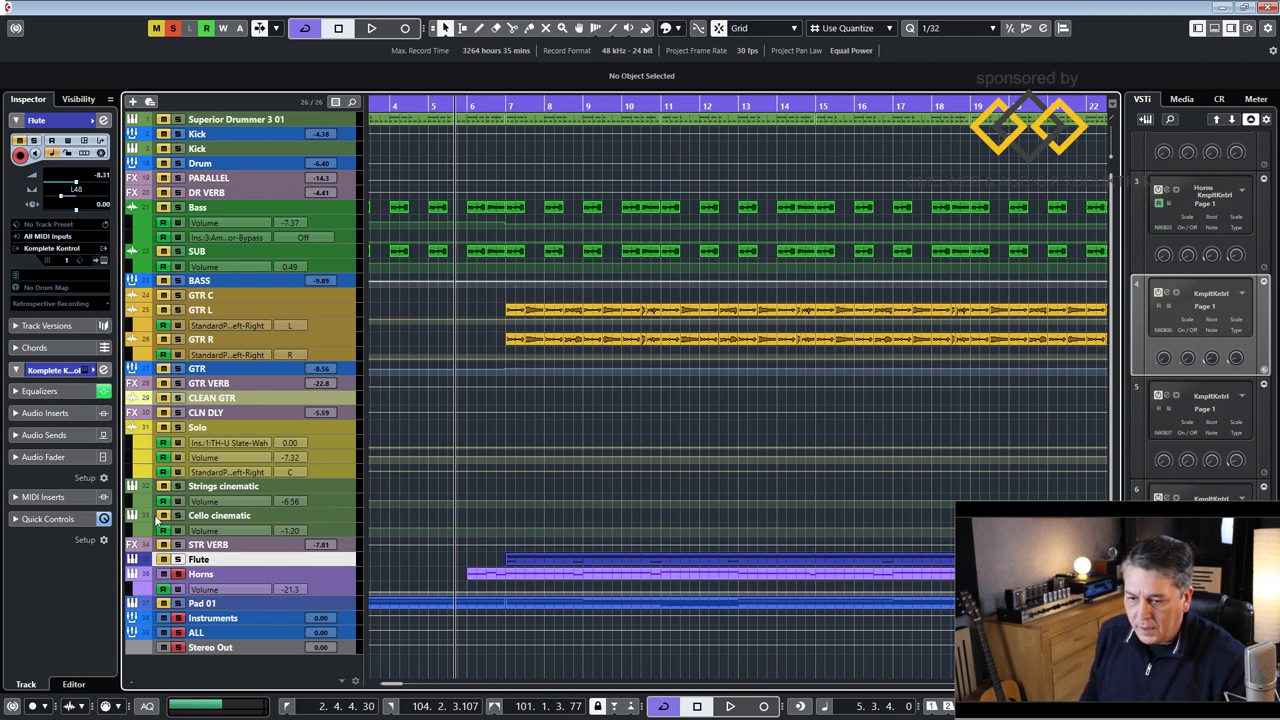
click(180, 576)
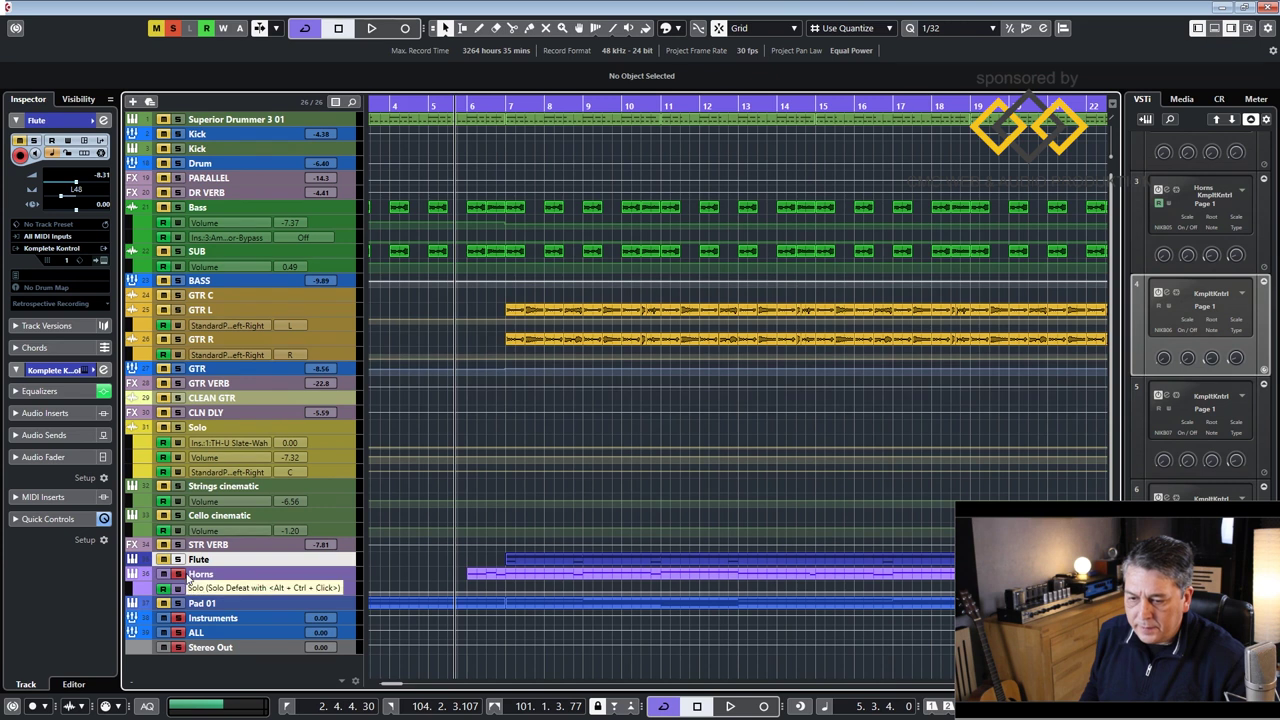
click(106, 262)
drag(740, 86, 906, 106)
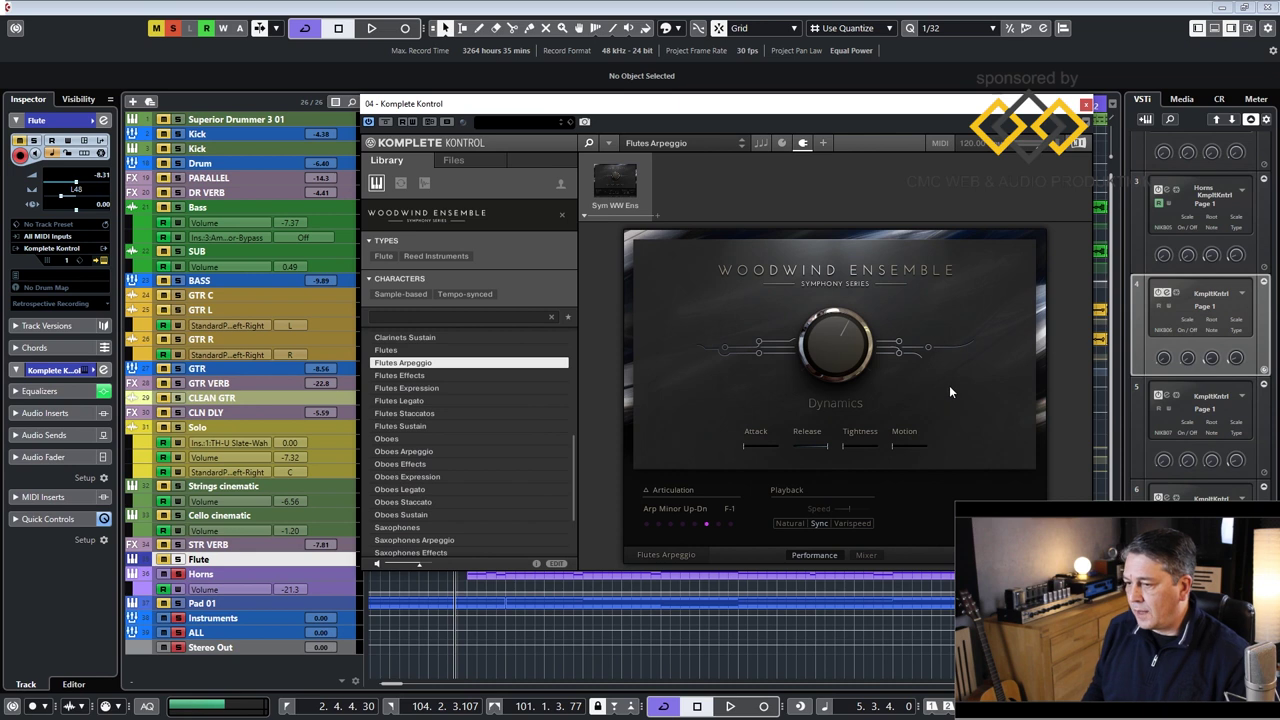
click(1086, 104)
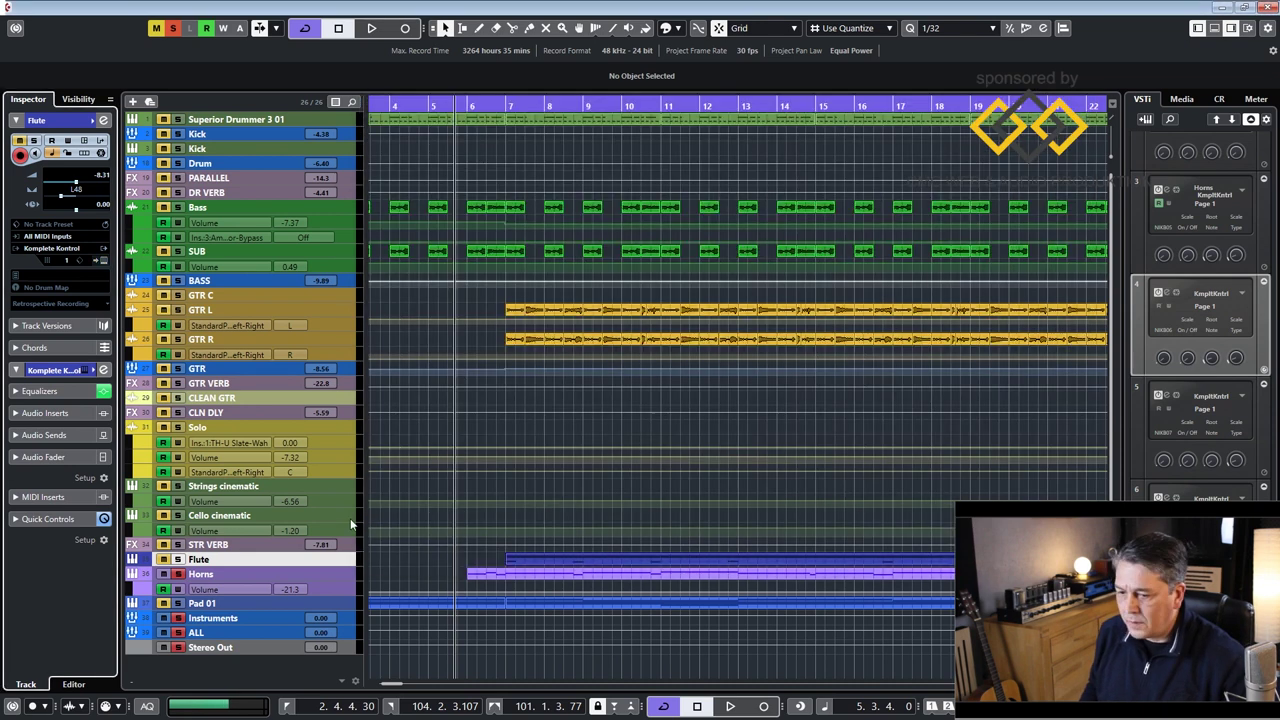
- Open the Horns track's instrument, review its microphone mixer, reverb and performance settings, and close it
click(300, 588)
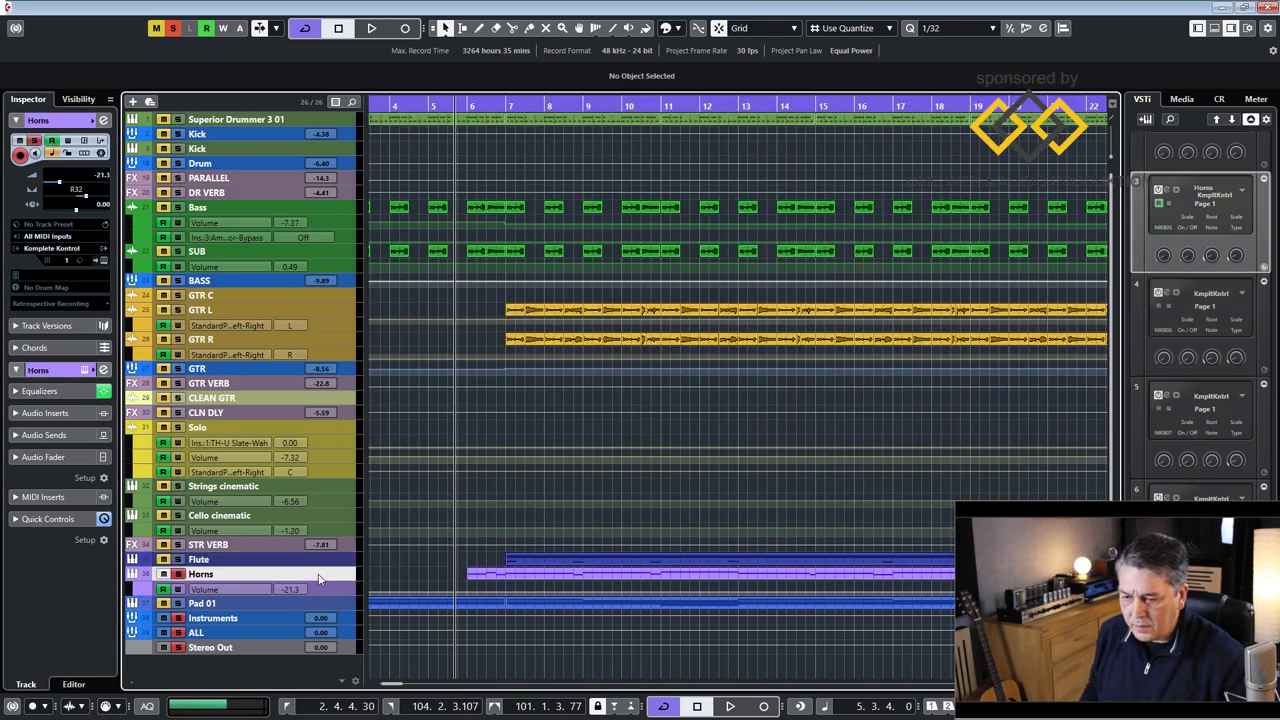
click(104, 260)
drag(572, 152, 606, 106)
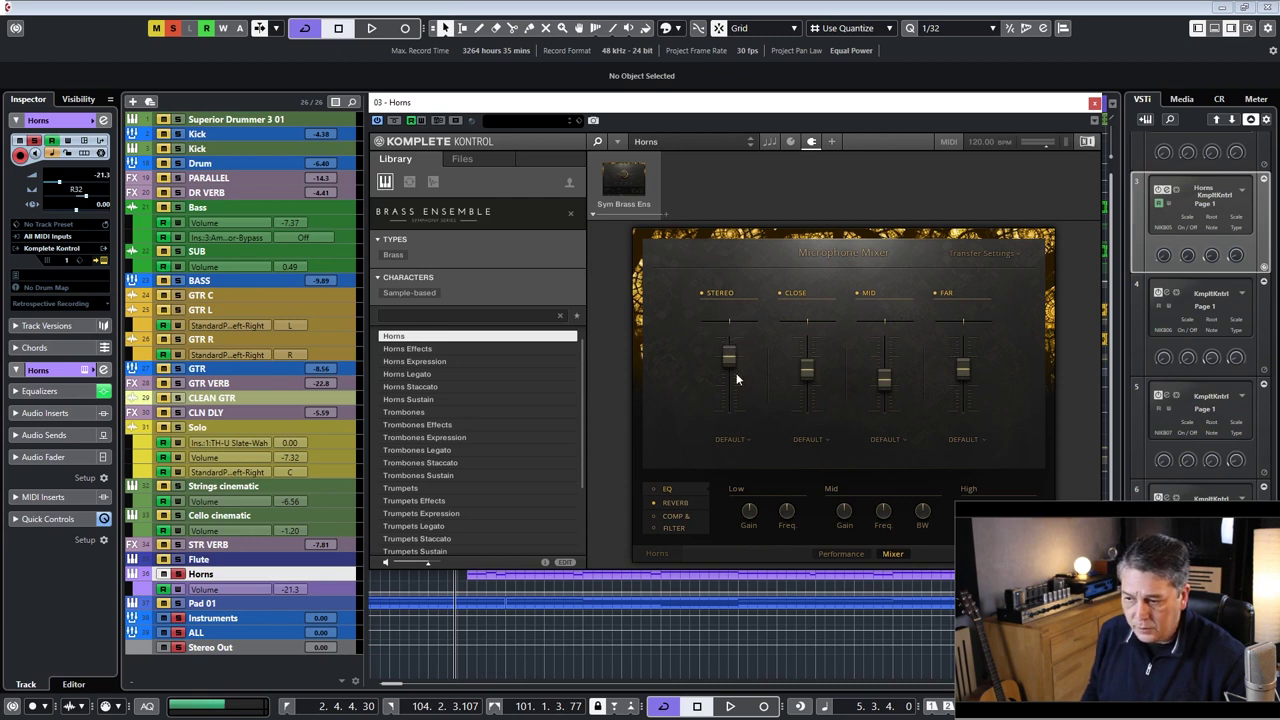
click(704, 502)
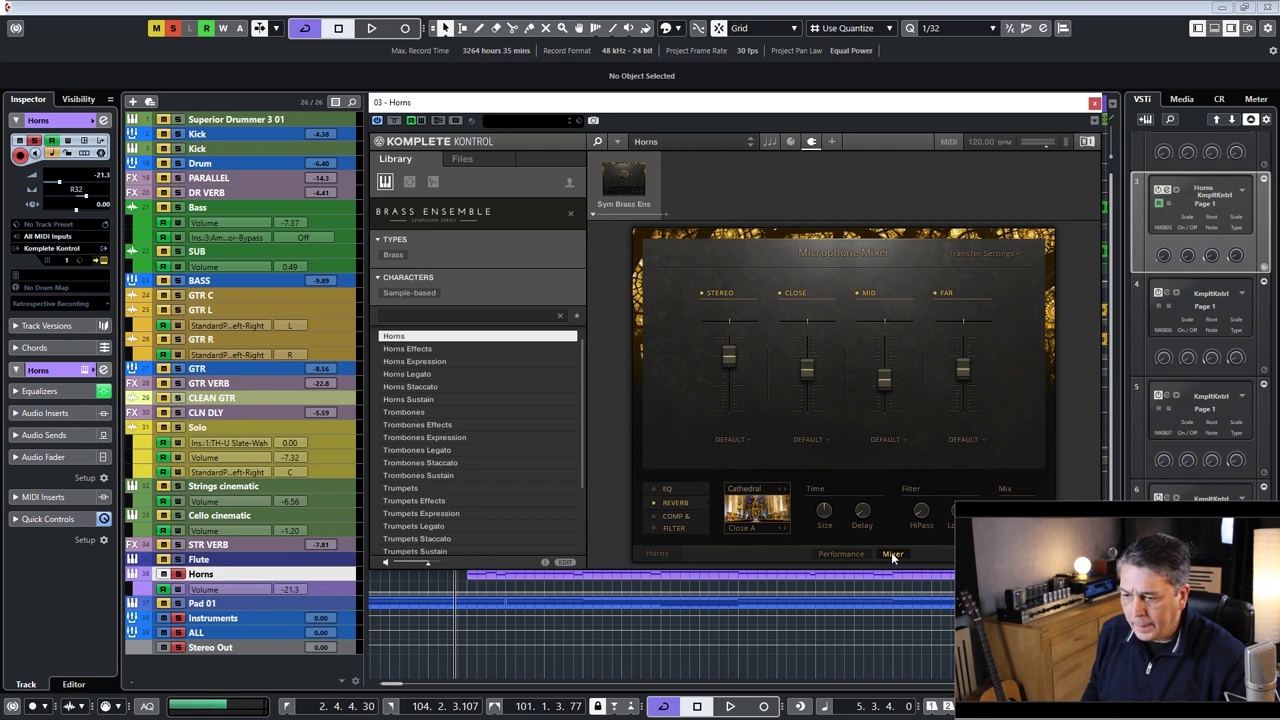
click(842, 556)
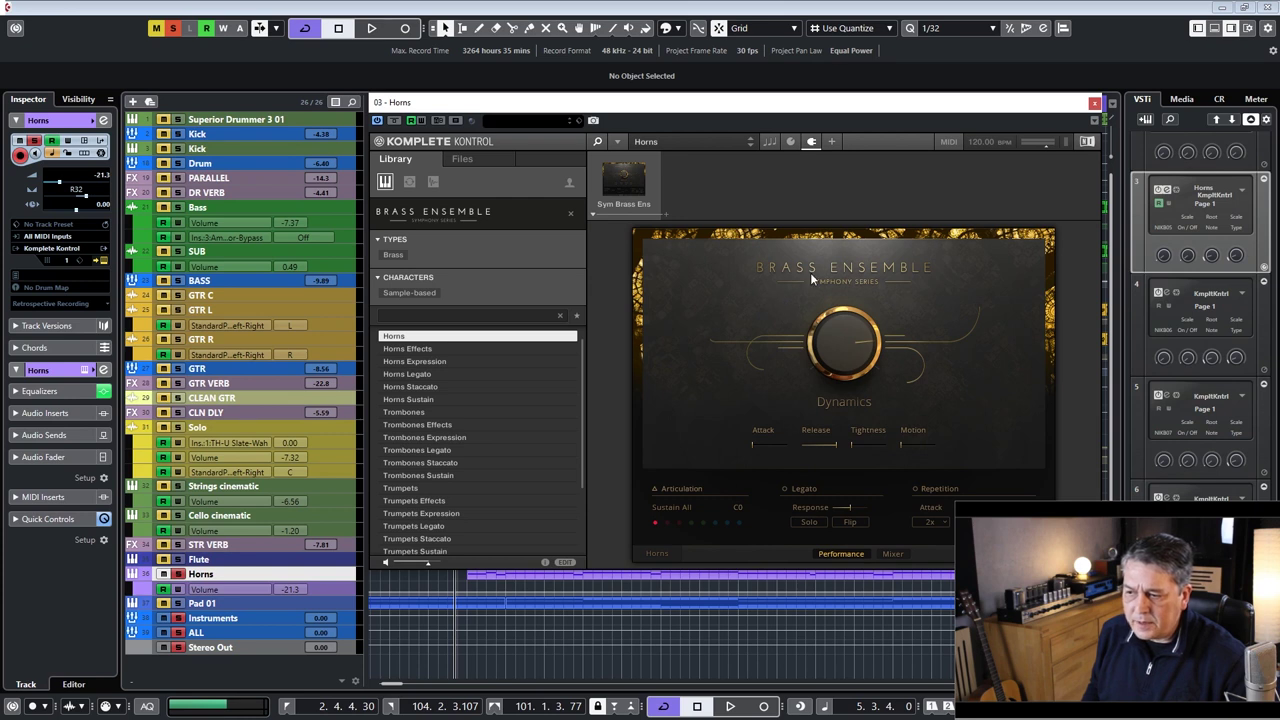
drag(820, 103, 759, 104)
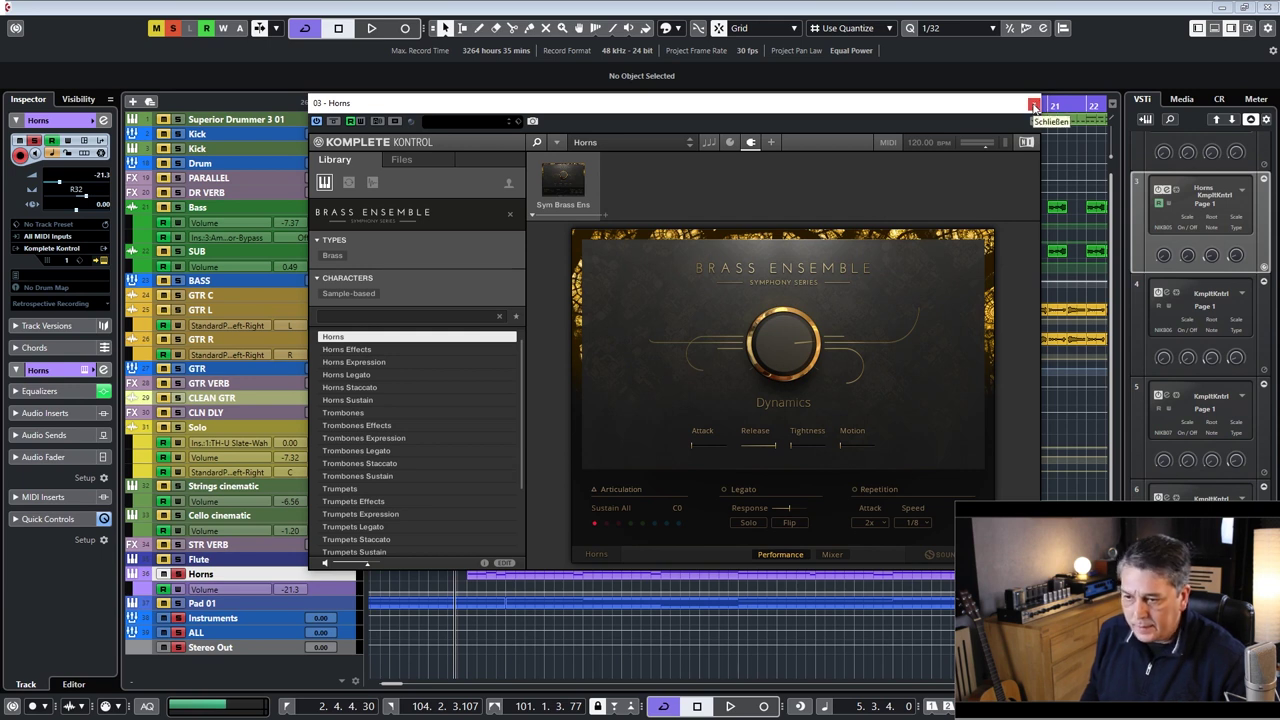
click(833, 555)
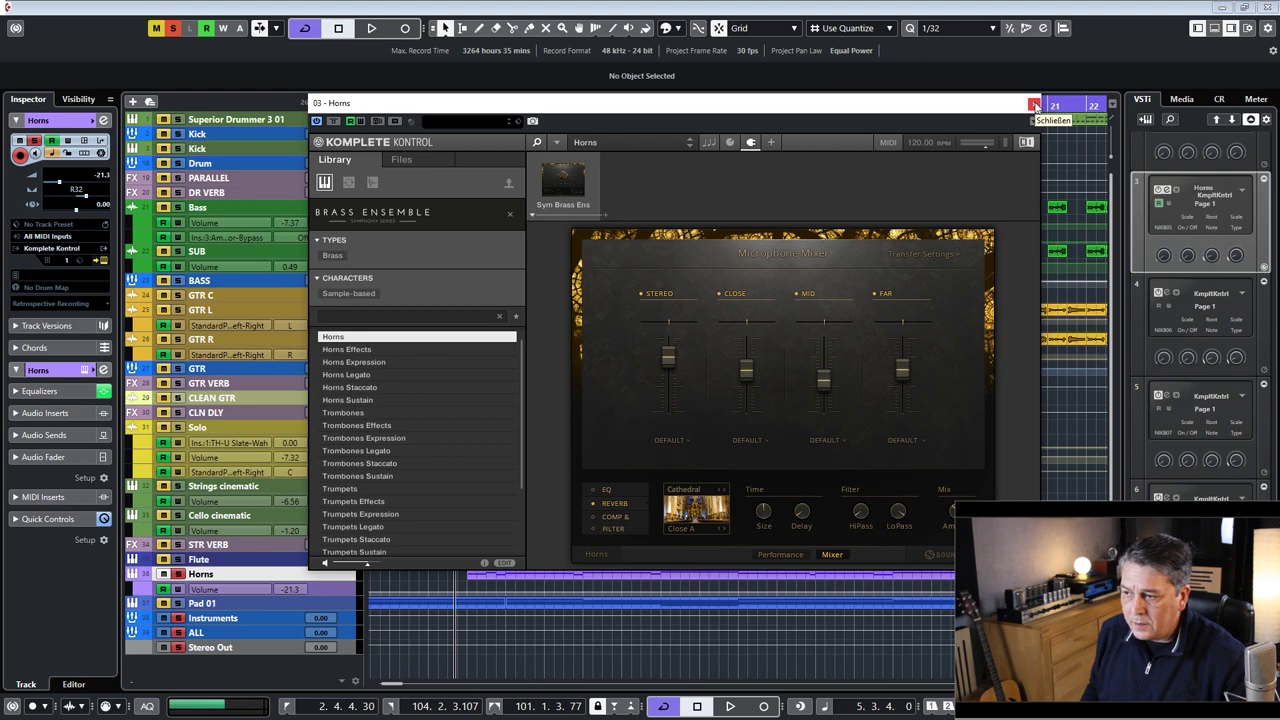
click(1035, 106)
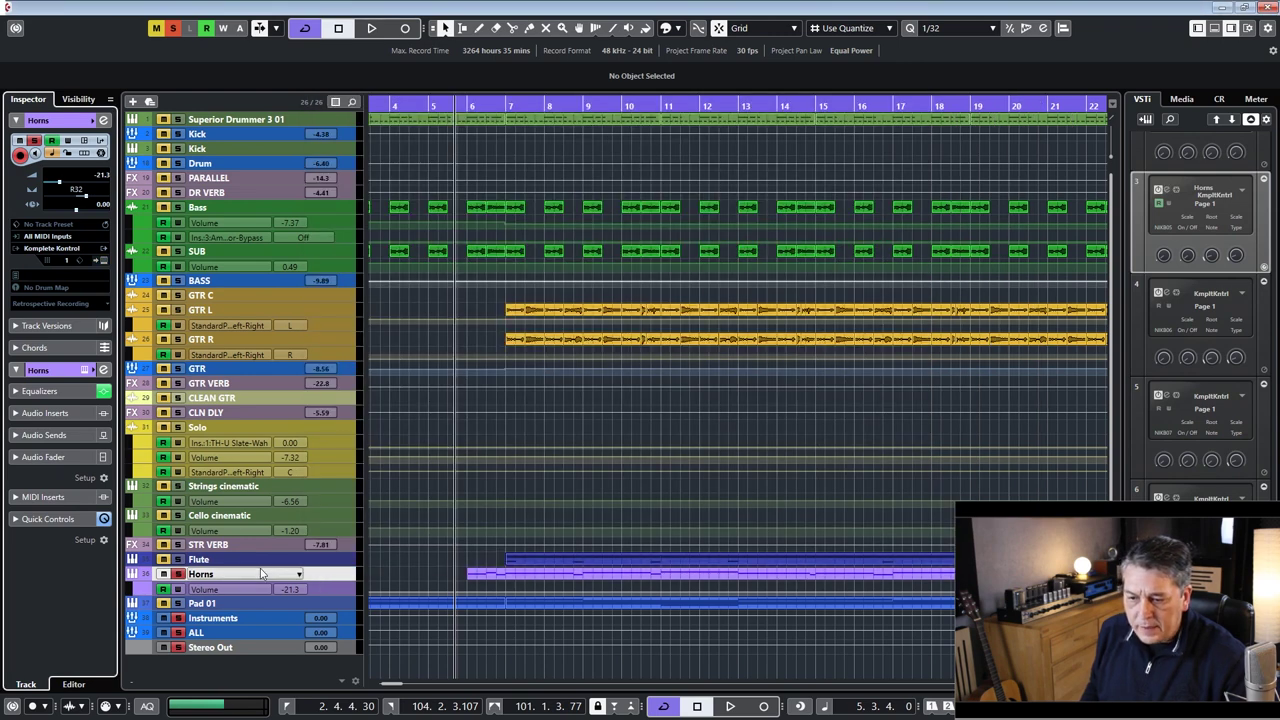
- Open the Horns channel settings in the mixer, examine the EQ curve and sends, and close the window
key(F3)
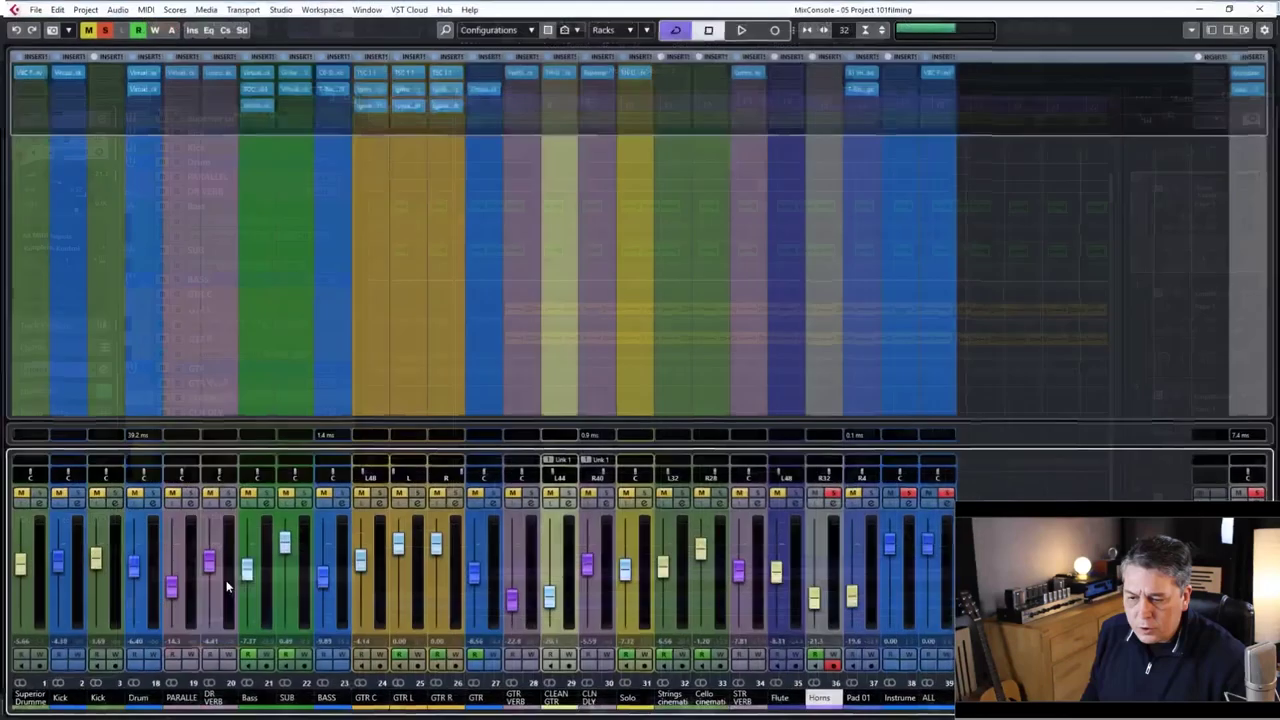
click(834, 504)
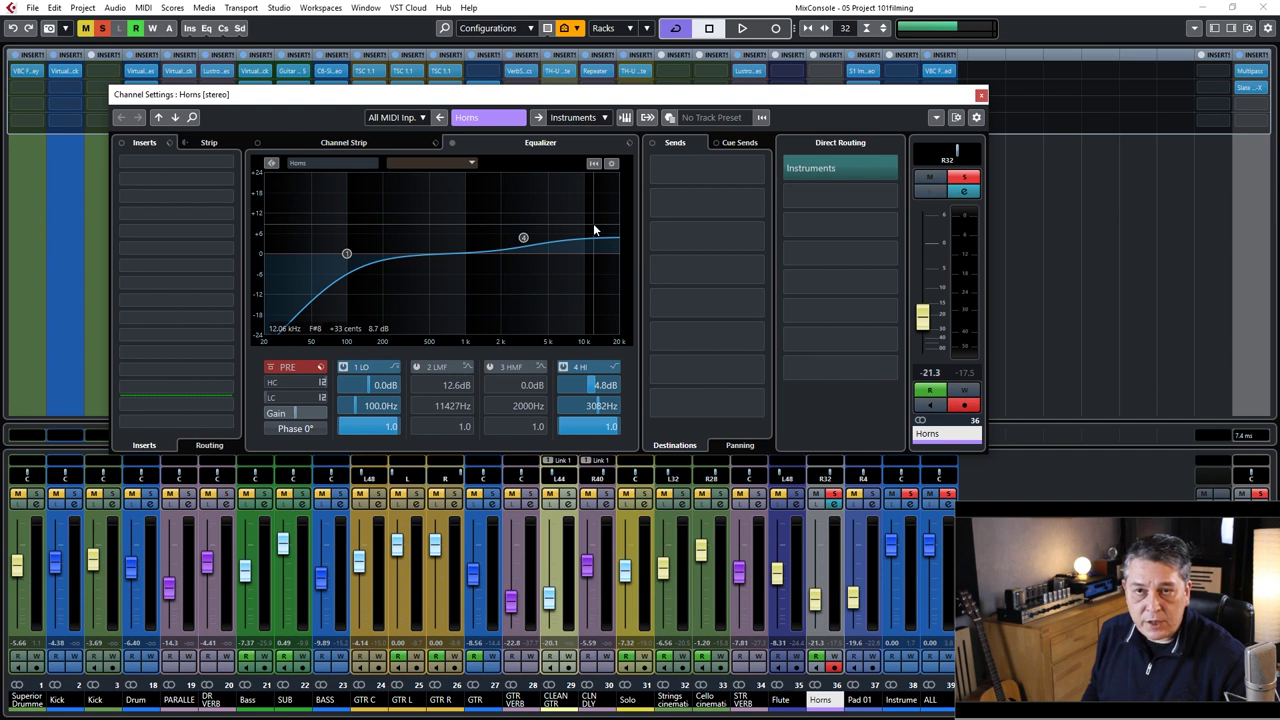
click(982, 98)
- Return to the project and play the soloed Horns track from bar 5 through its first section
key(F3)
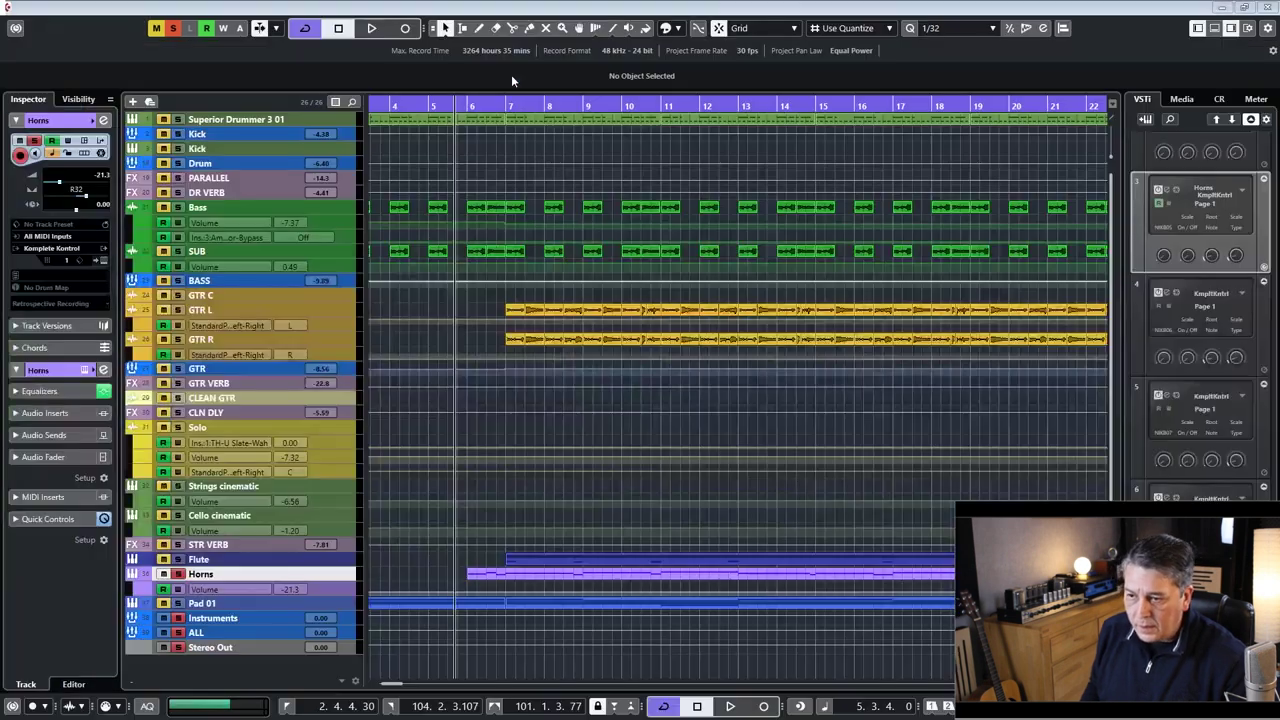
drag(466, 108, 466, 105)
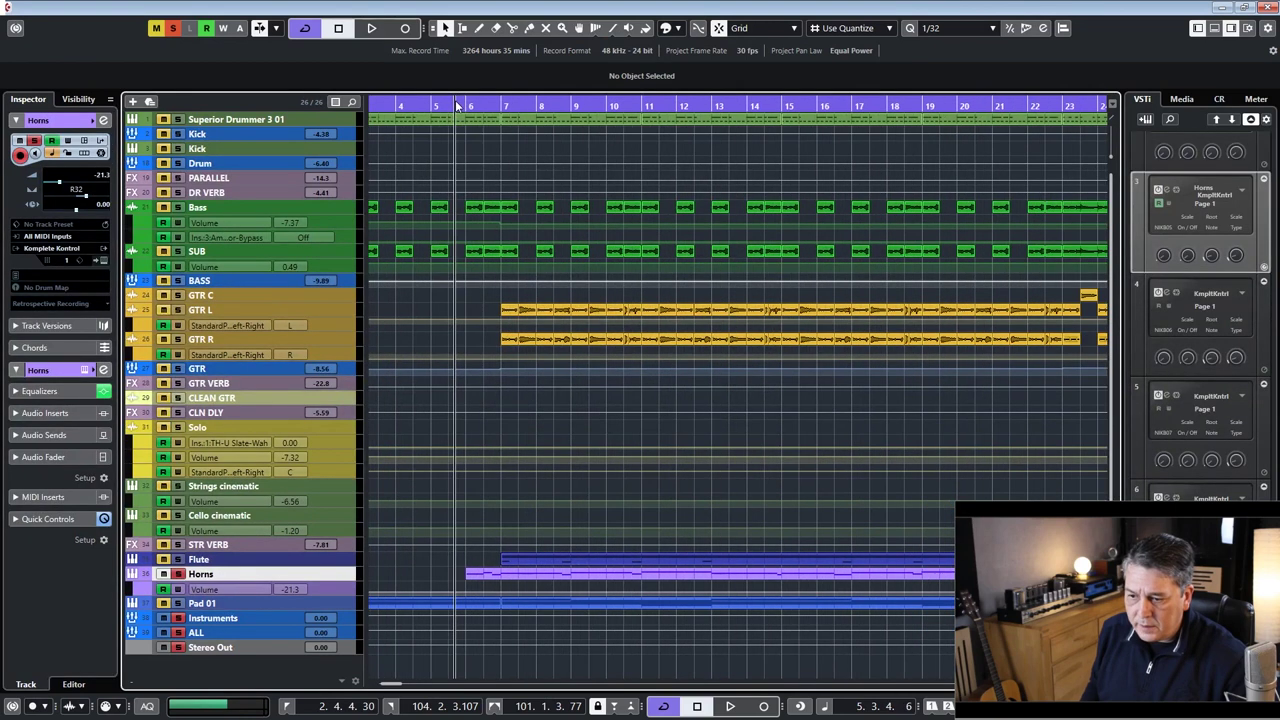
key(space)
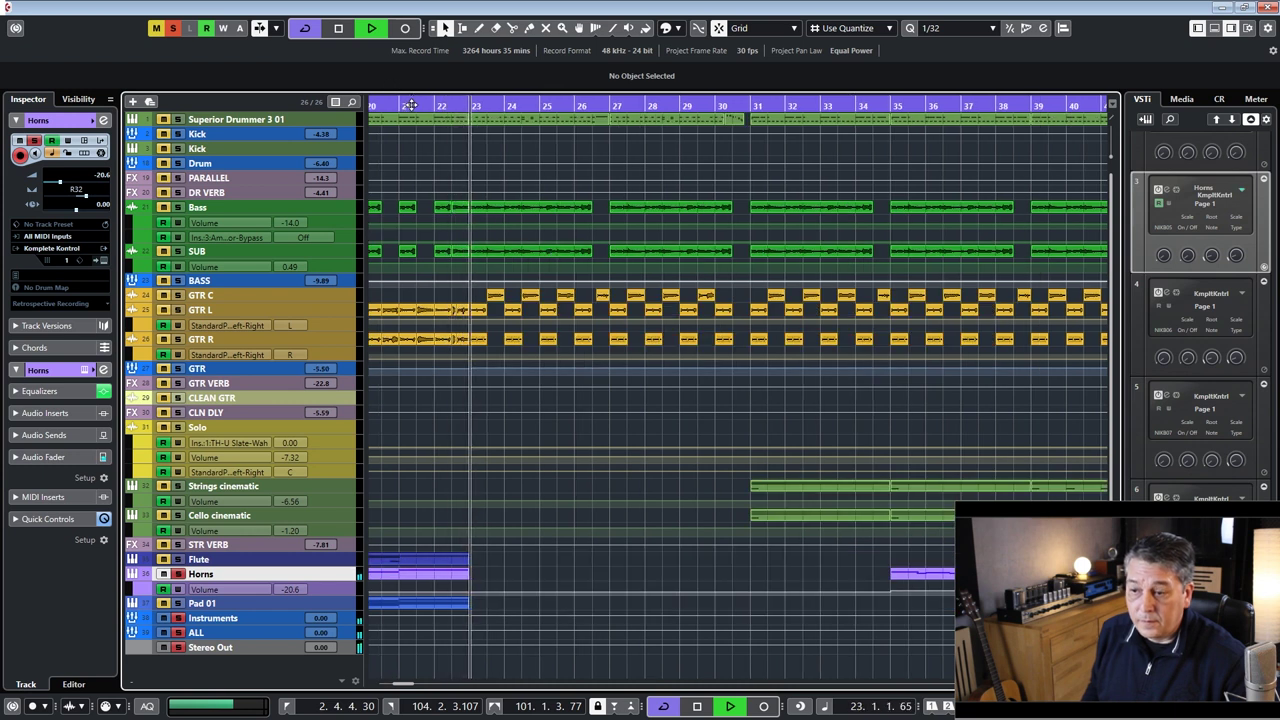
- Add the Flute track to the solo and play it with the Horns from the end of bar 5 up to bar 22
key(space)
scroll(409, 105, left, 10)
click(528, 105)
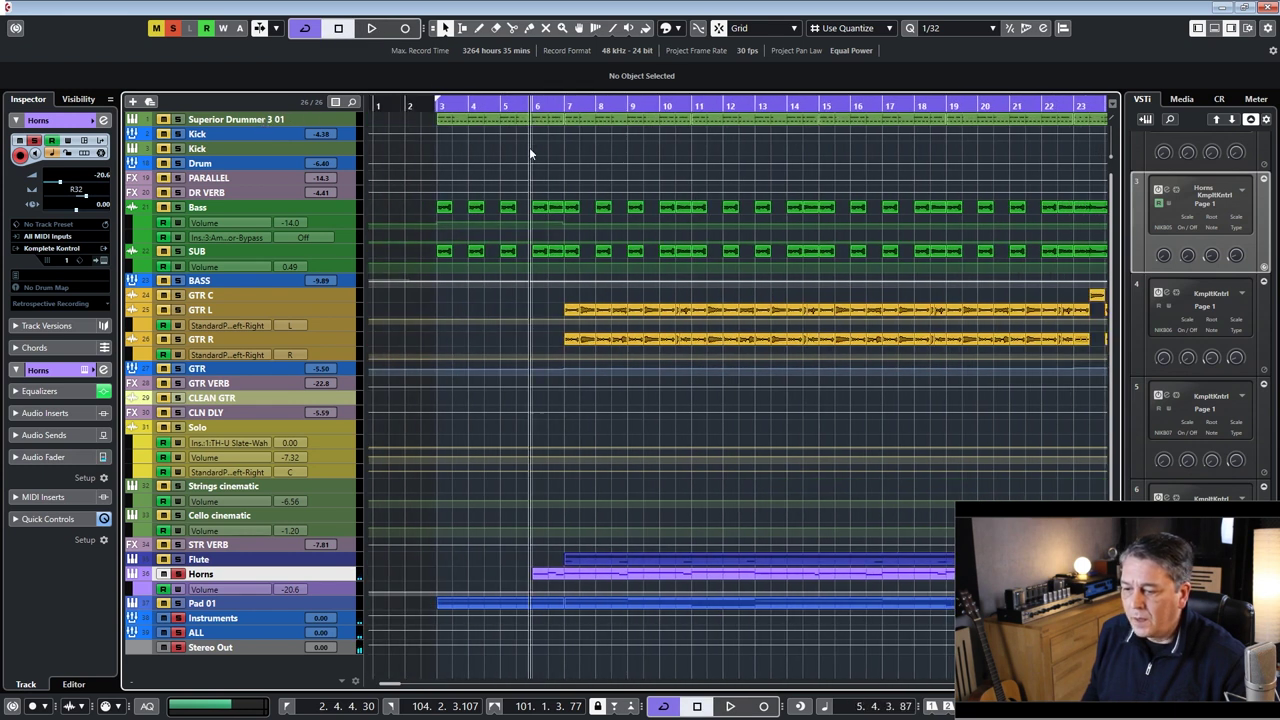
key(space)
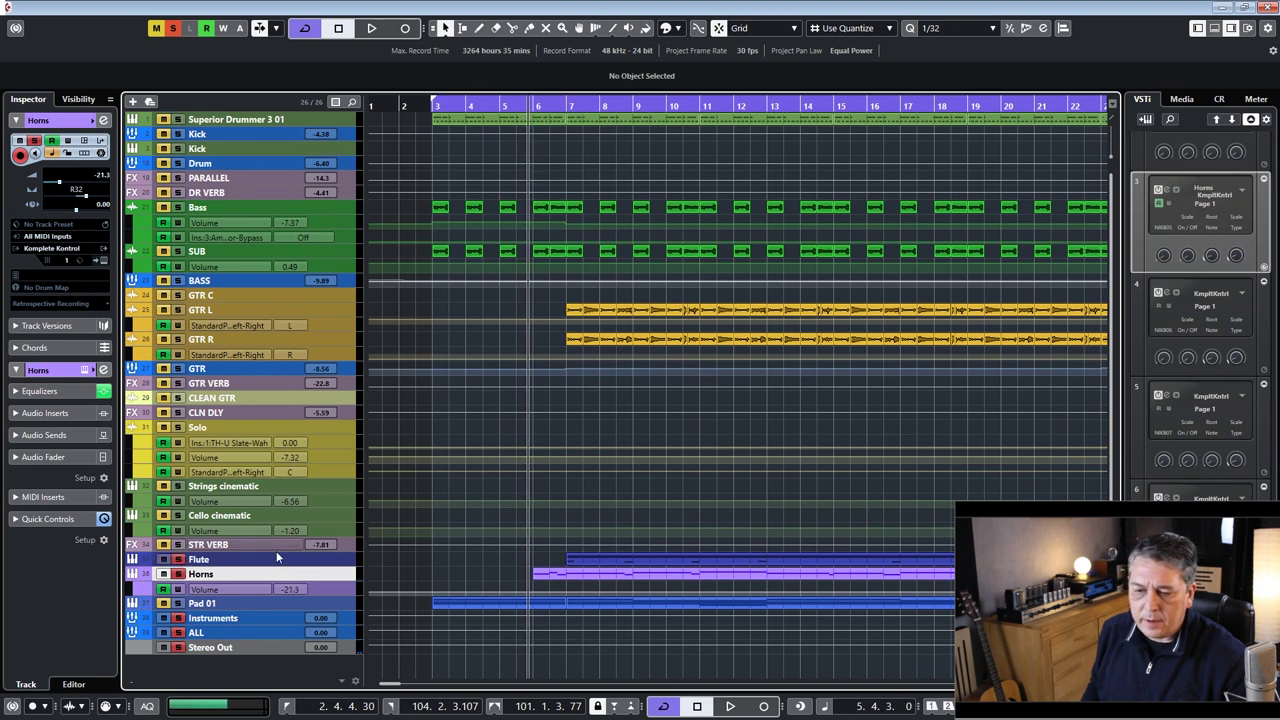
click(530, 107)
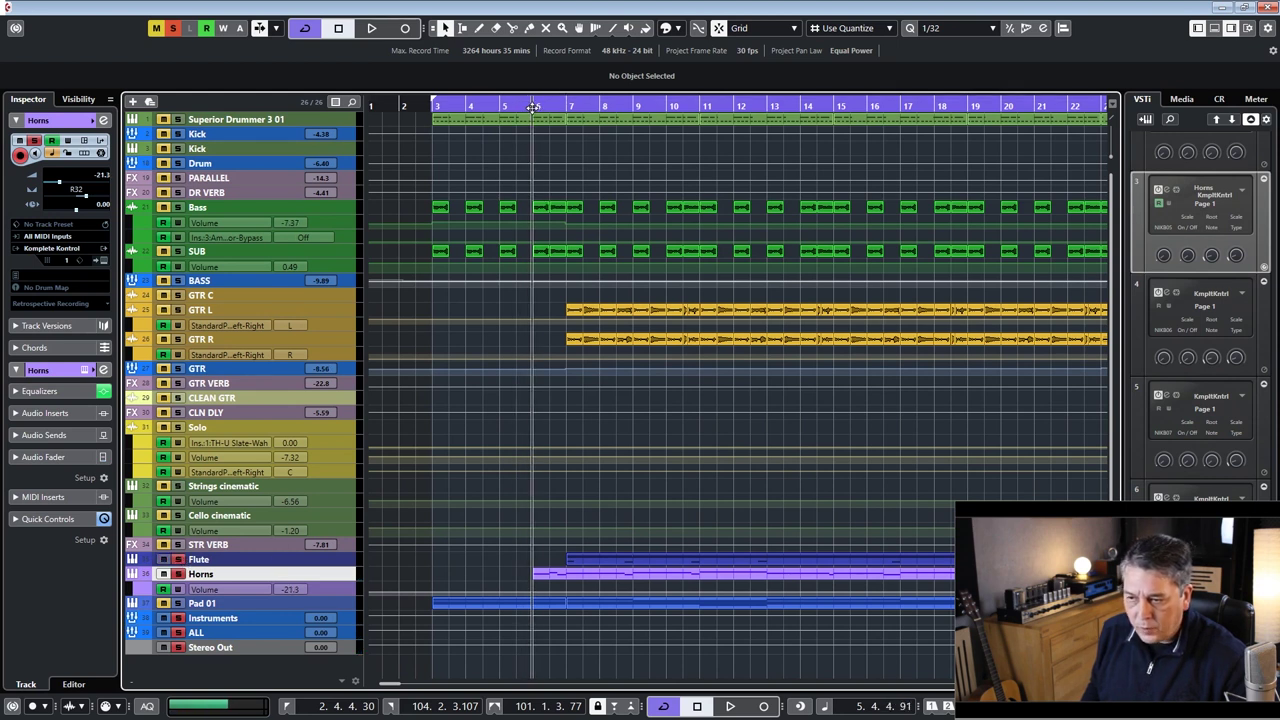
click(529, 107)
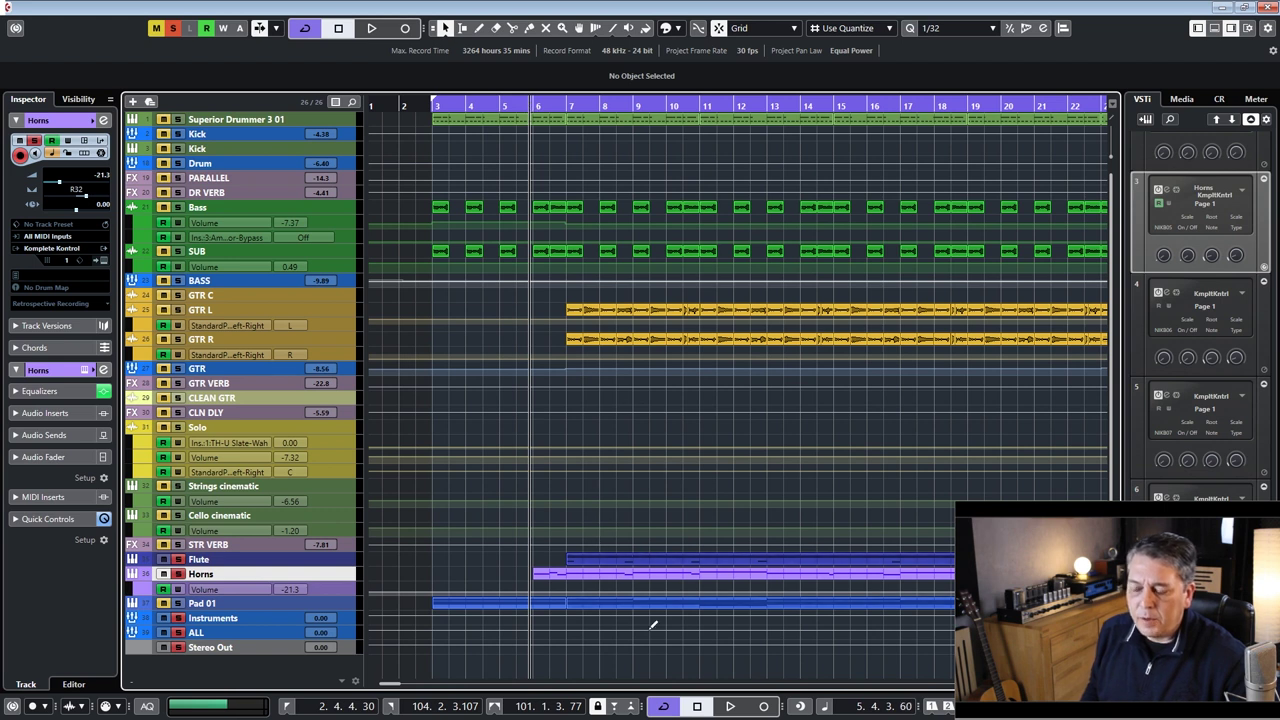
key(space)
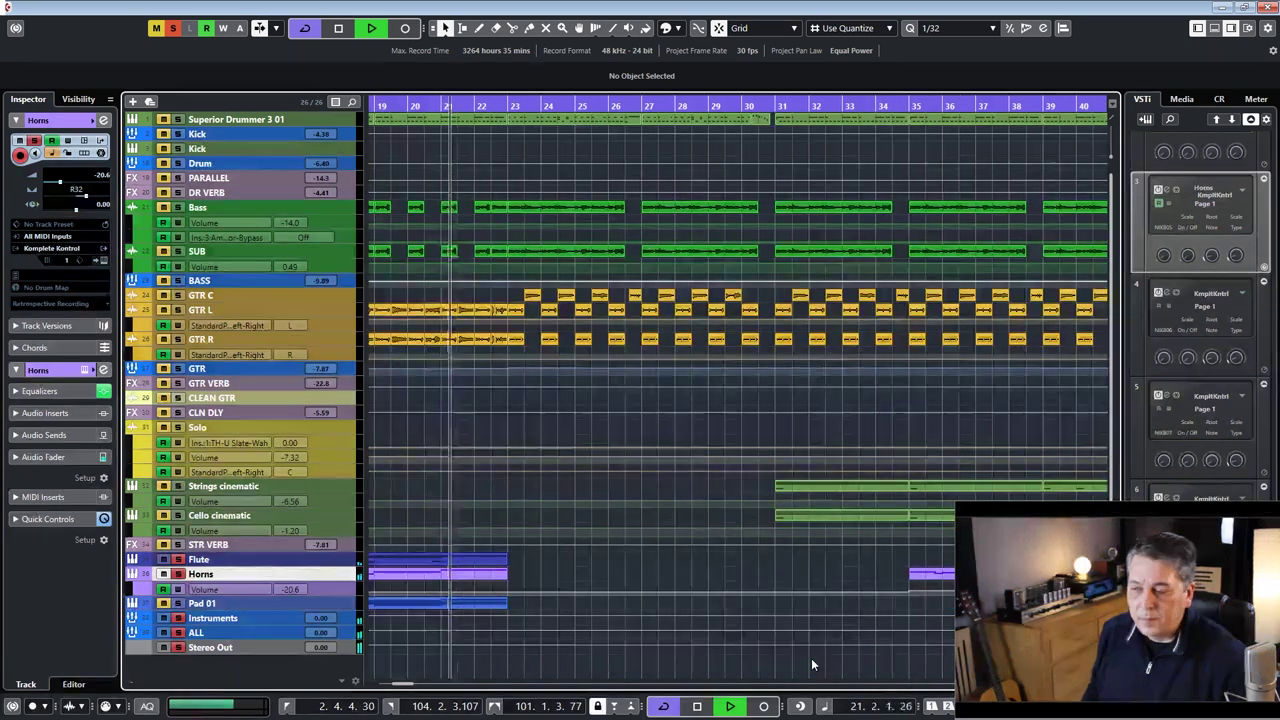
key(space)
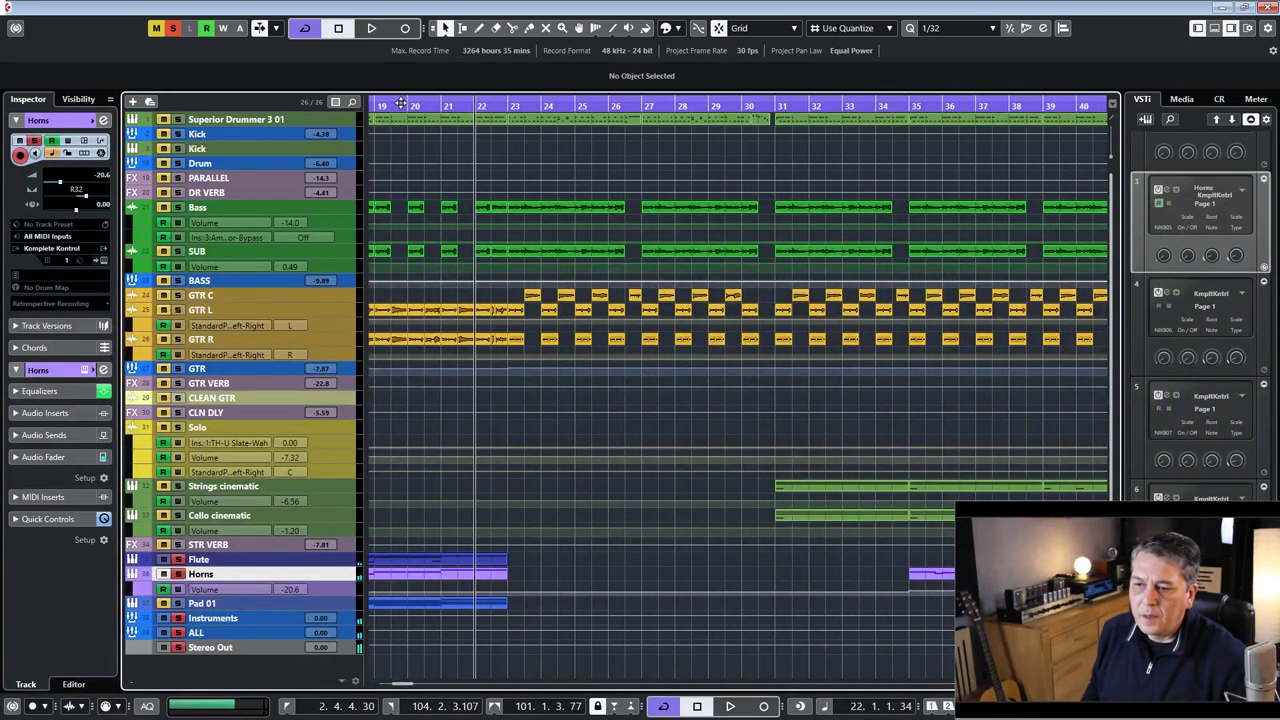
- Solo the GTR group along with Flute and Horns and play them together from the end of bar 5
key(KP_0)
key(h)
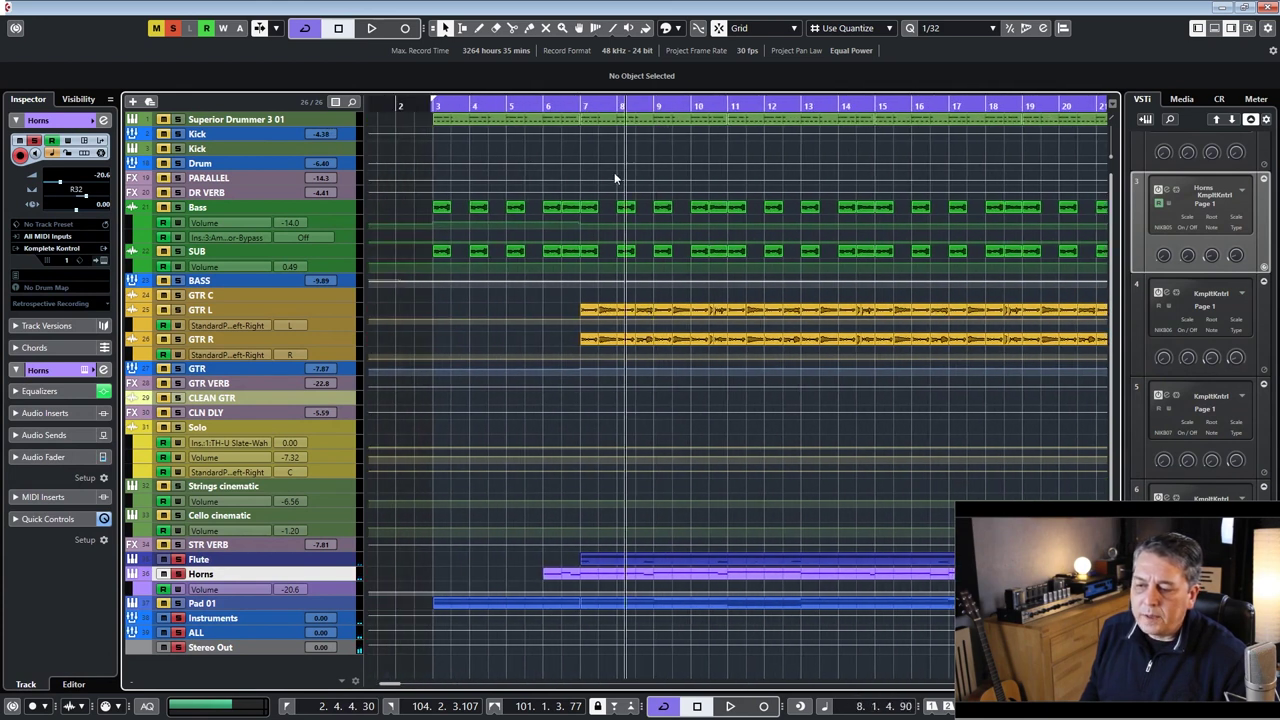
click(539, 188)
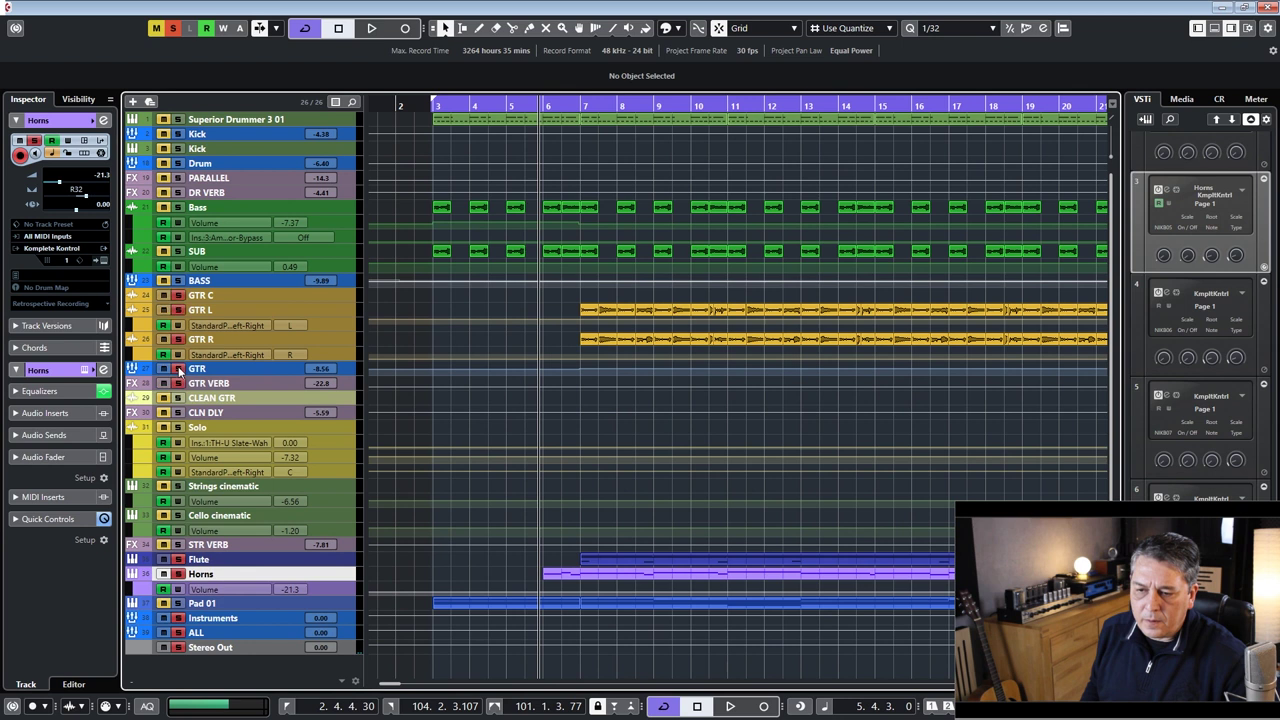
drag(495, 104, 533, 104)
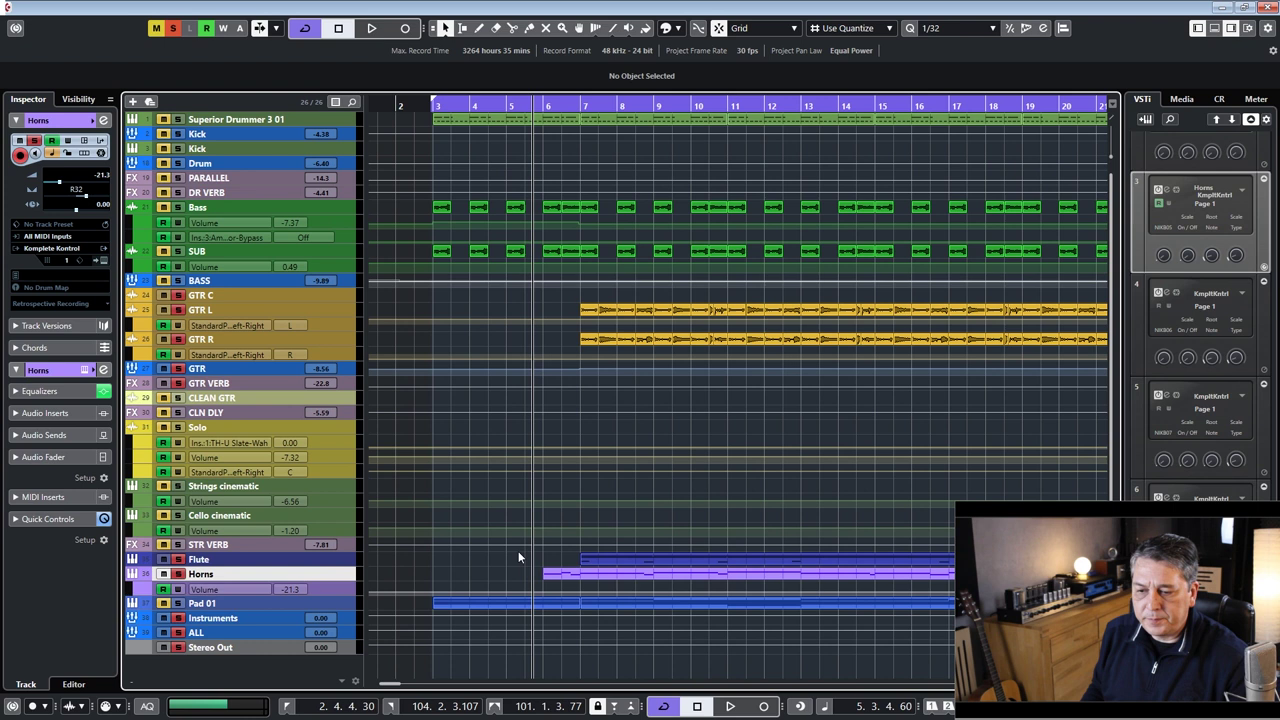
key(space)
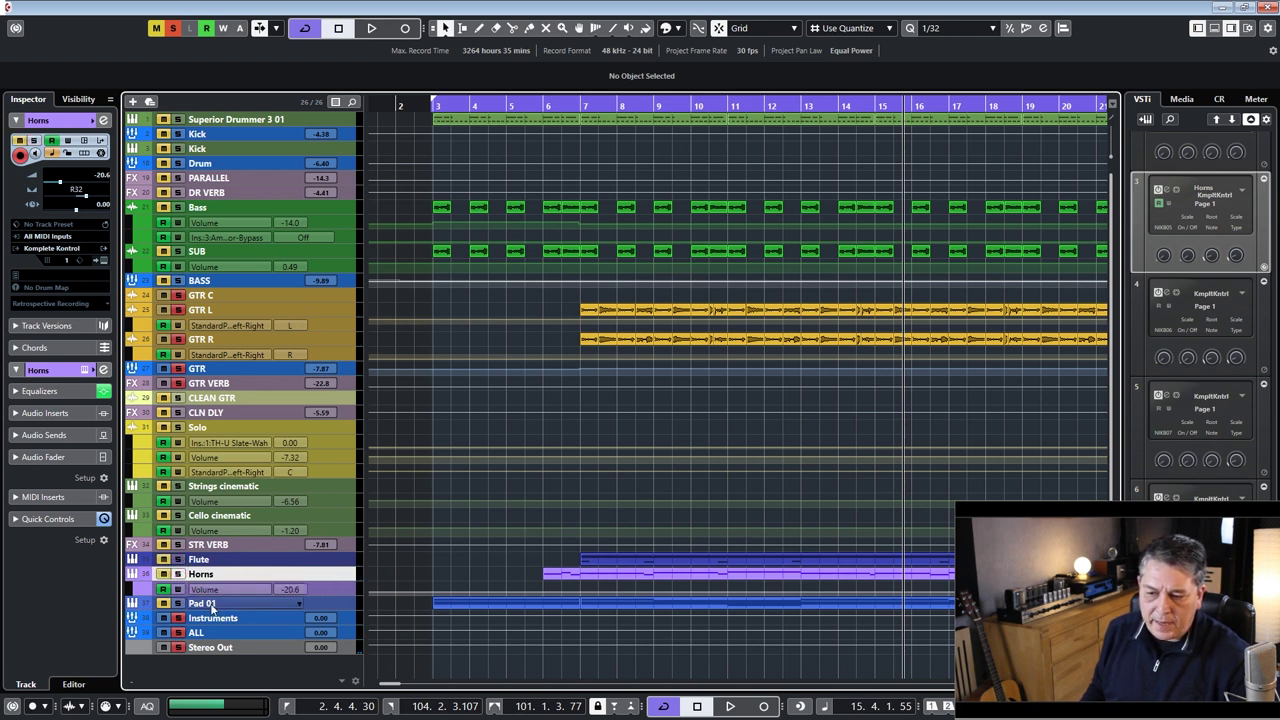
- Play the soloed Pad 01 track with the guitars from bar 3, and unsolo the GTR group during playback
click(179, 604)
click(217, 603)
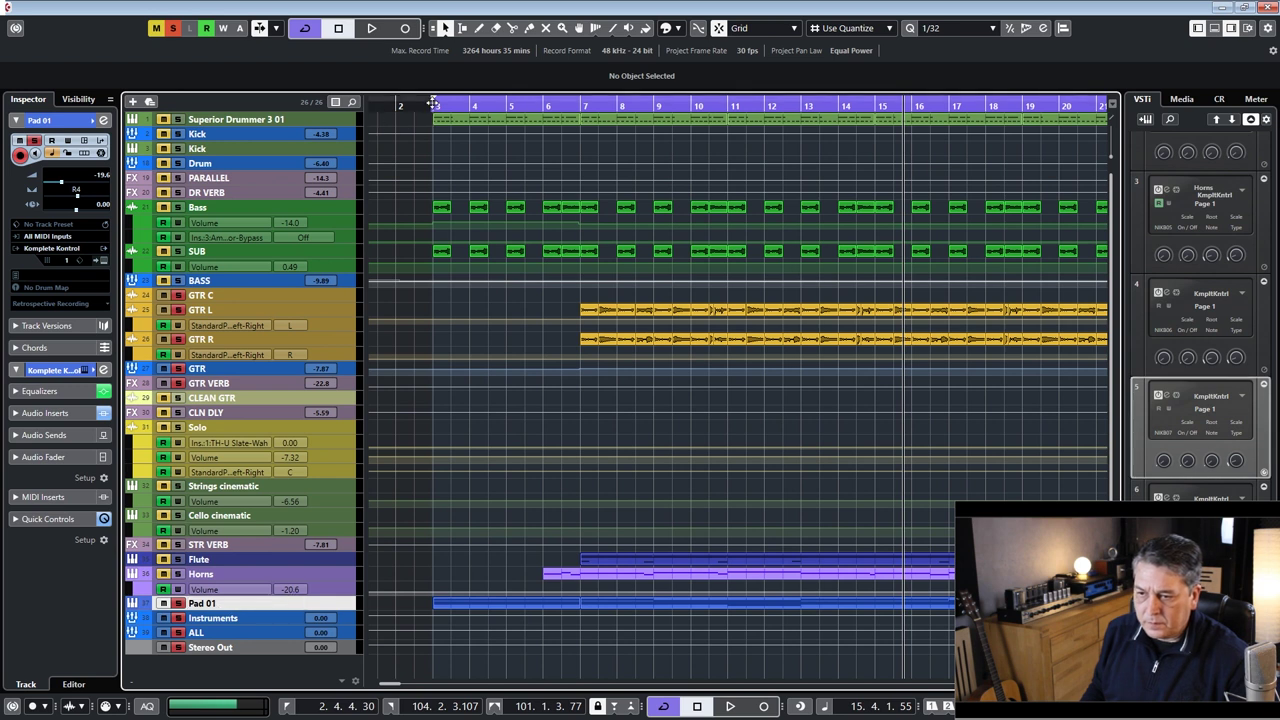
drag(436, 110, 435, 103)
key(space)
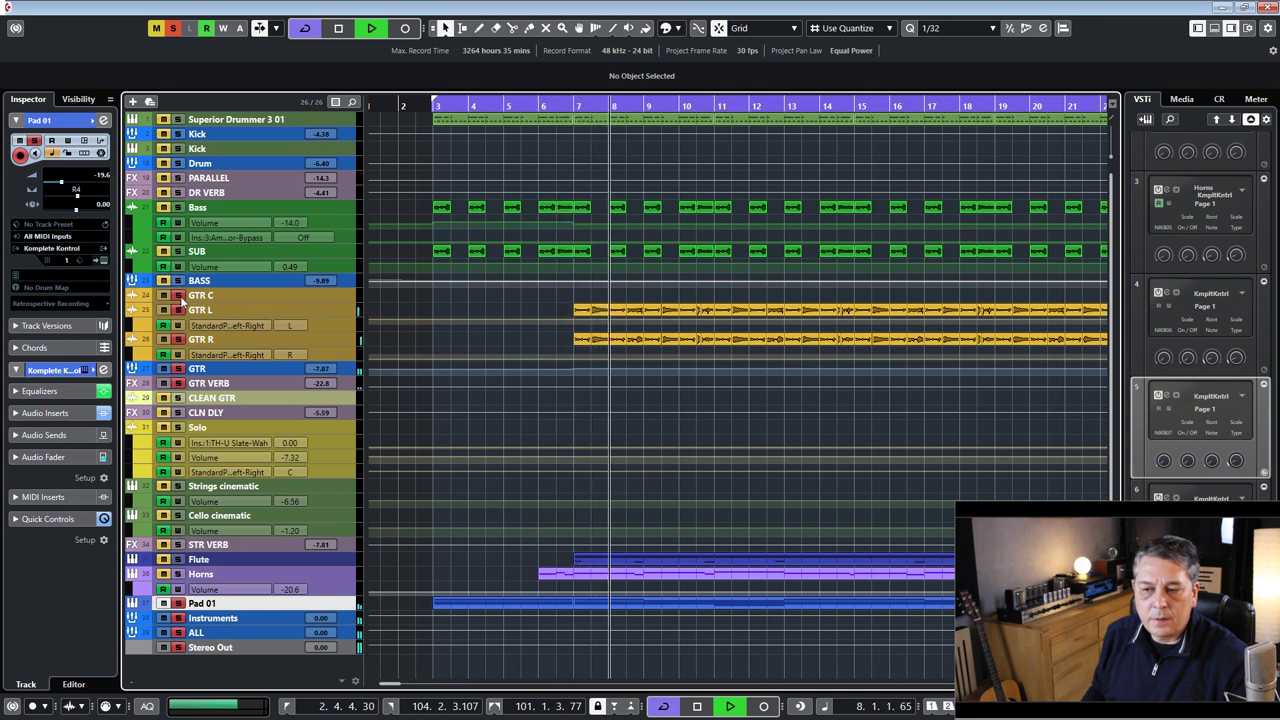
click(178, 372)
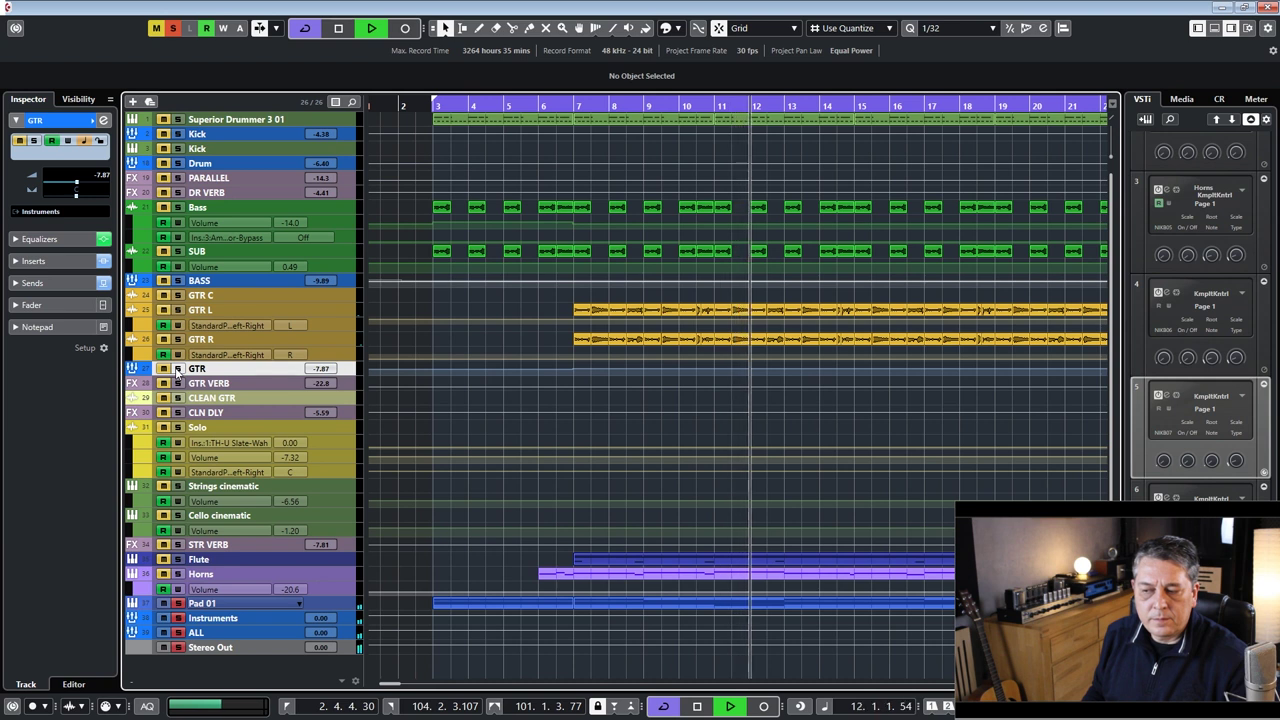
key(space)
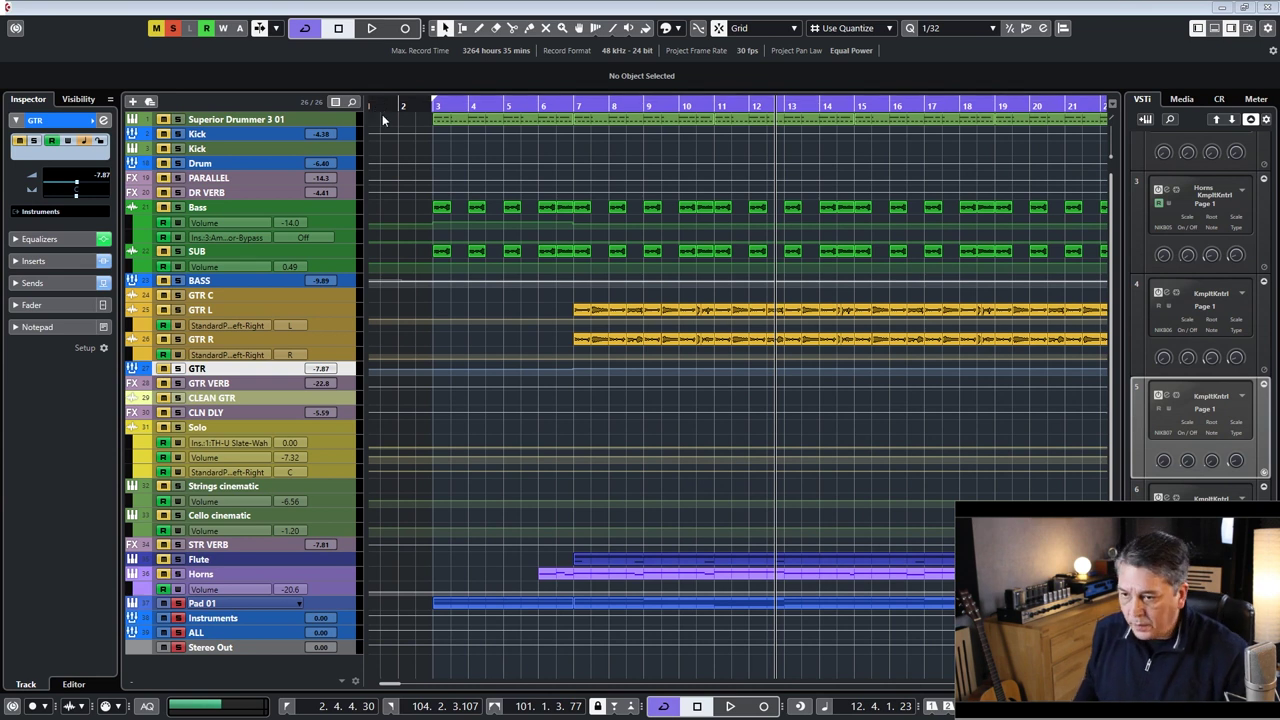
- Show the whole arrangement, enlarge the Horns volume automation lane to examine its curve, and hide the Horns automation
click(382, 95)
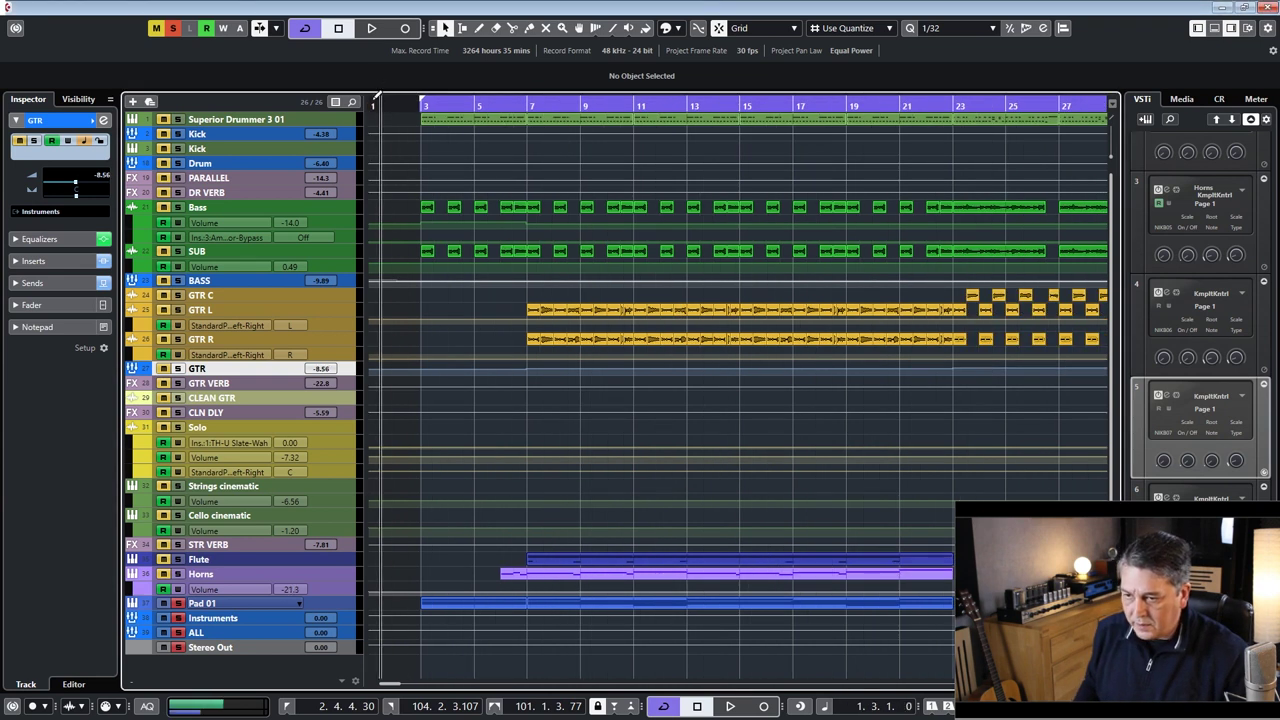
key(g)
drag(382, 95, 376, 81)
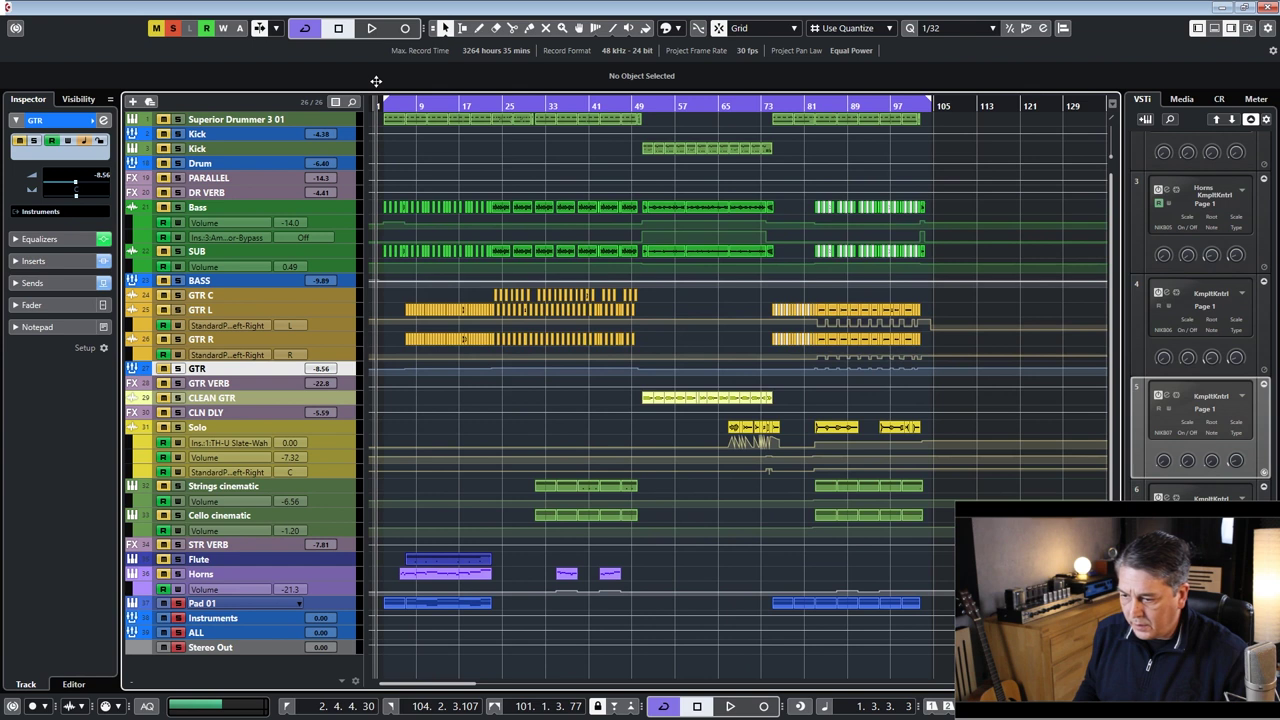
key(g)
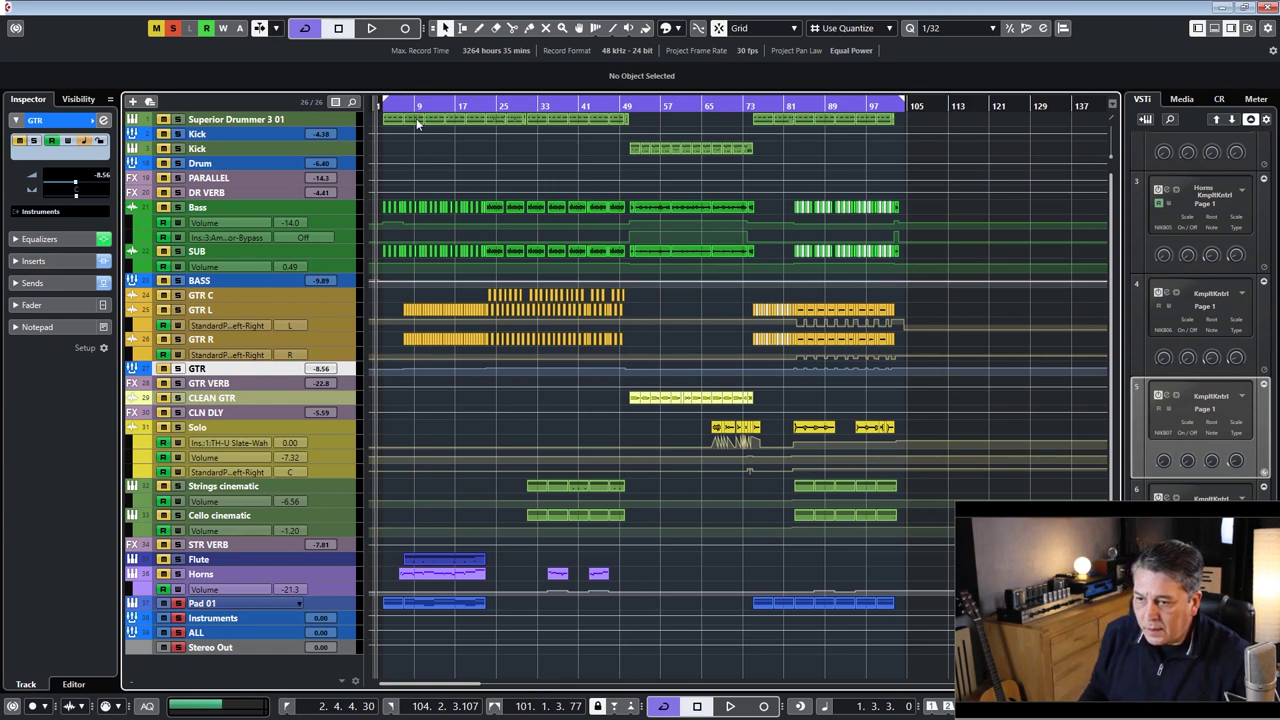
drag(408, 103, 388, 107)
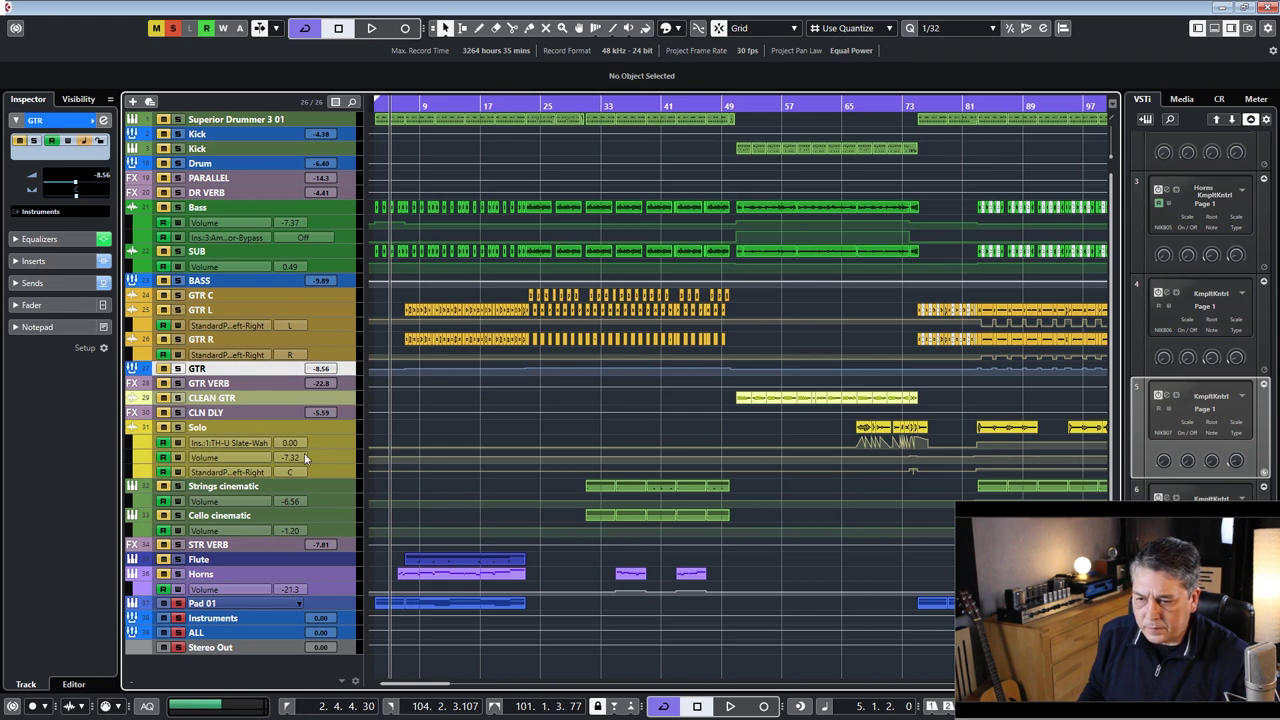
mouse_move(317, 448)
mouse_down()
mouse_move(336, 606)
mouse_move(320, 444)
mouse_up()
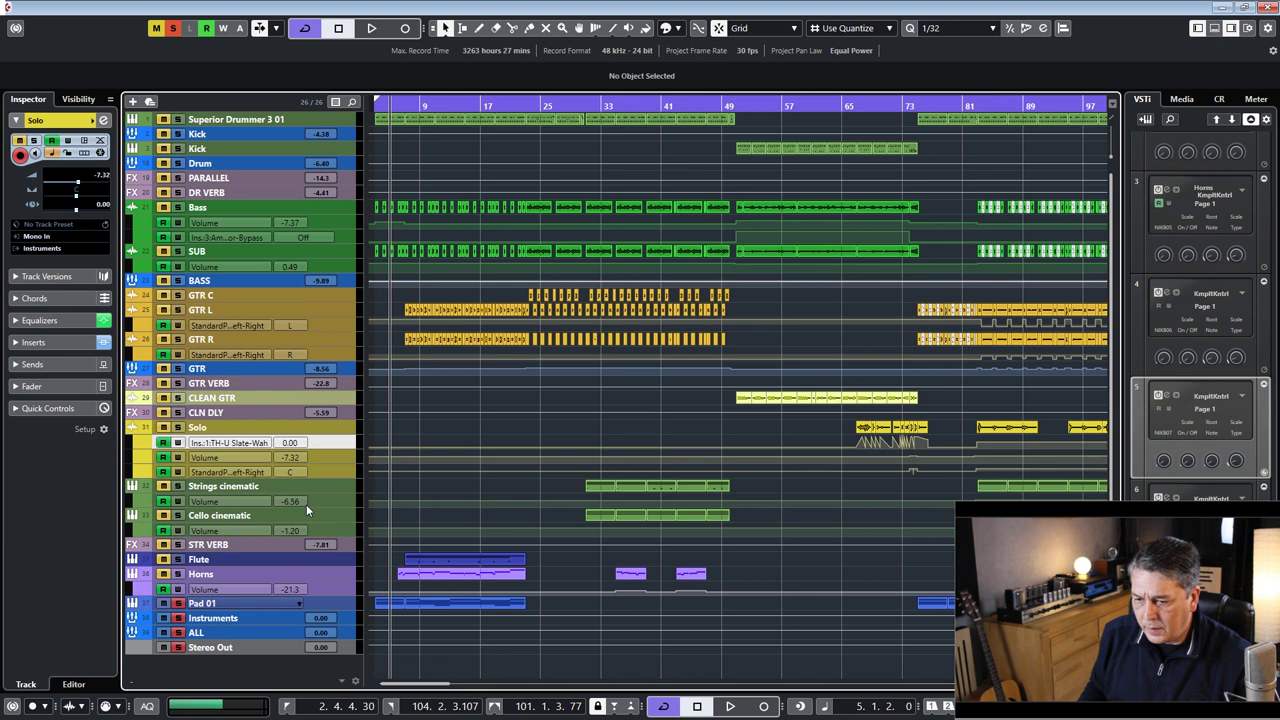
drag(250, 594, 278, 690)
scroll(835, 587, down, 3)
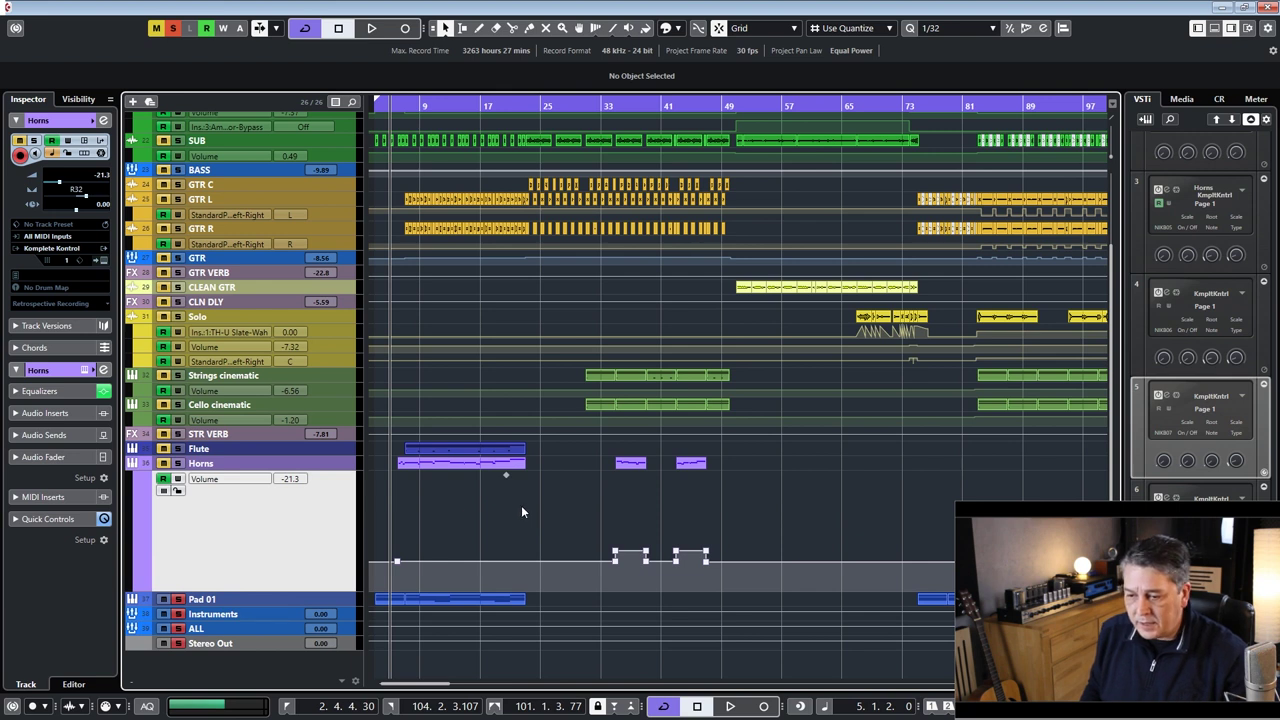
click(132, 466)
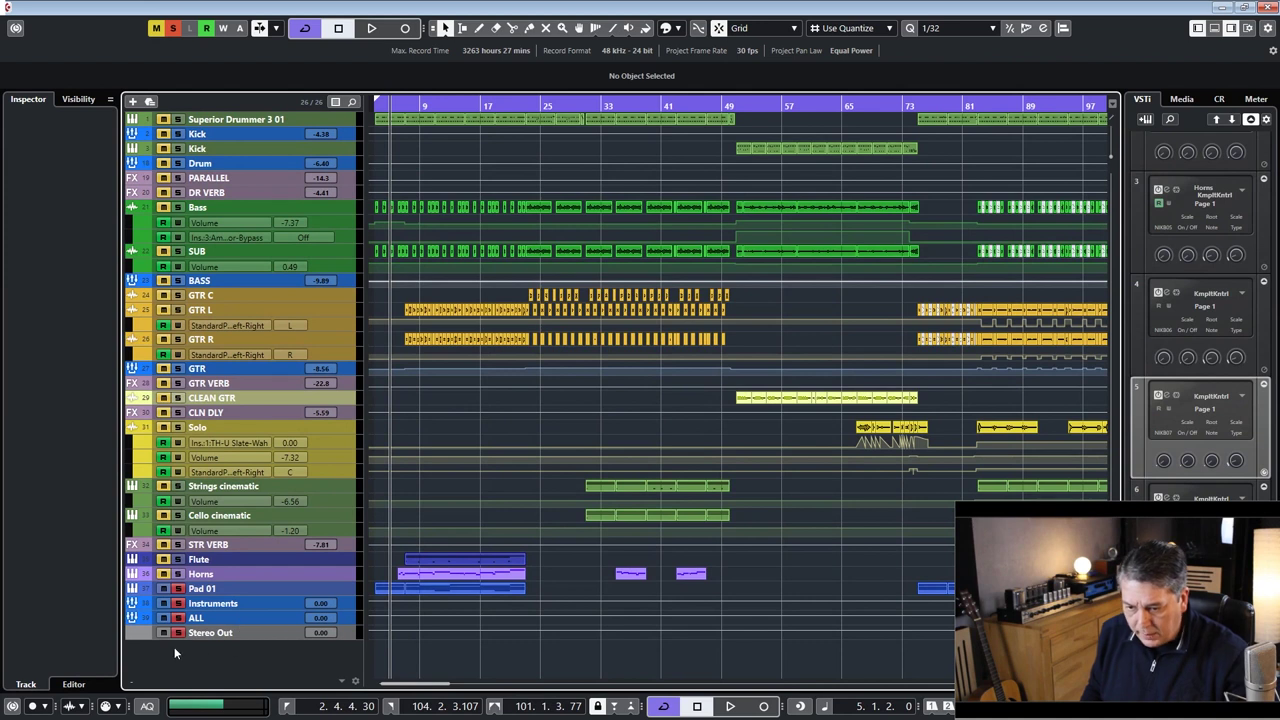
- Clear the Pad 01 solo and play the full mix from bar 3
click(178, 589)
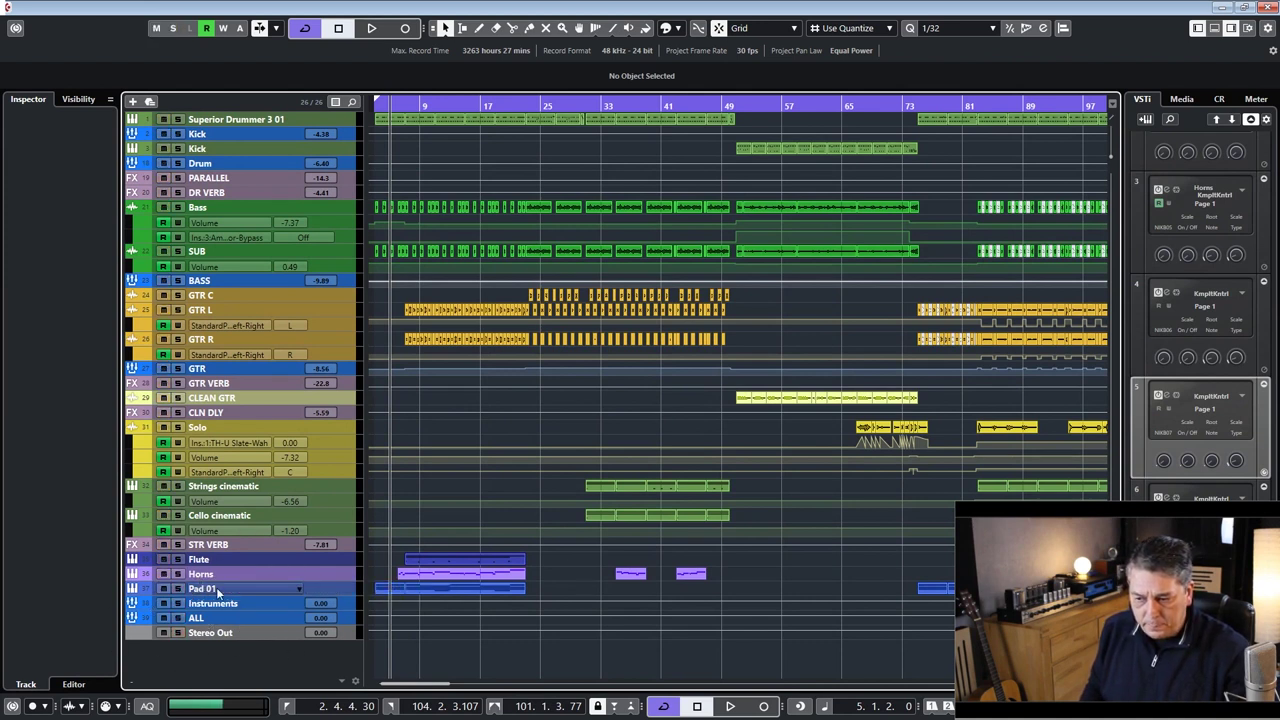
drag(484, 110, 470, 140)
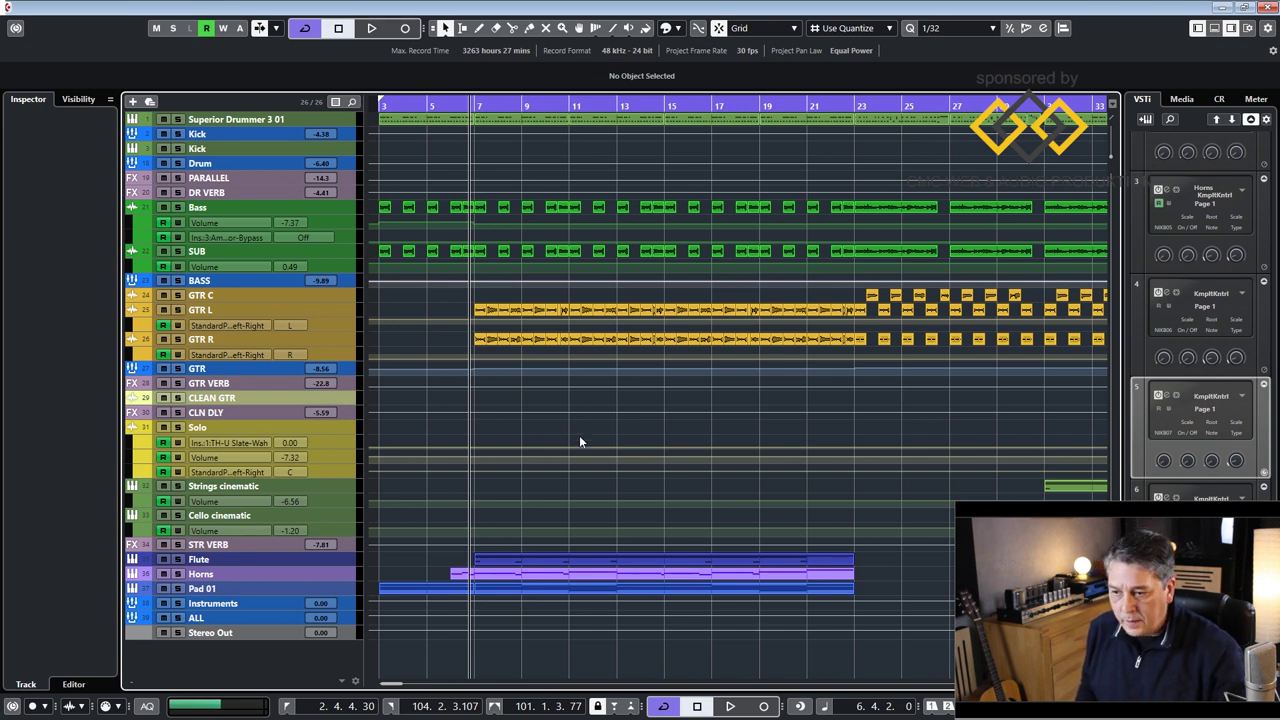
drag(390, 106, 376, 105)
key(space)
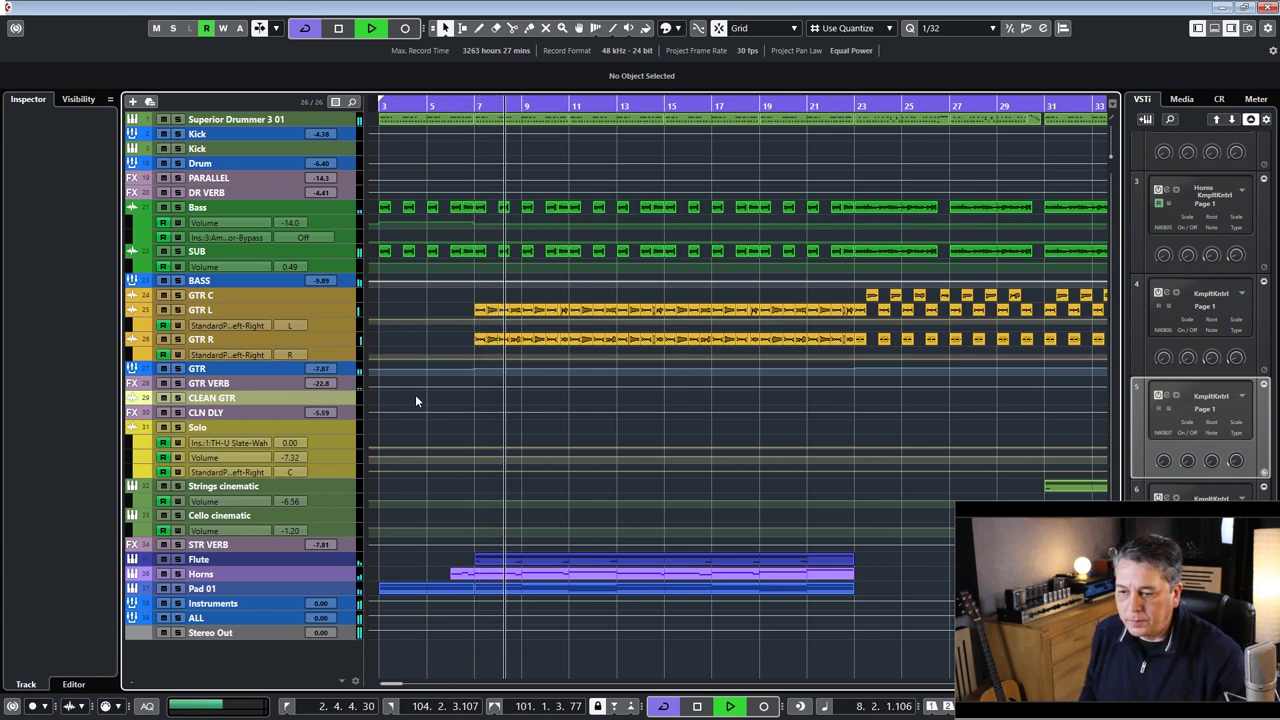
- During playback, solo and unsolo the Flute, Horns and Pad 01 tracks one after another to compare each with the full mix
click(179, 560)
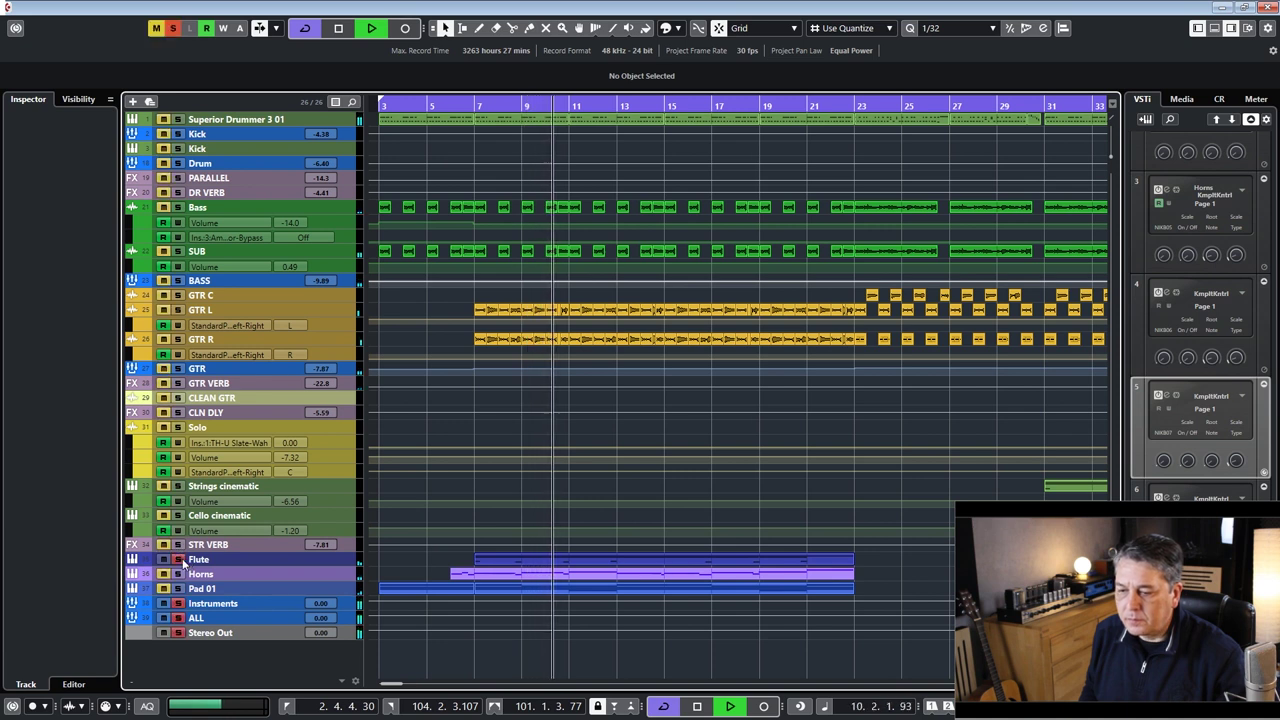
click(179, 560)
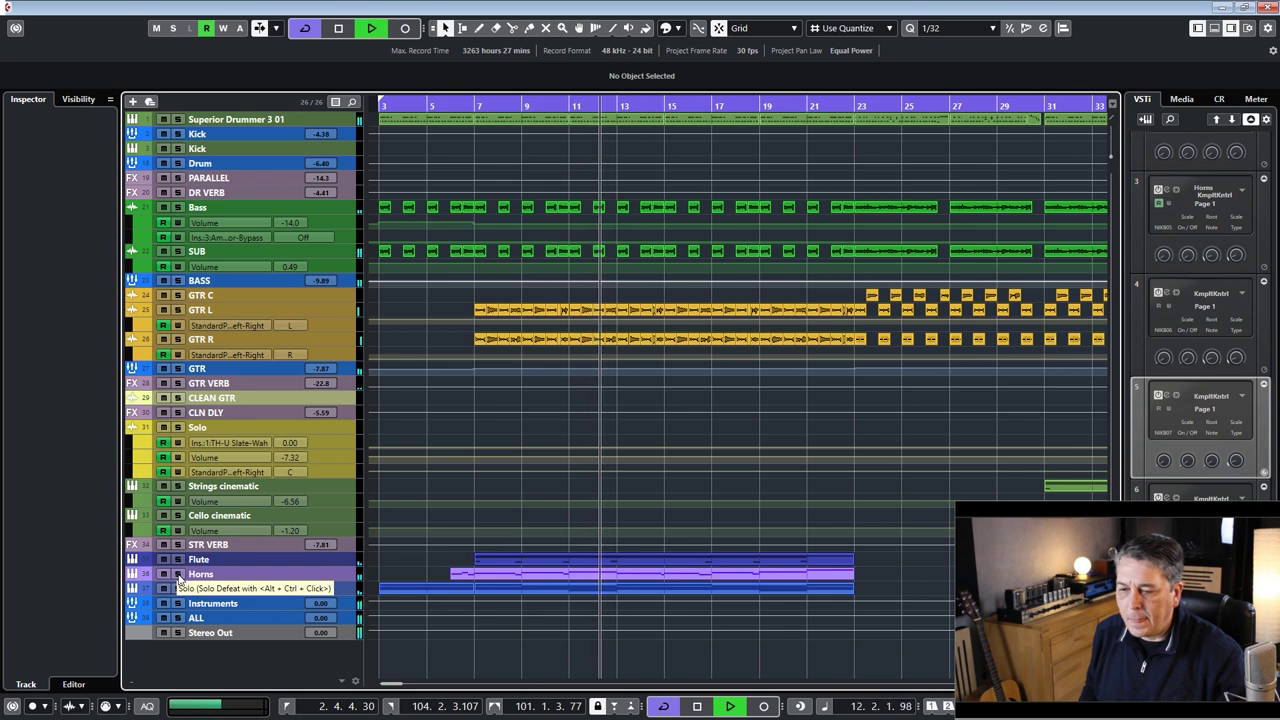
click(179, 574)
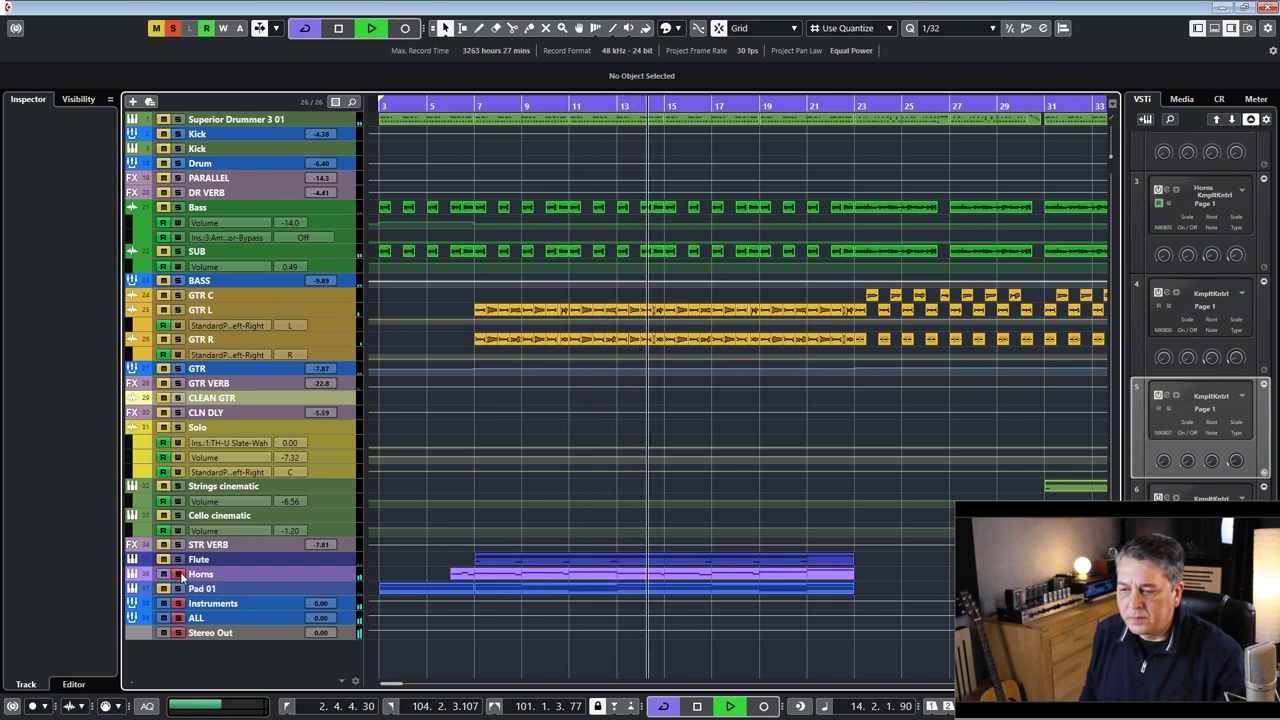
click(179, 574)
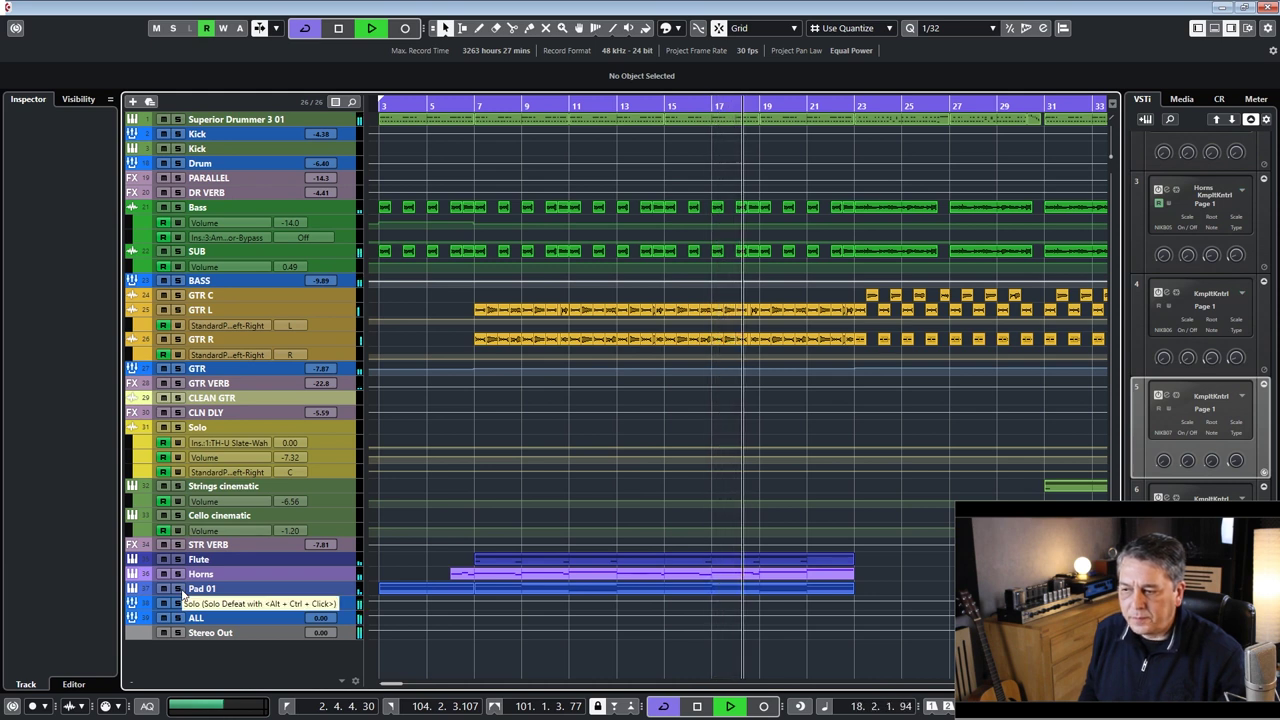
click(180, 589)
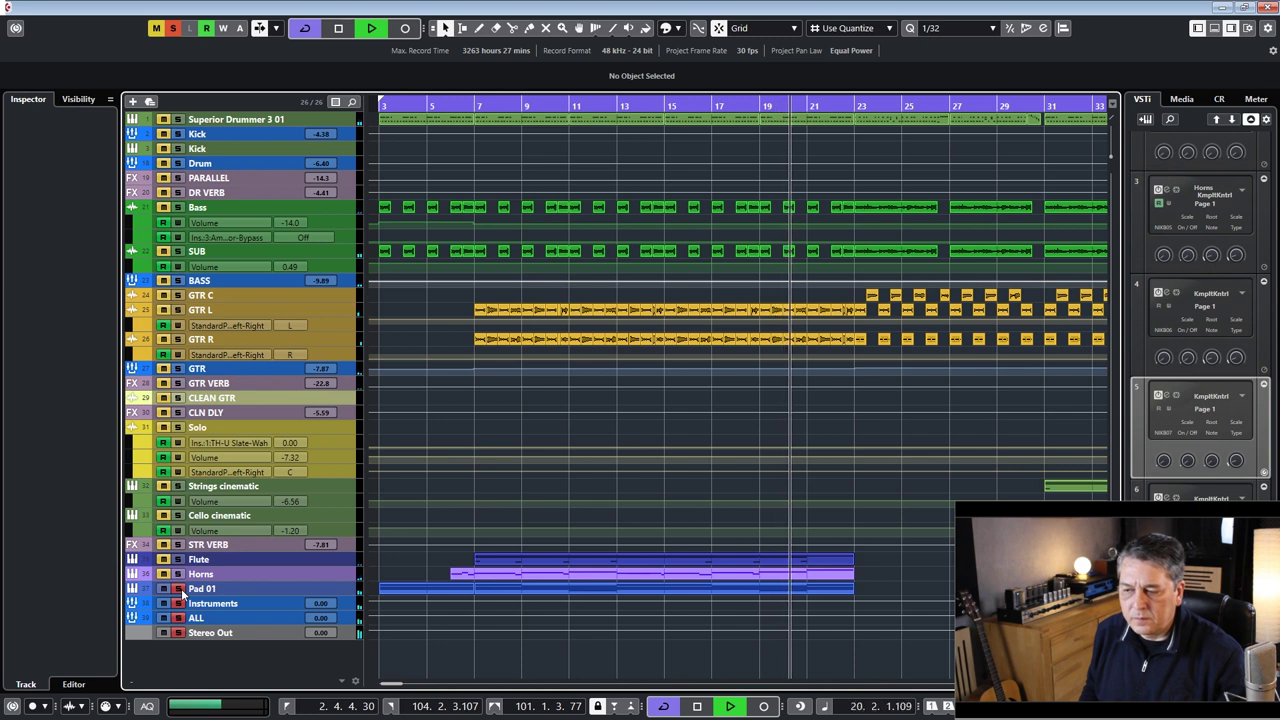
click(180, 589)
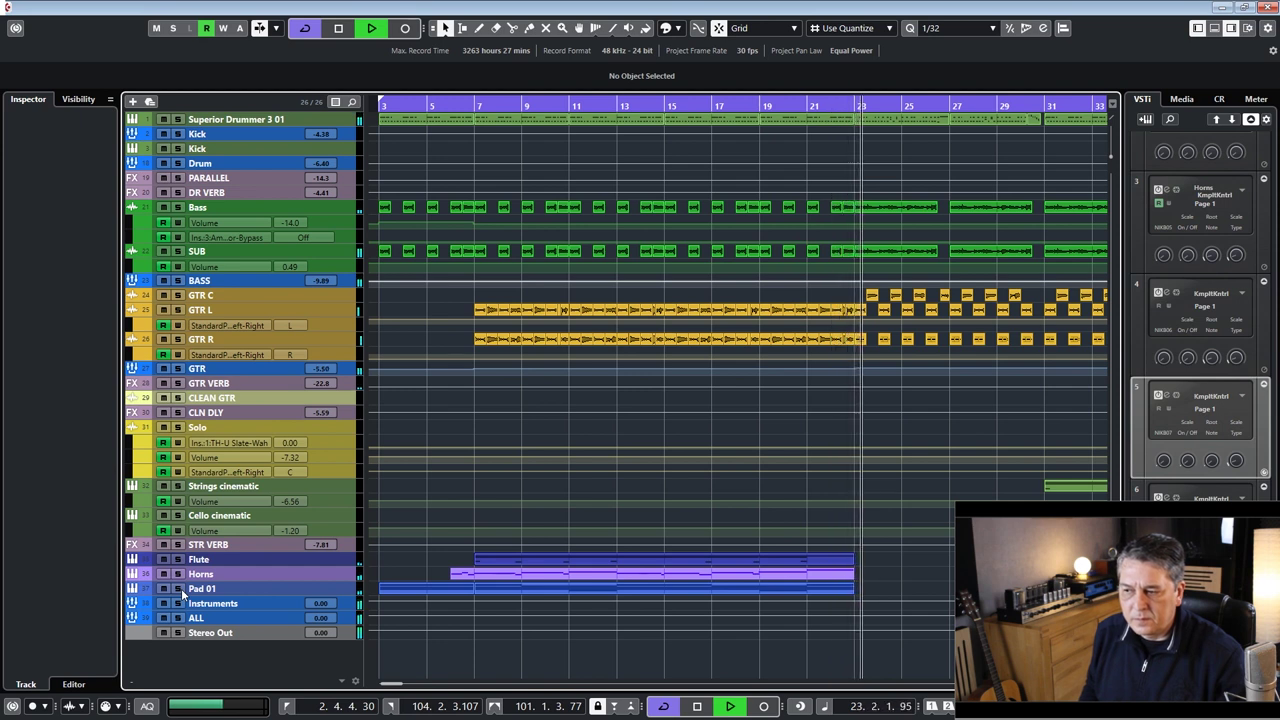
- Solo and unsolo the BASS group and the Superior Drummer 3 01 track in turn while the song keeps playing
click(179, 281)
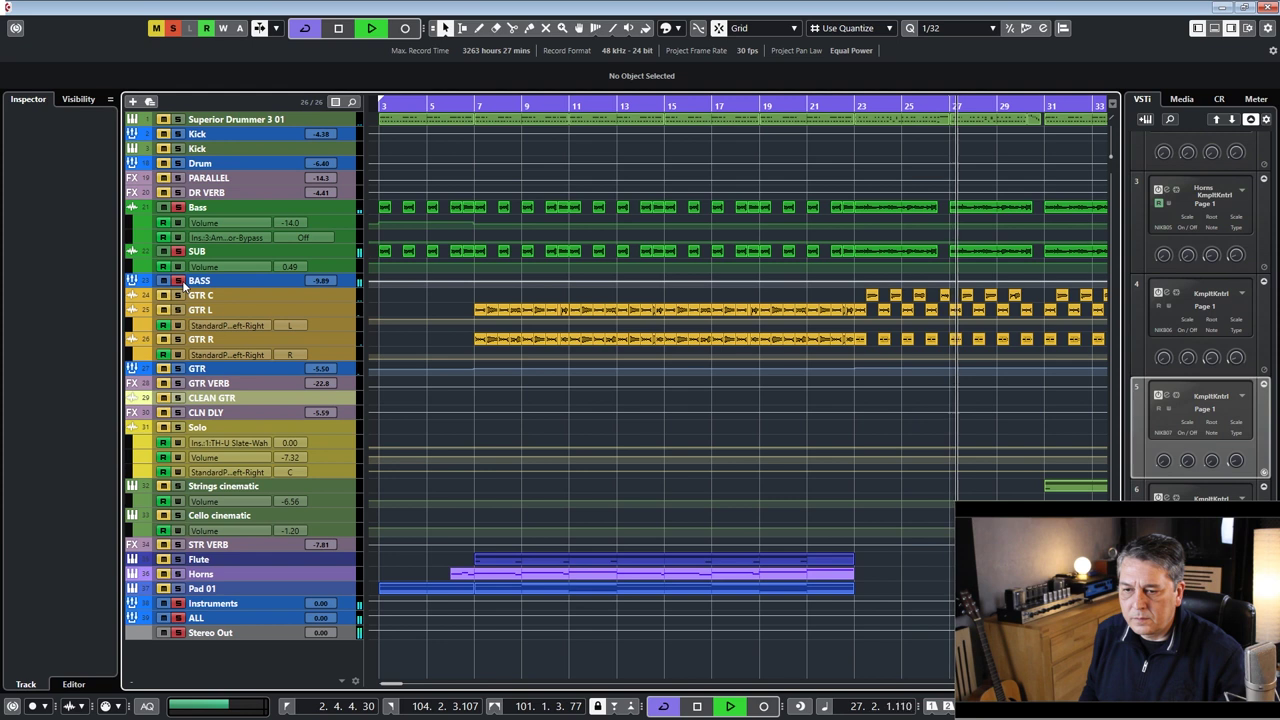
click(180, 281)
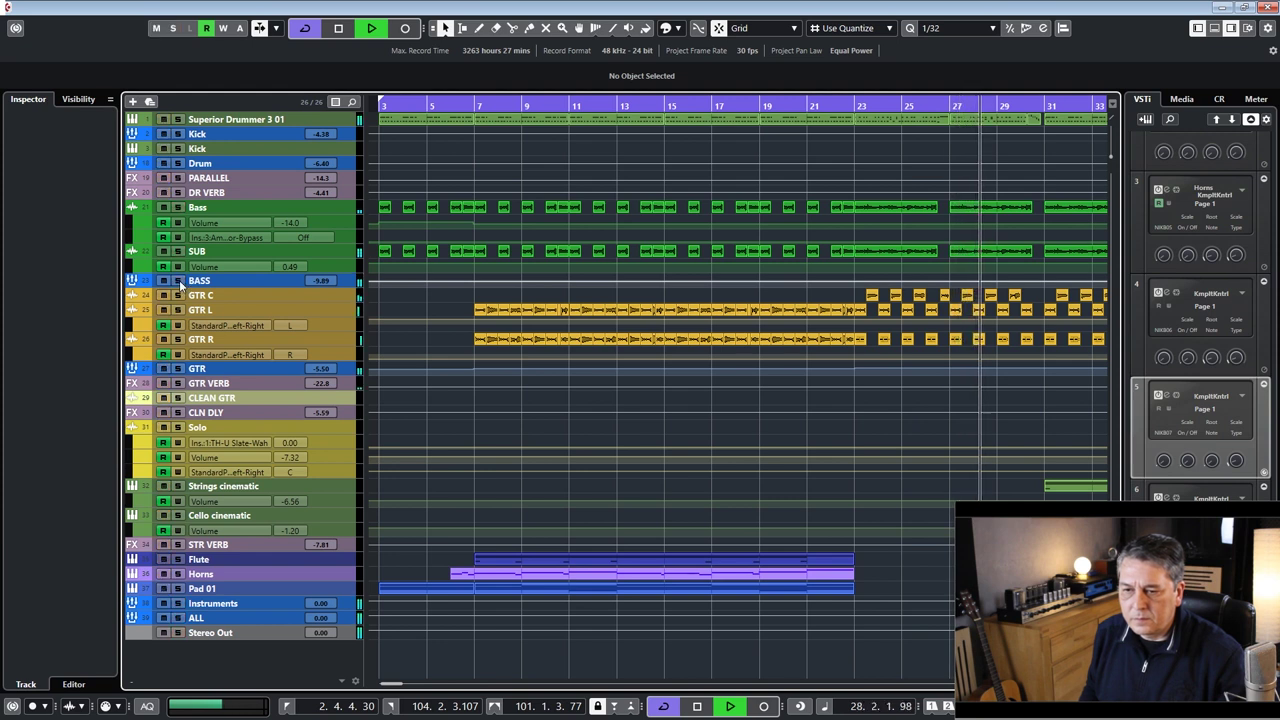
click(178, 120)
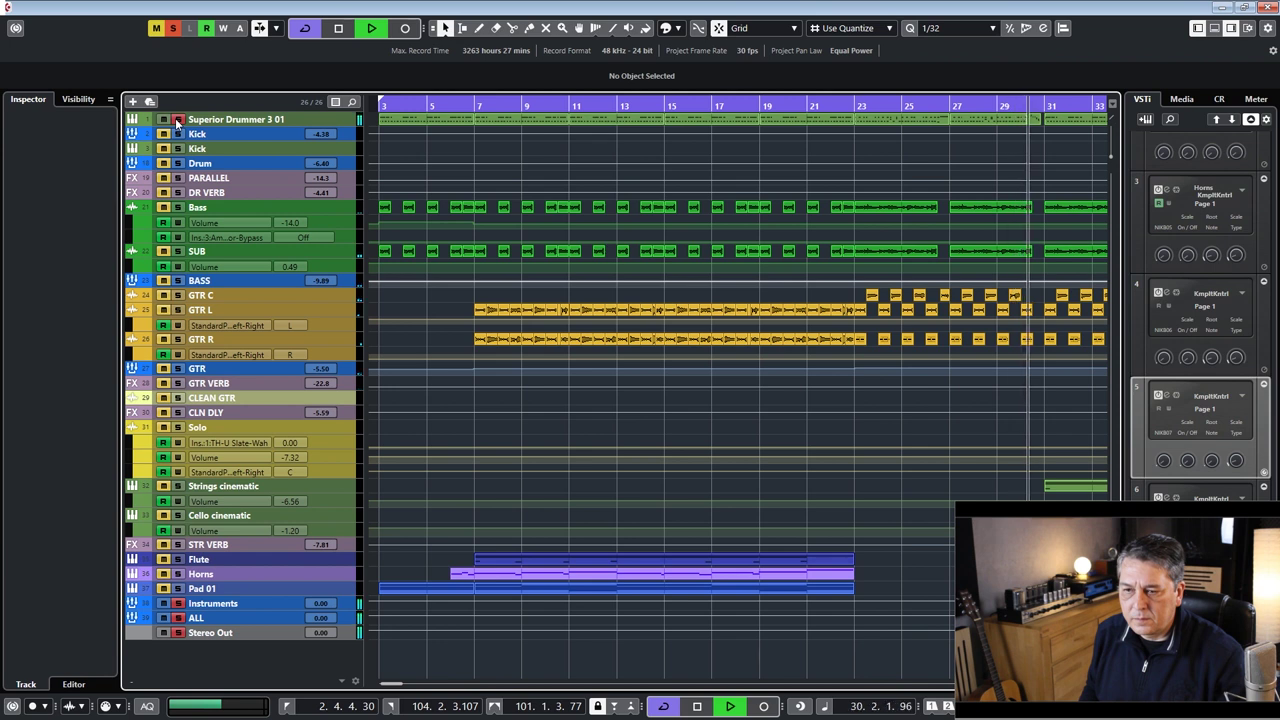
click(178, 120)
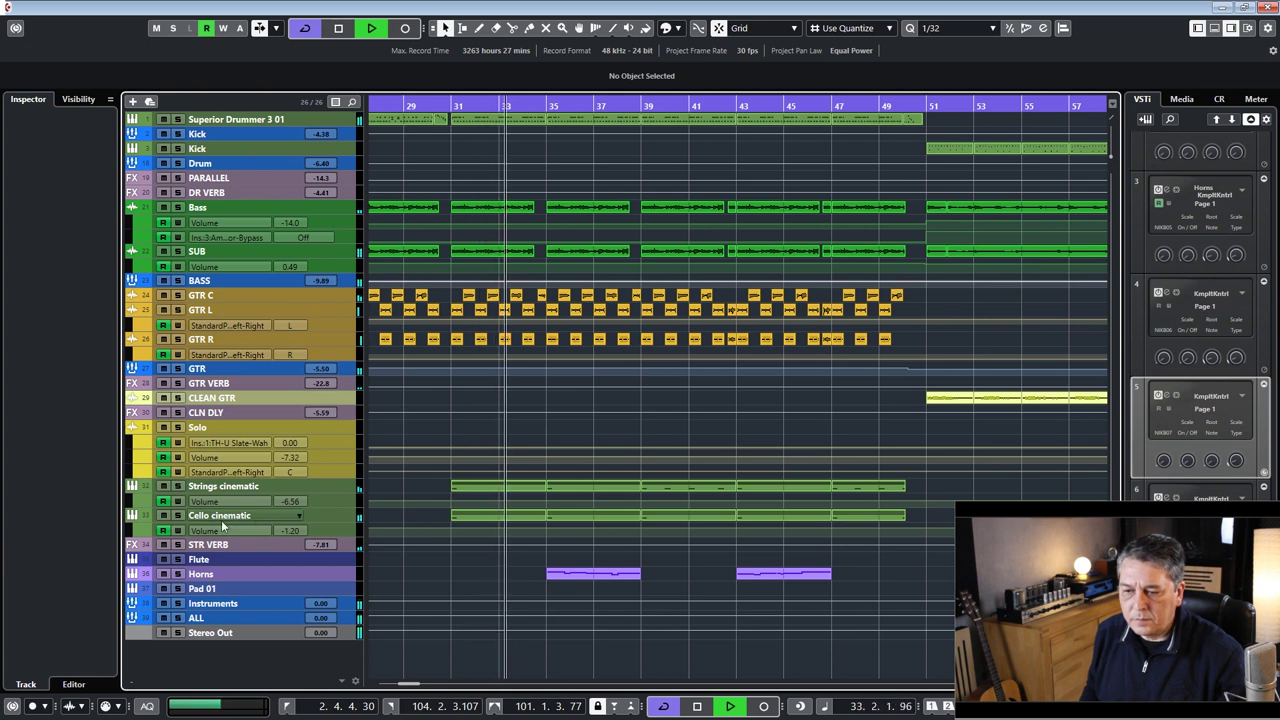
- During playback, solo Strings cinematic, Cello cinematic and Horns together, and clear all solos to return to the full mix
click(178, 487)
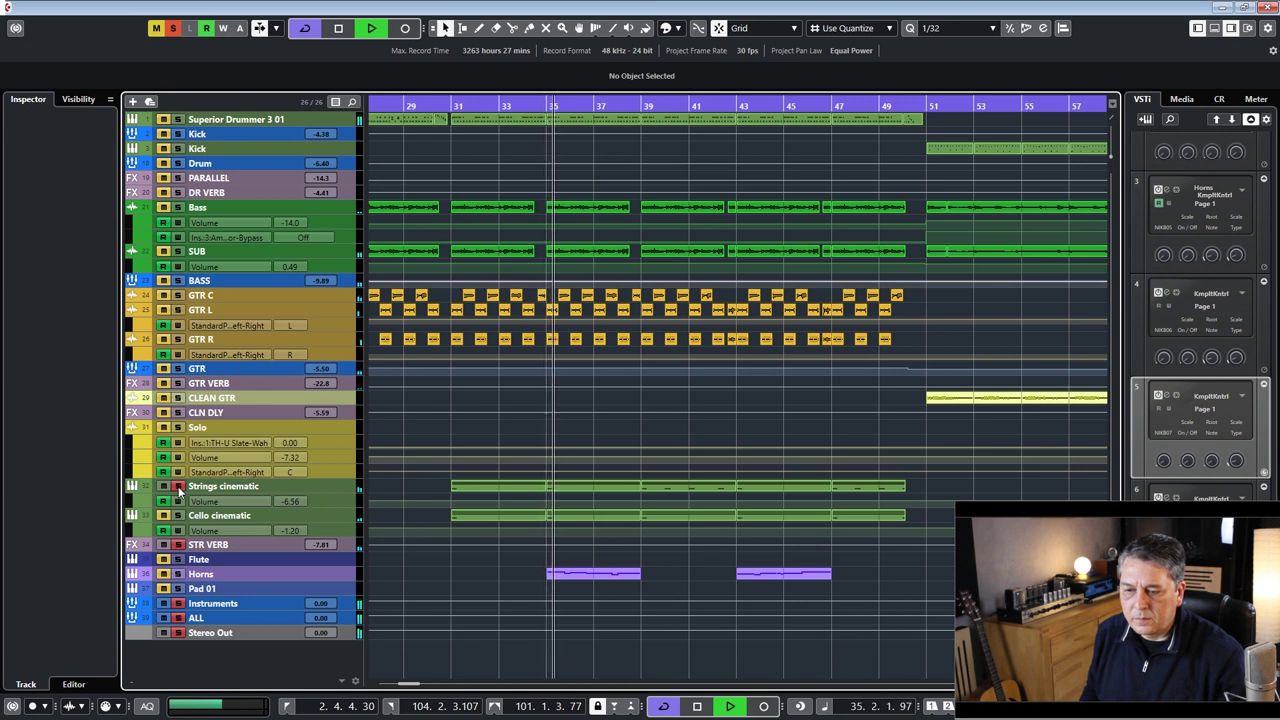
click(178, 515)
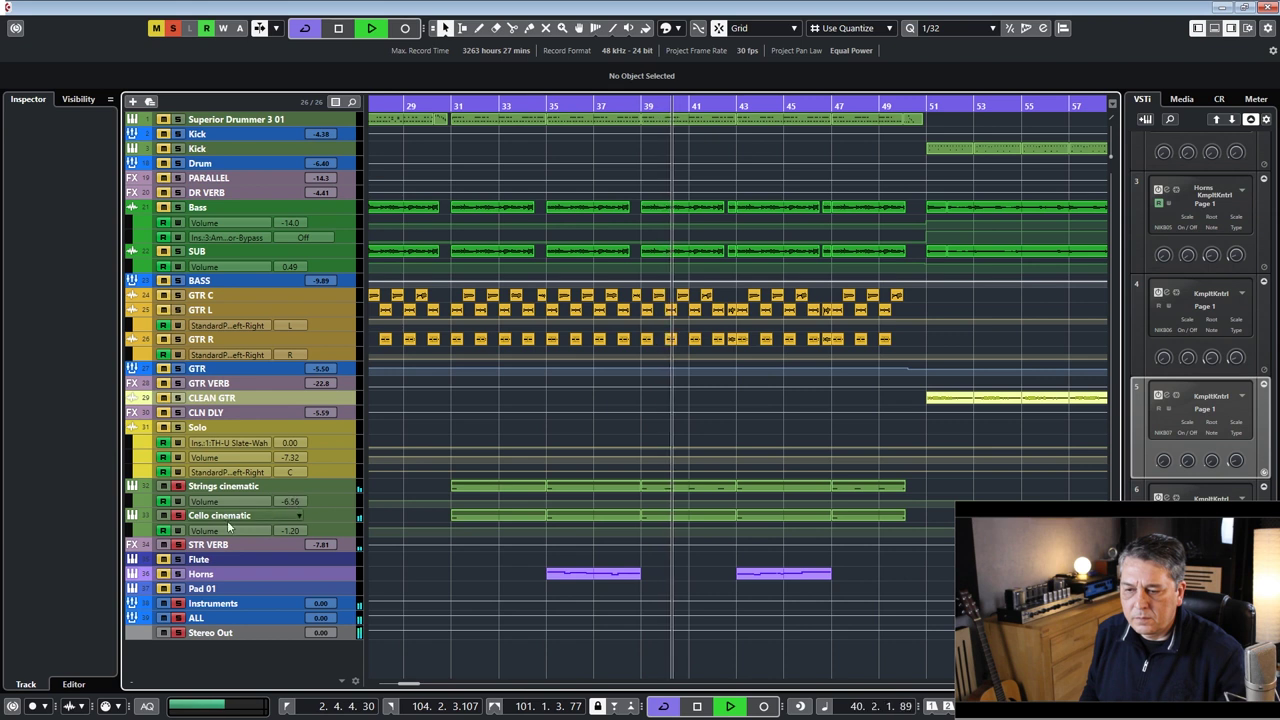
click(180, 578)
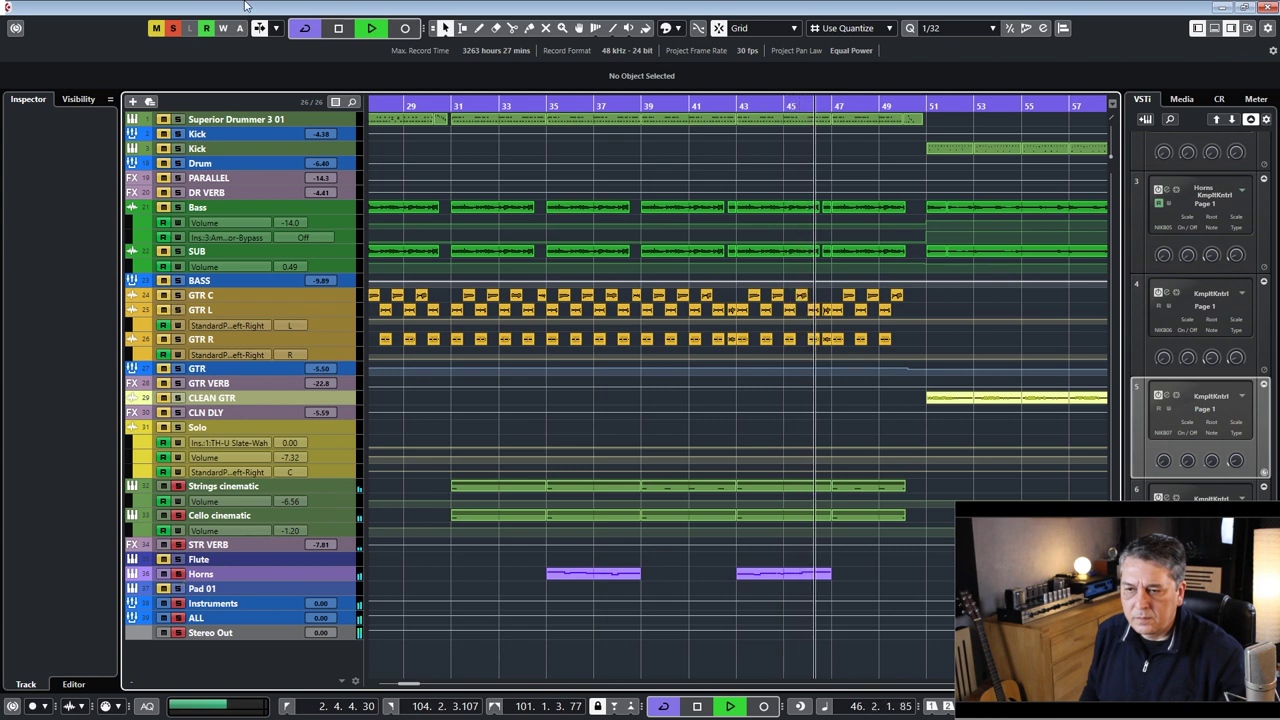
click(171, 29)
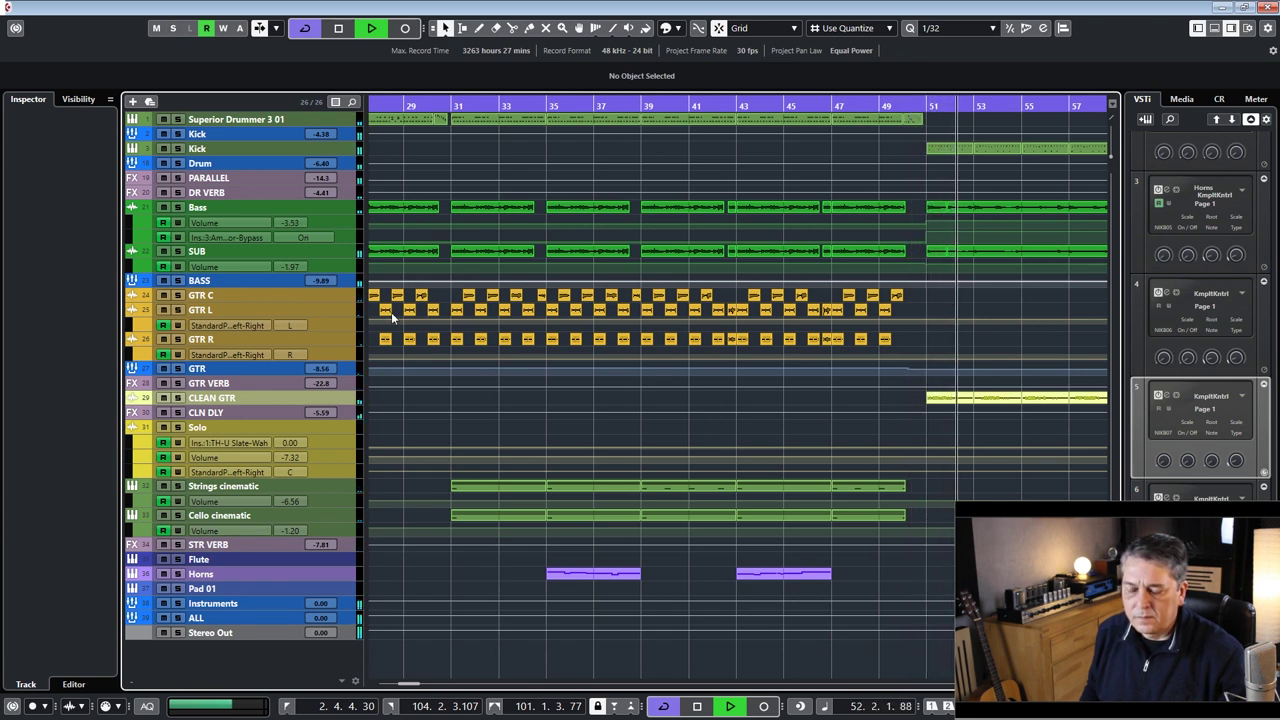
- Solo and unsolo the CLEAN GTR track and the Drum group in turn while the clean section plays
click(178, 398)
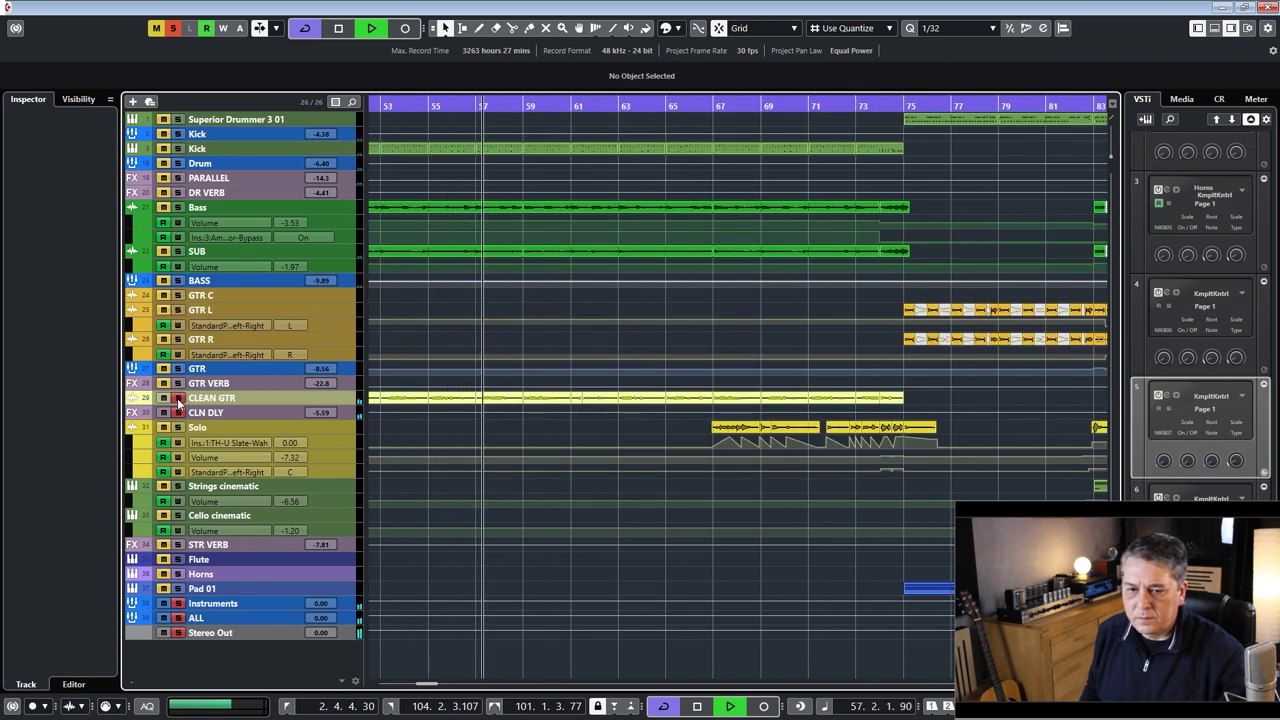
click(178, 398)
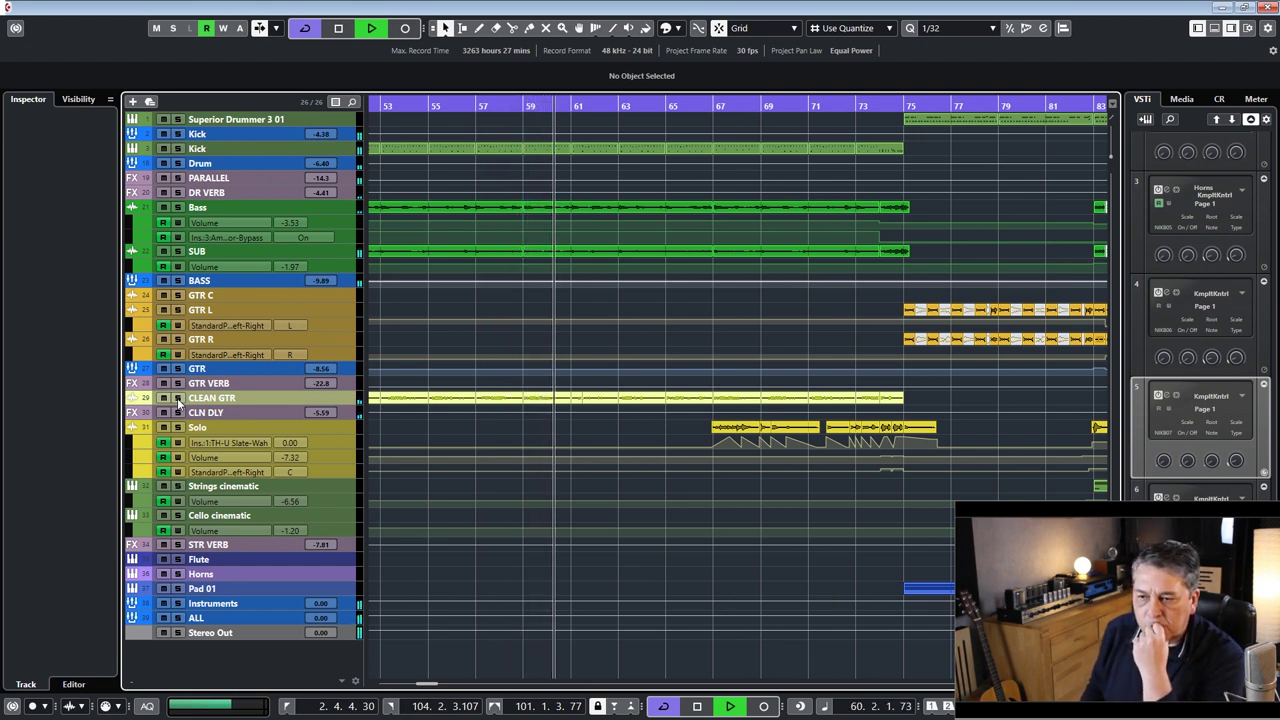
click(178, 163)
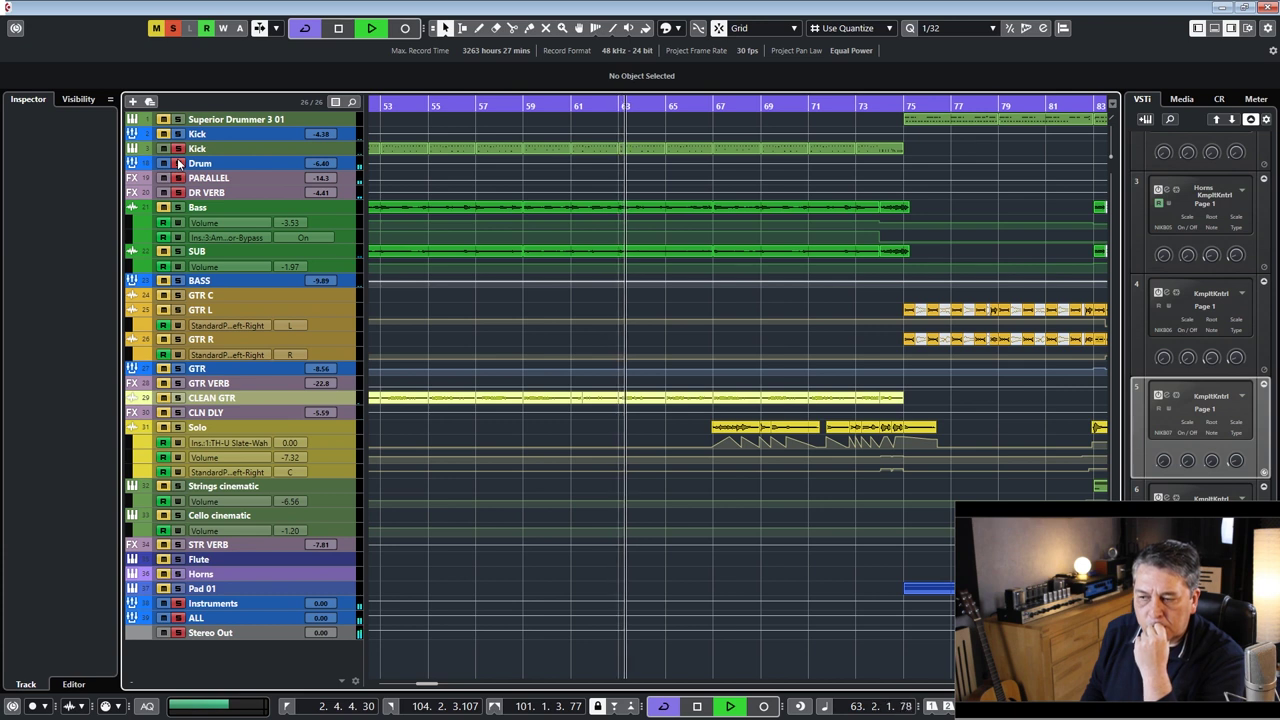
click(177, 164)
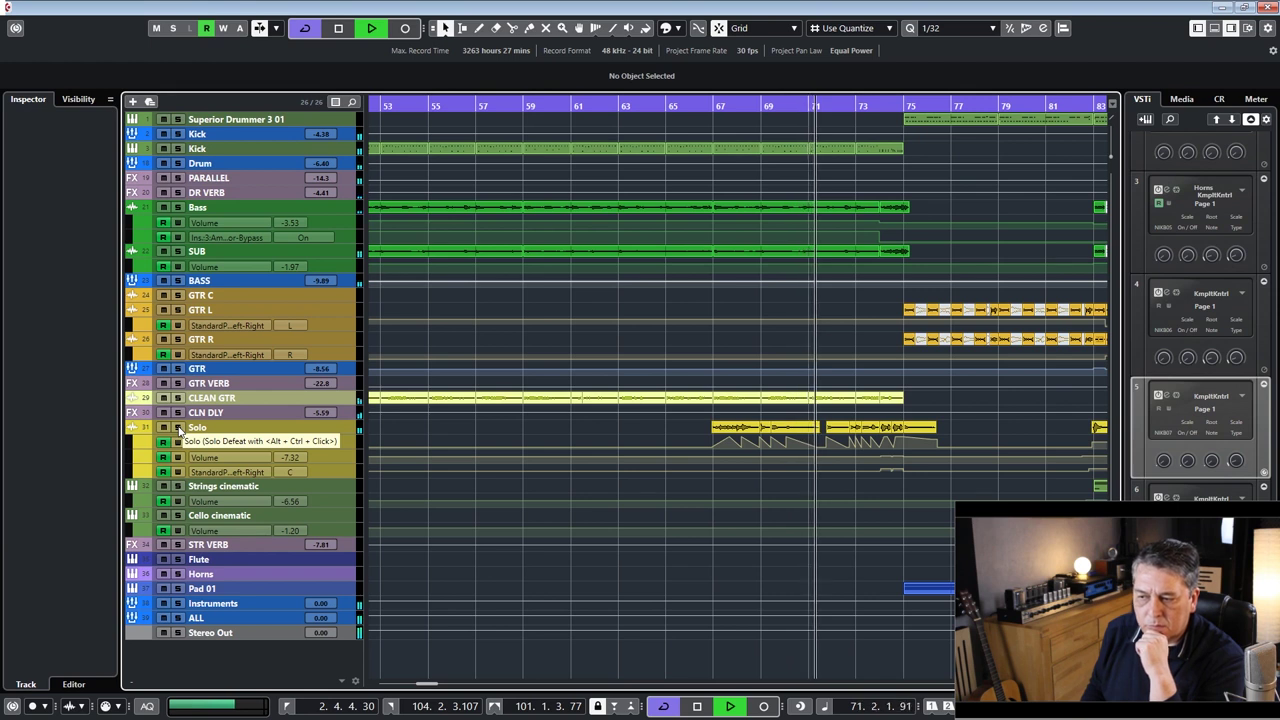
- Solo and unsolo the Solo guitar, Pad 01 and GTR group in turn to compare each with the full mix
click(178, 428)
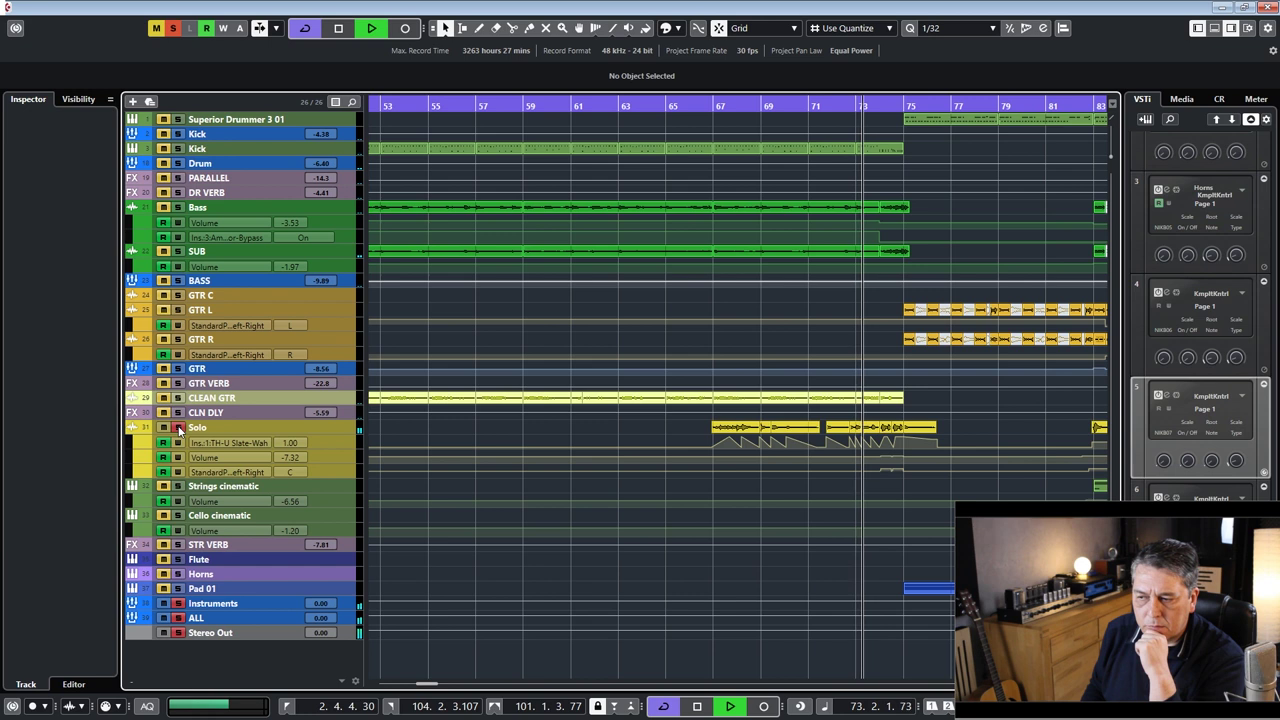
click(178, 428)
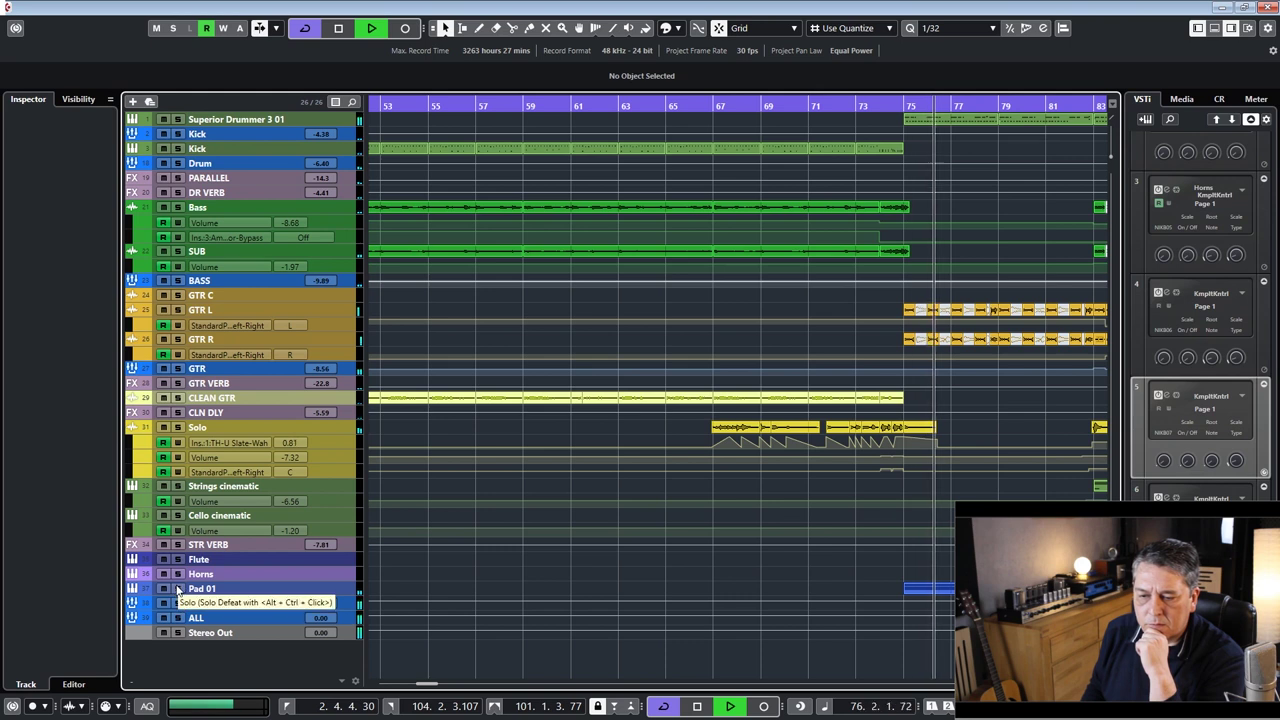
click(178, 589)
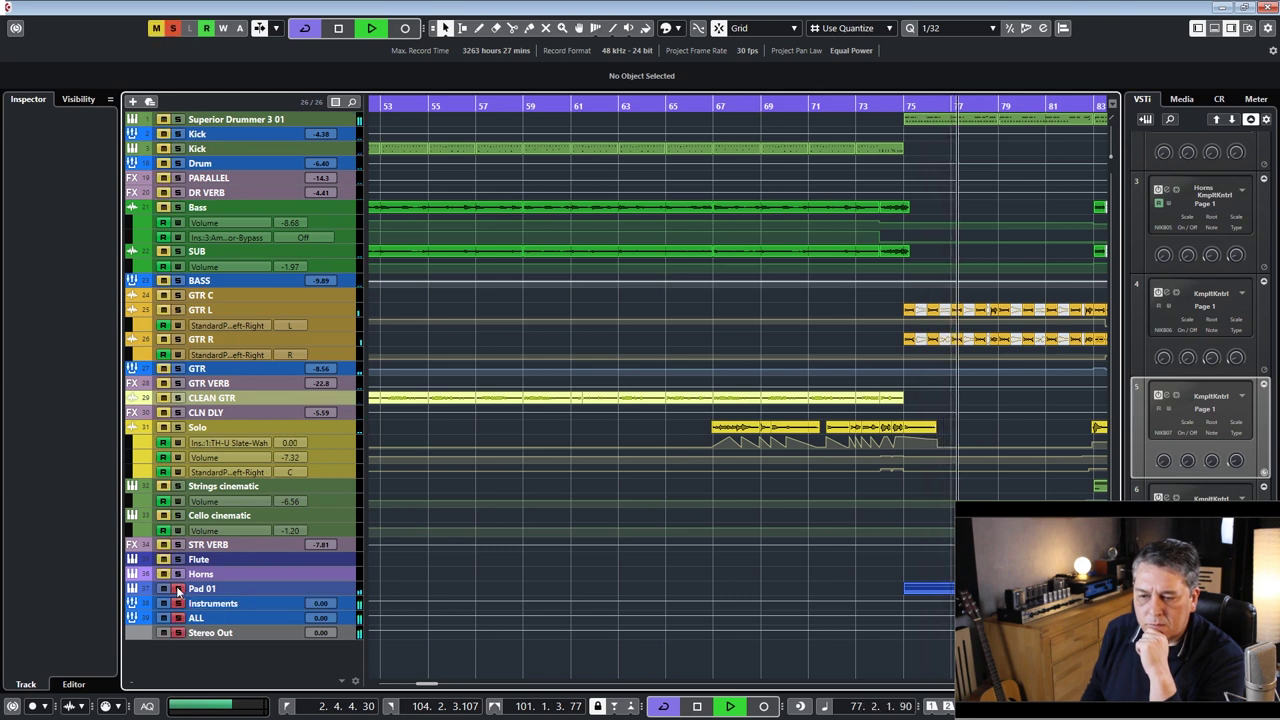
click(178, 589)
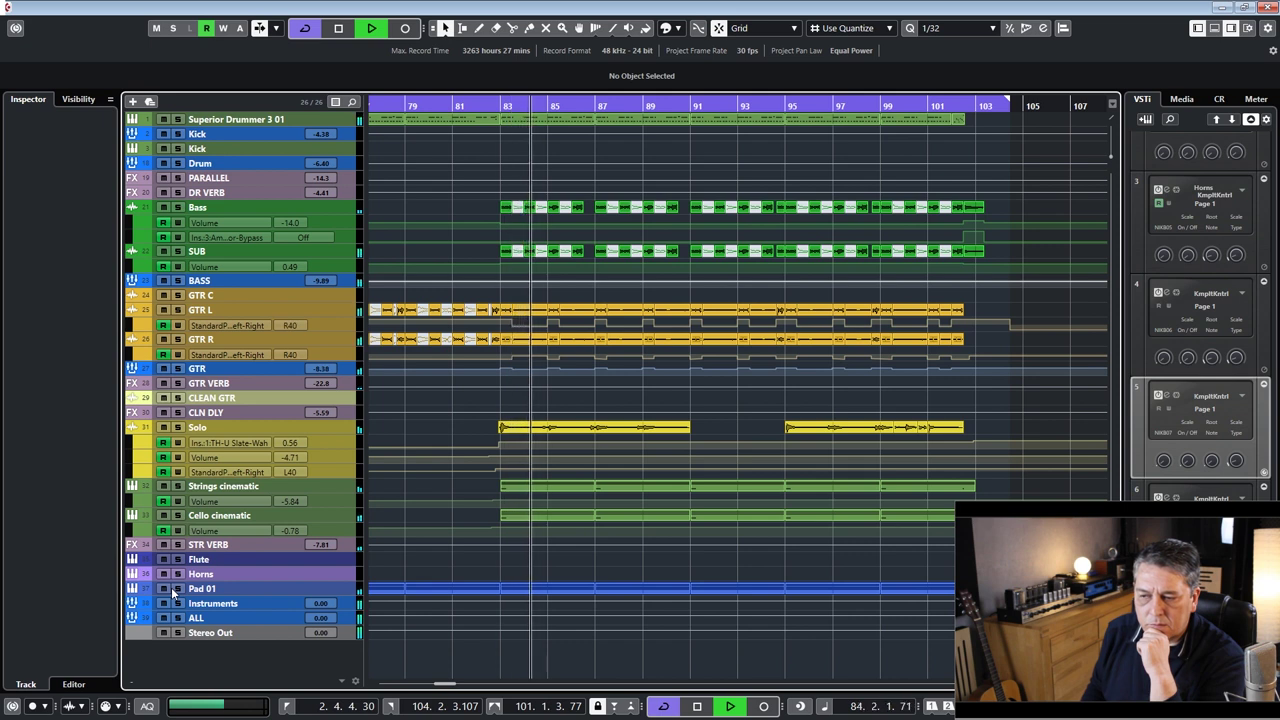
click(178, 369)
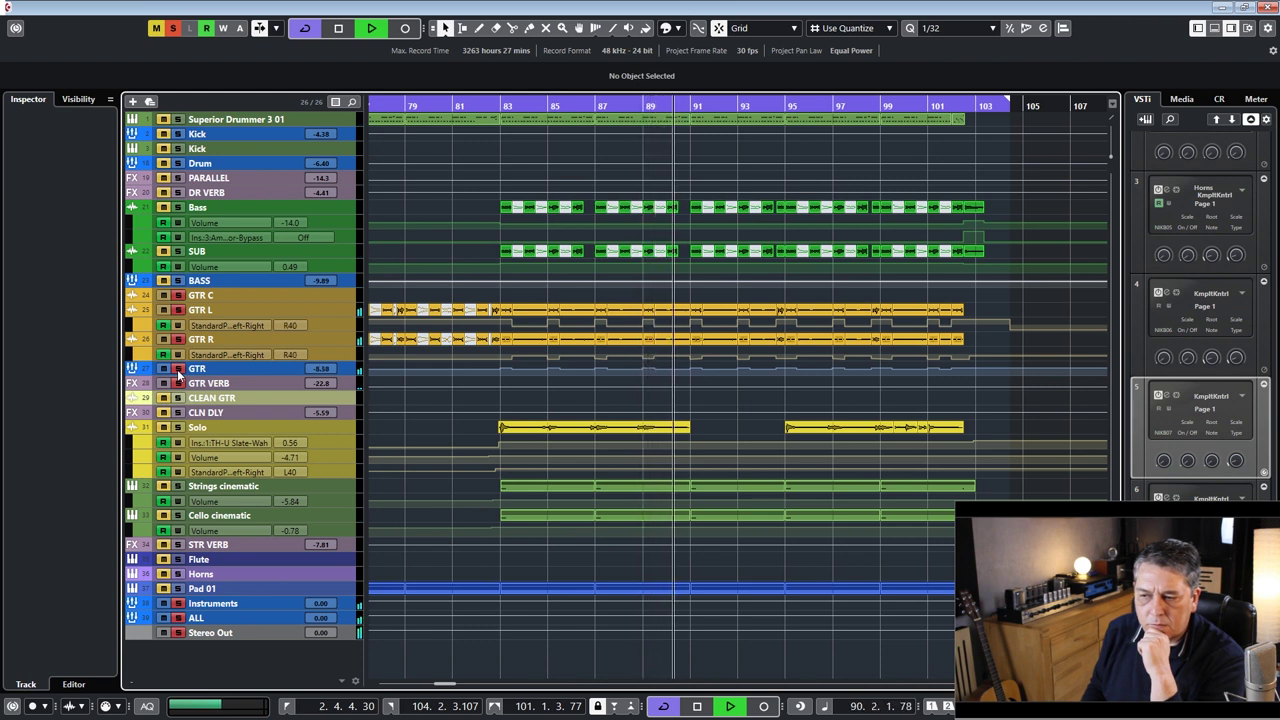
click(179, 370)
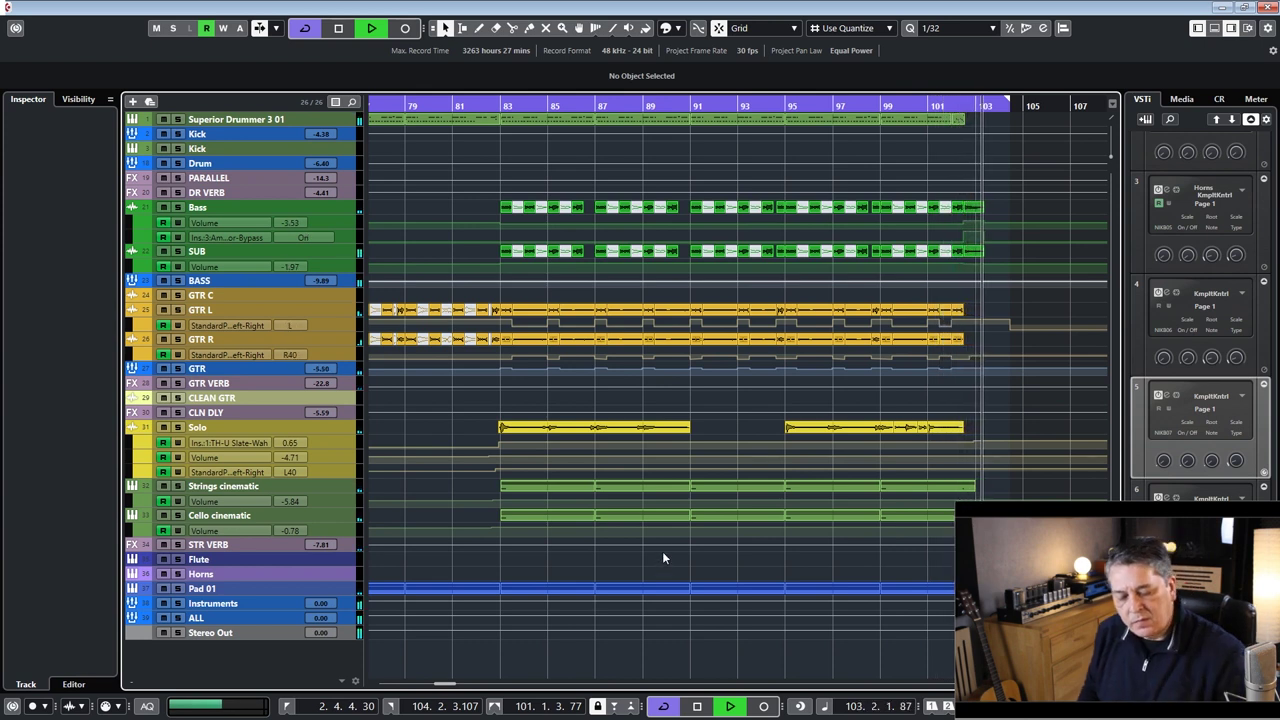
- Stop playback, place the cursor at bar 41, and show the MixConsole with the ALL channel selected
key(space)
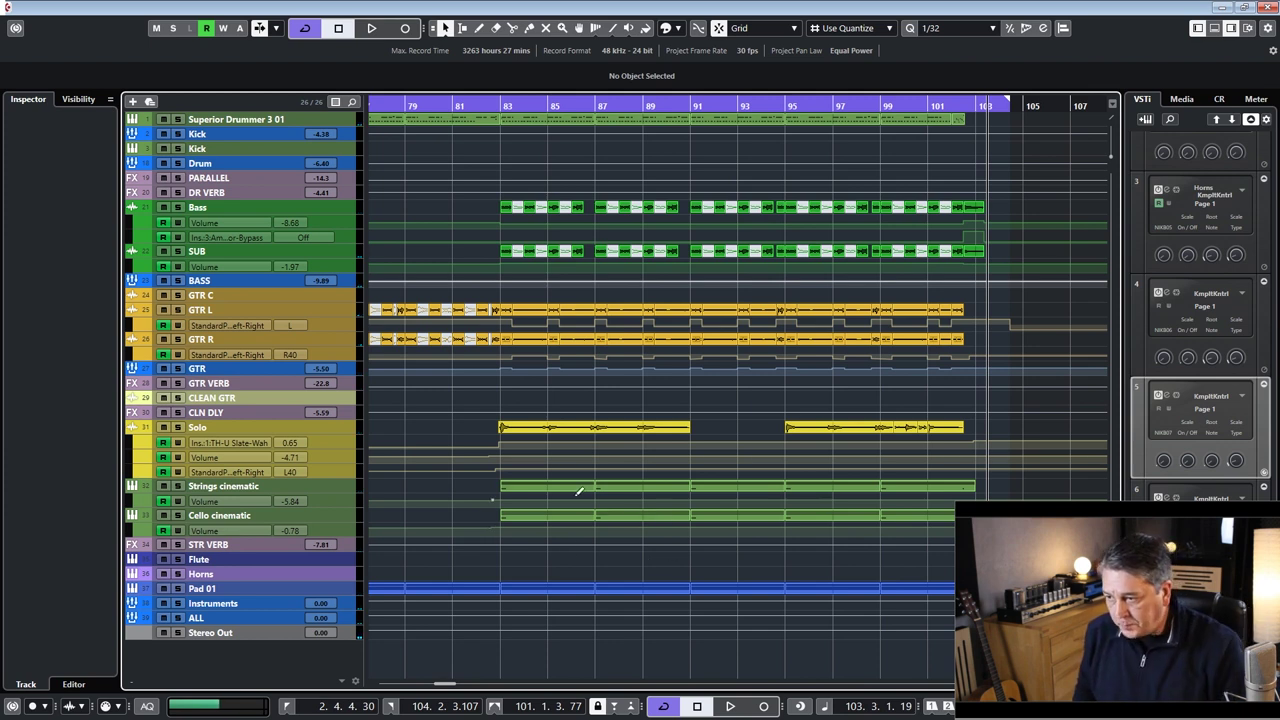
drag(390, 103, 349, 102)
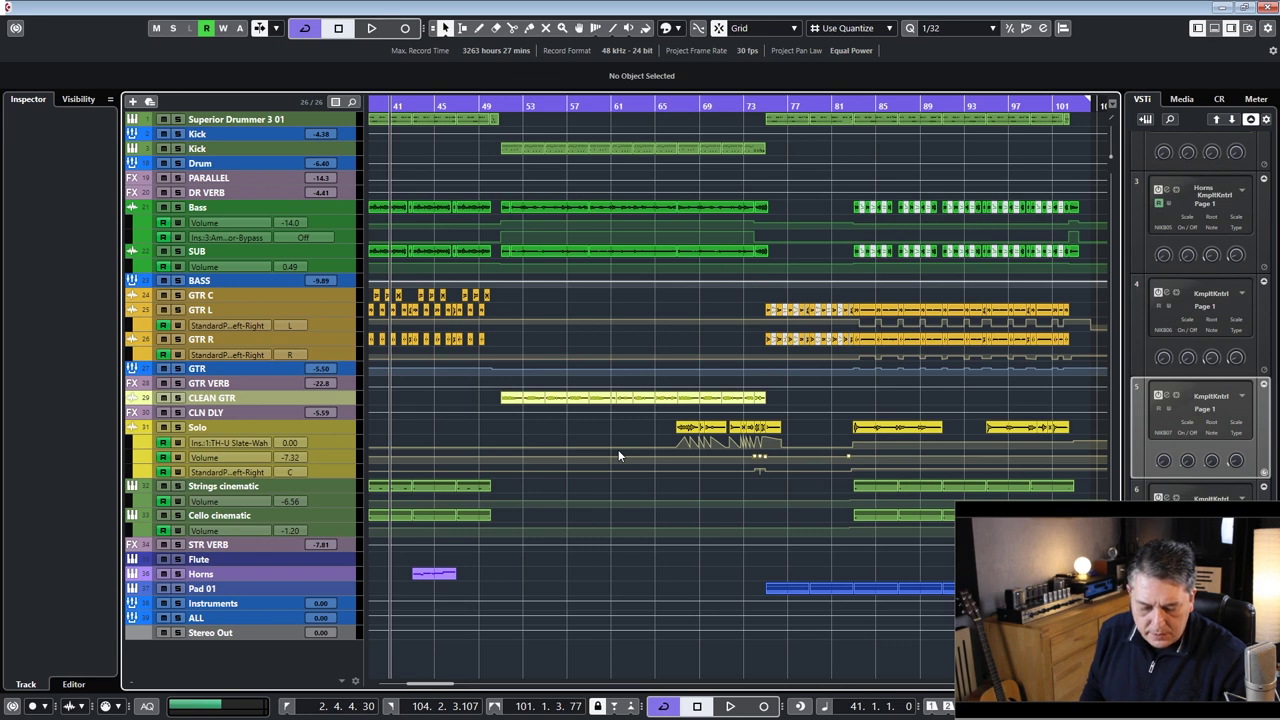
key(F3)
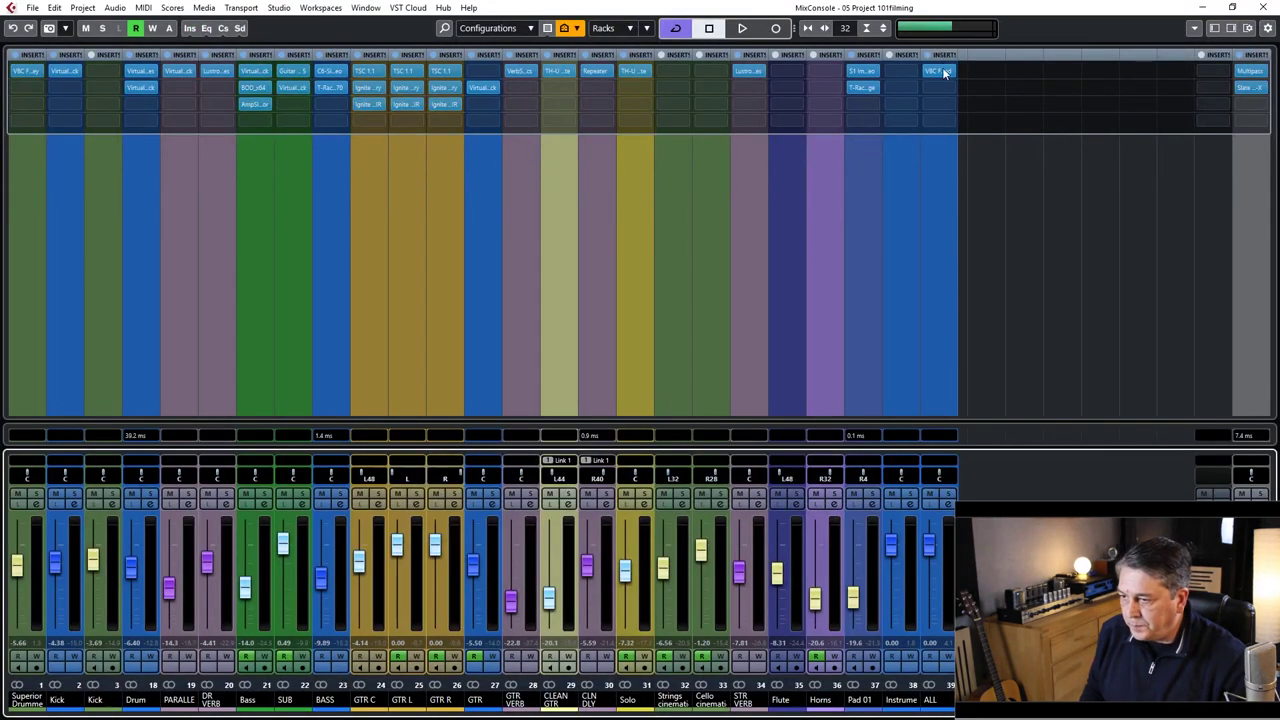
click(930, 701)
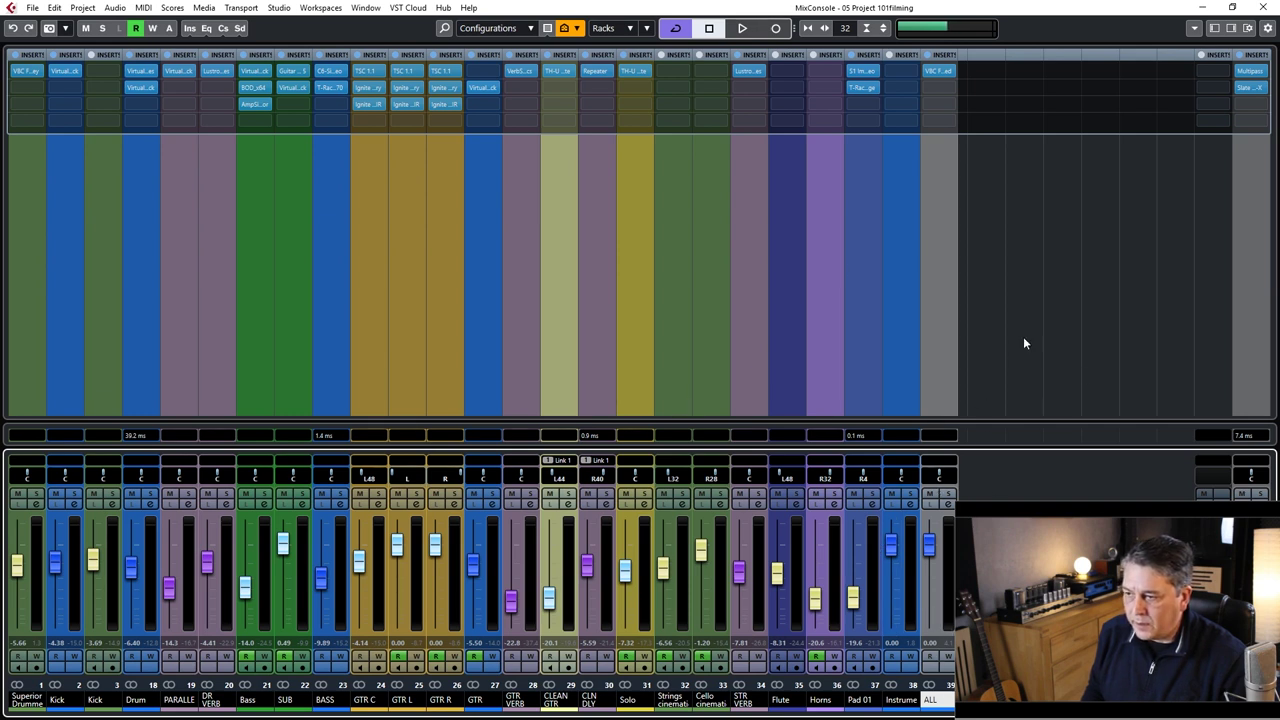
- Open the VBC FG-Red compressor inserted on the ALL channel and move its window clear of the insert slots
click(940, 71)
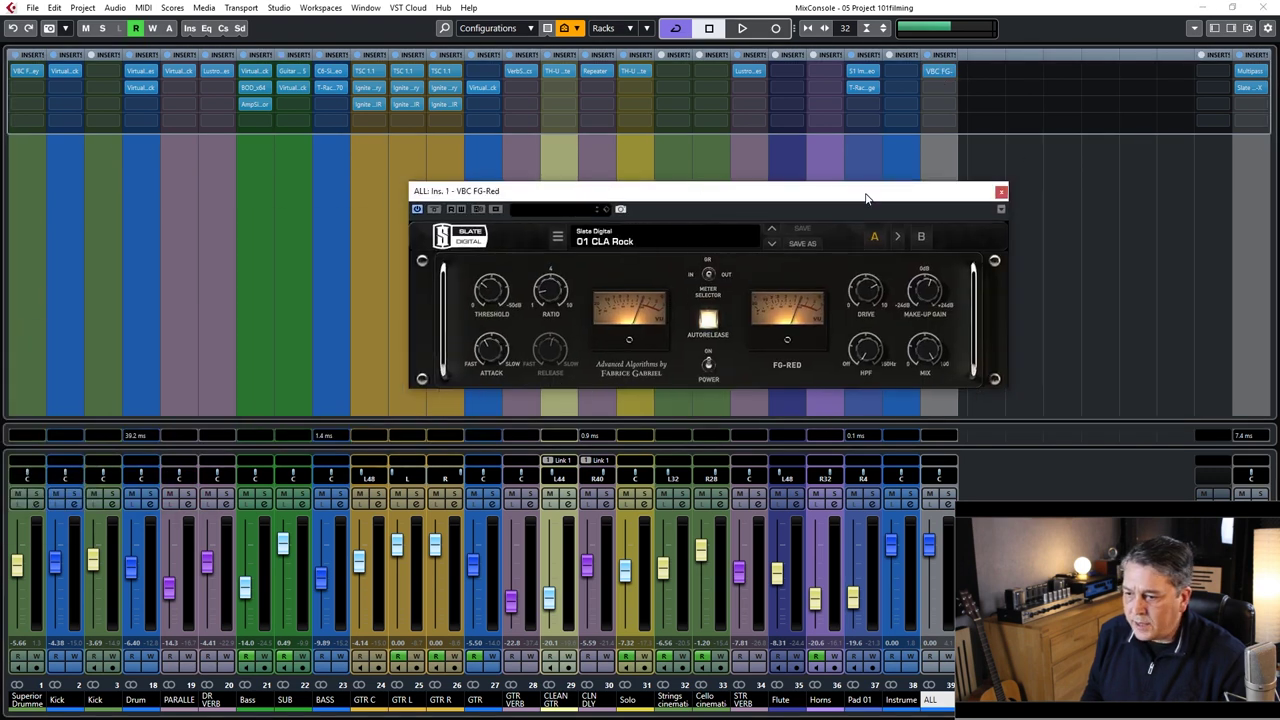
drag(587, 207, 588, 165)
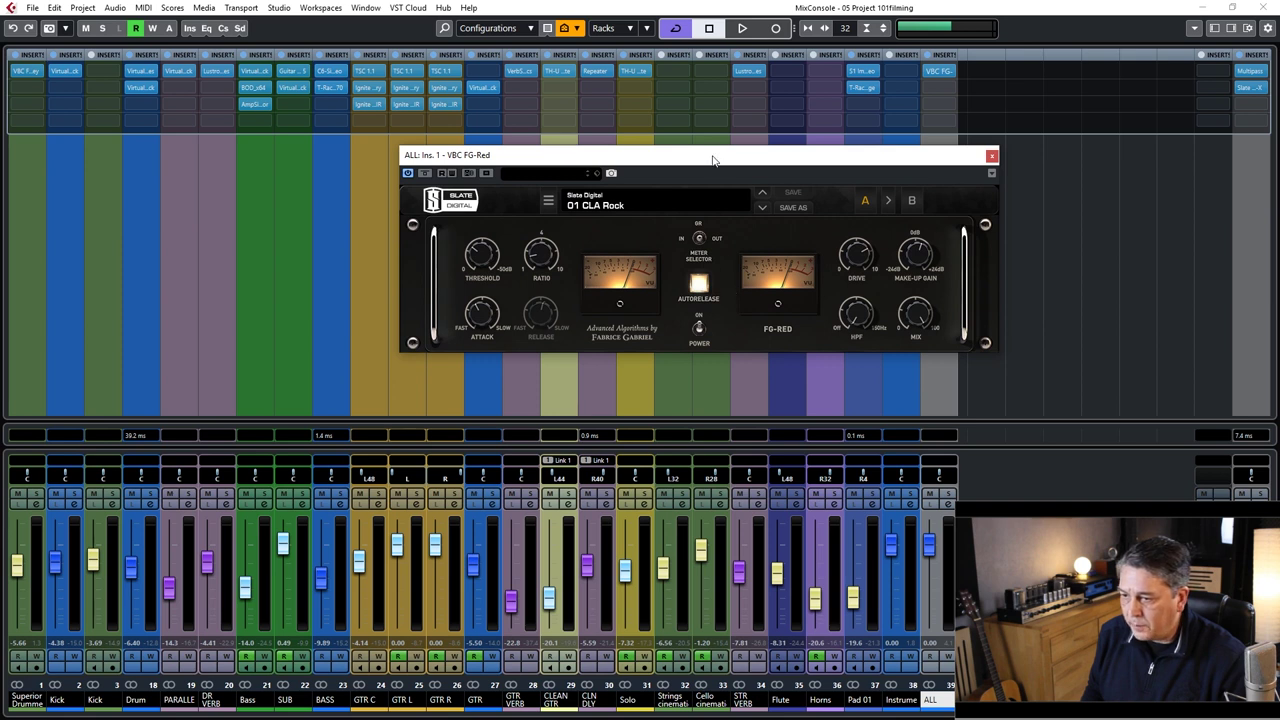
drag(713, 160, 713, 187)
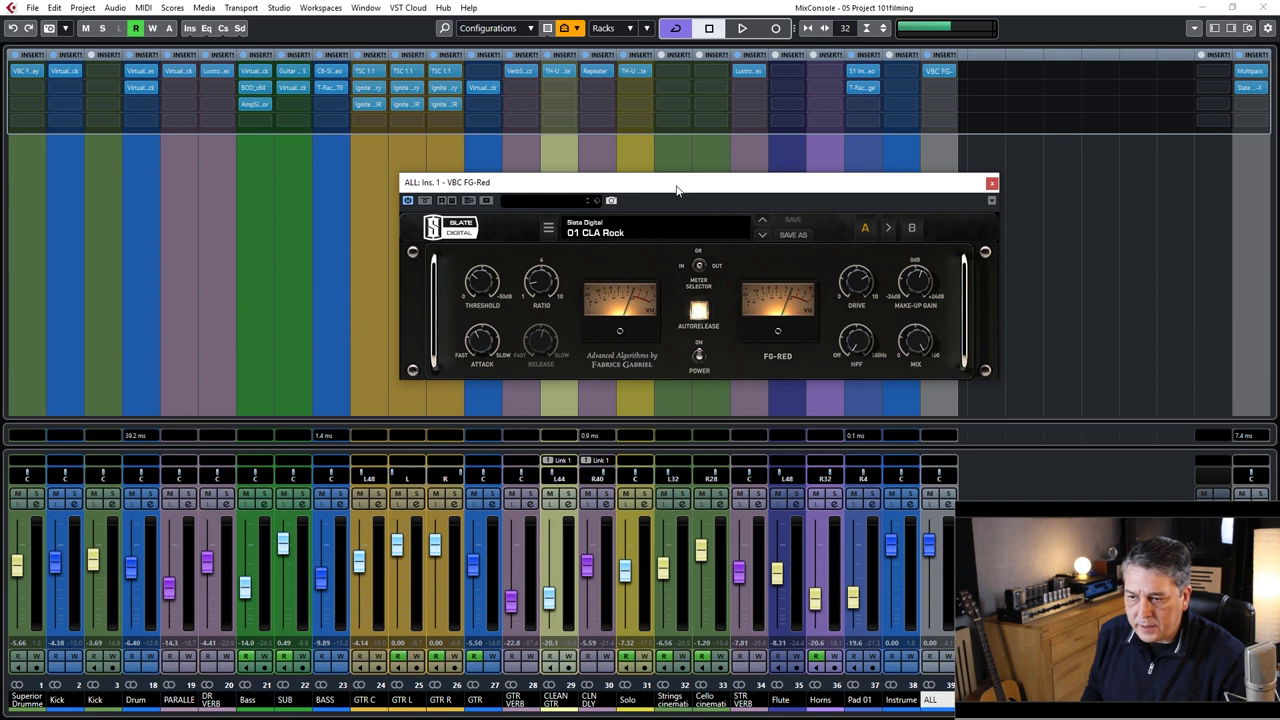
drag(676, 190, 634, 206)
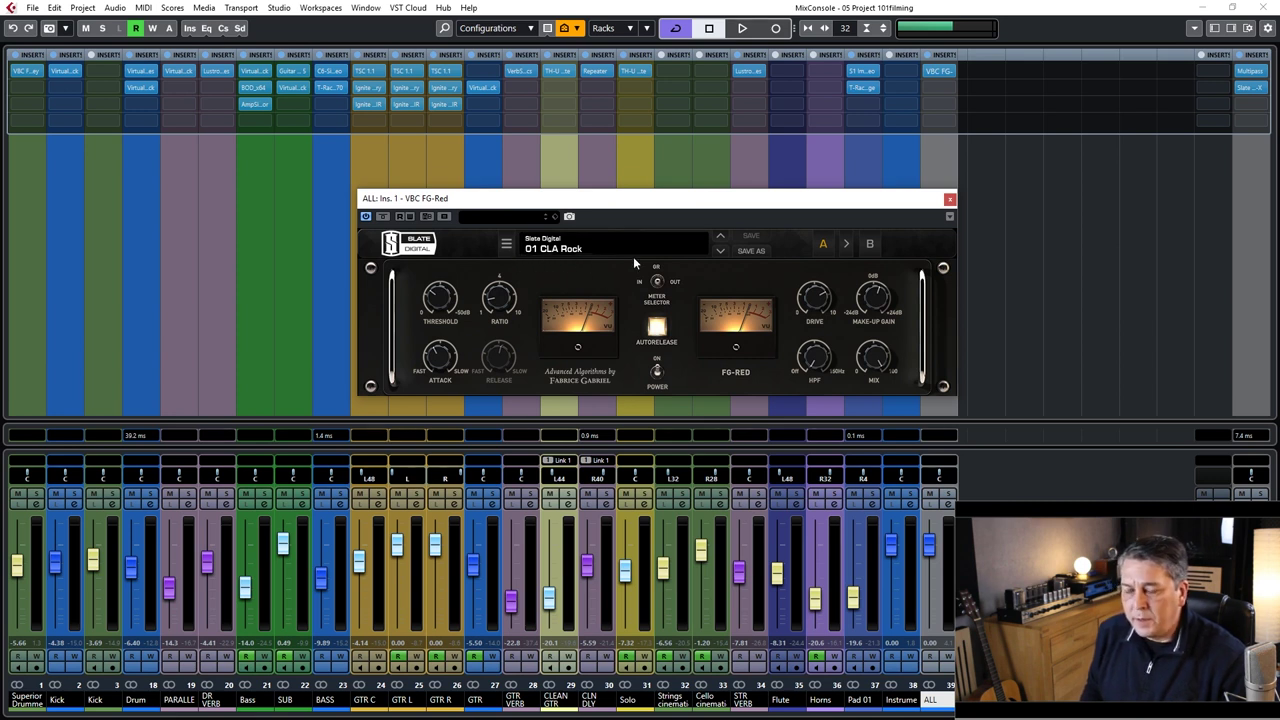
- Examine the VBC FG-Red factory presets, keep 01 CLA Rock, and close the compressor window
click(548, 251)
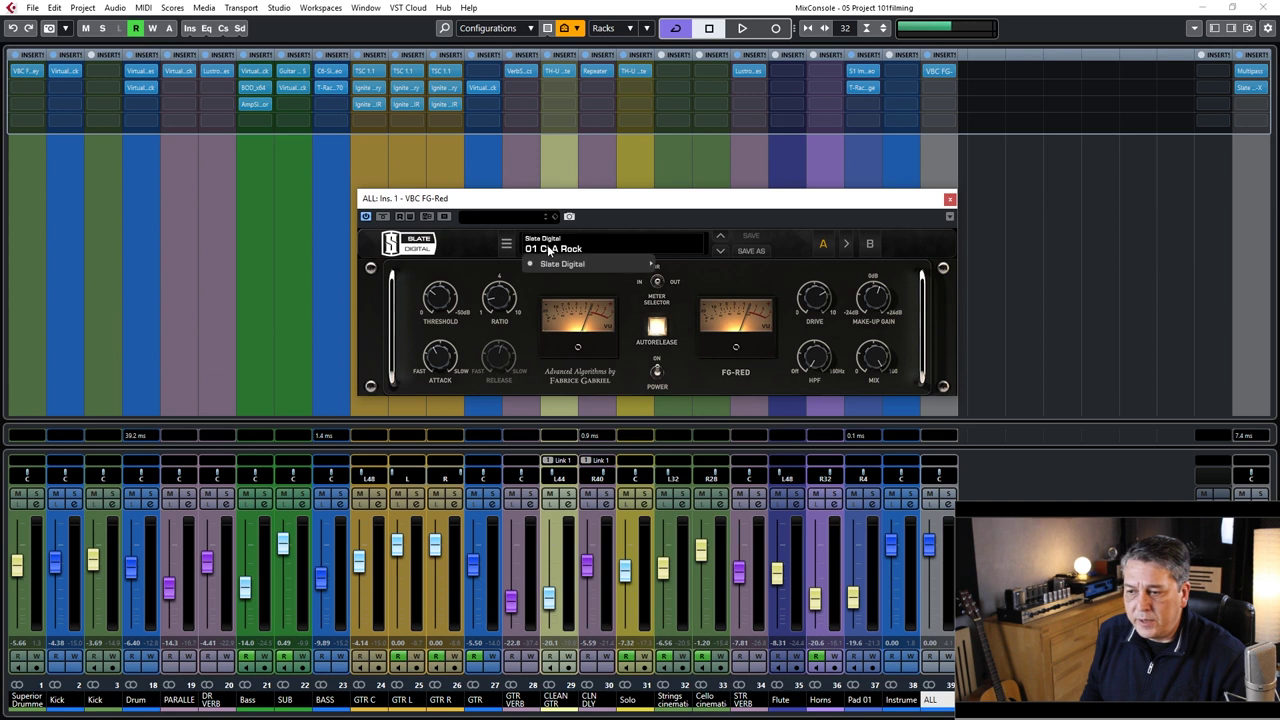
mouse_move(565, 262)
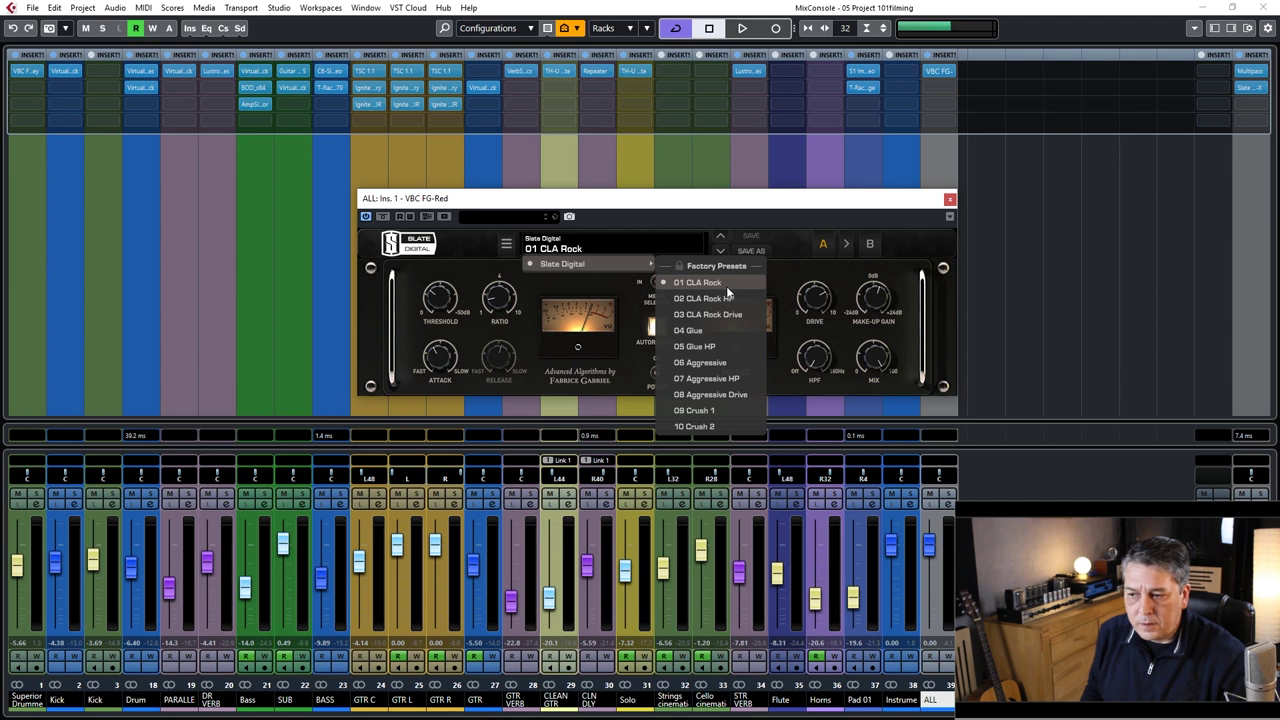
click(774, 205)
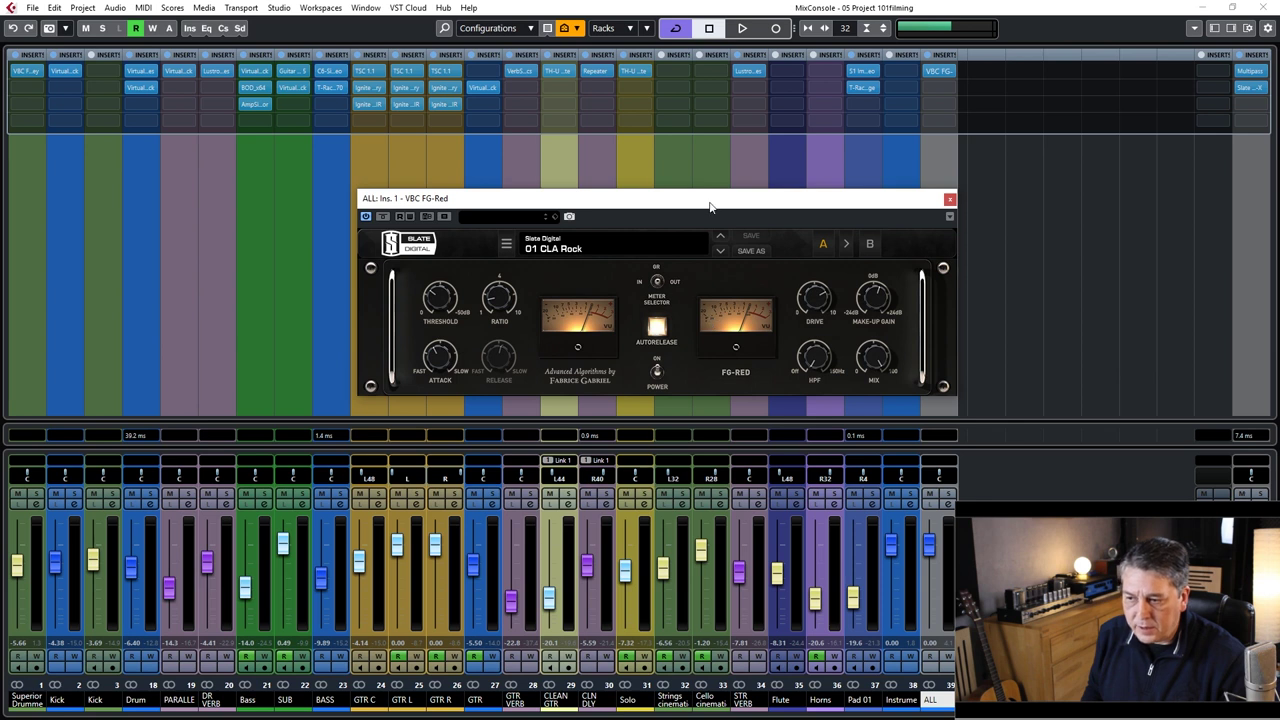
drag(710, 206, 678, 177)
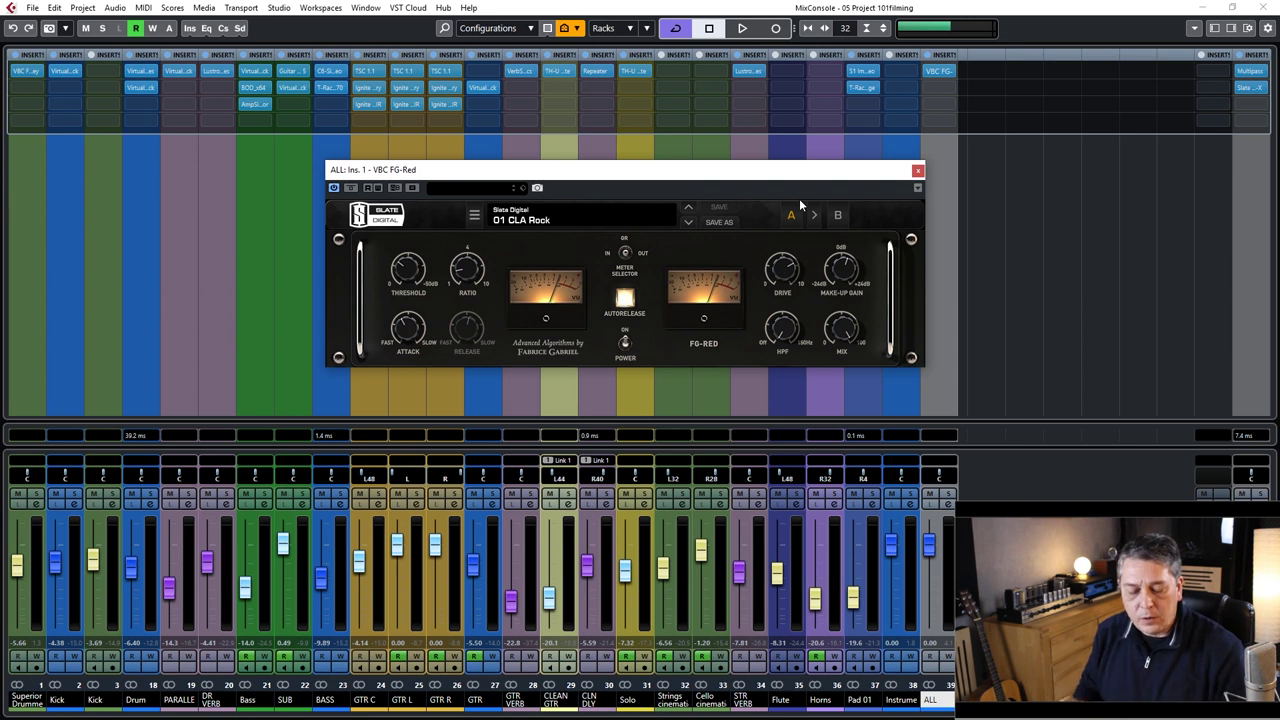
click(918, 171)
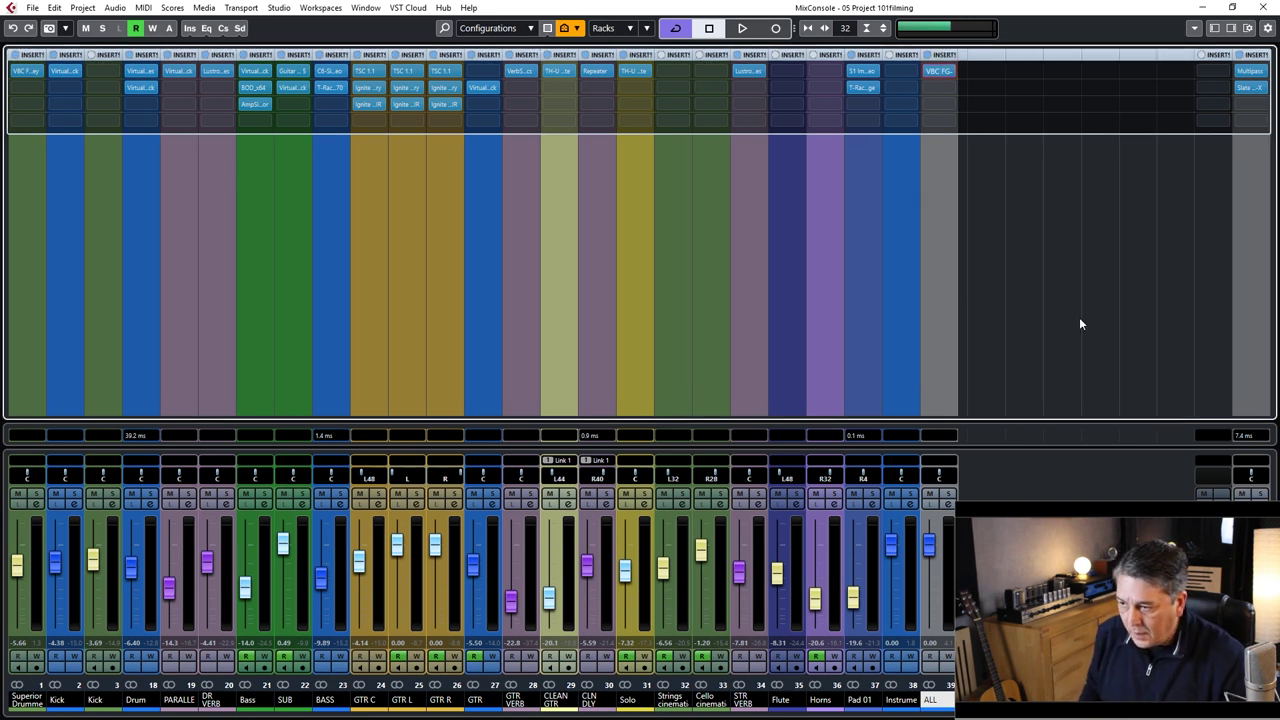
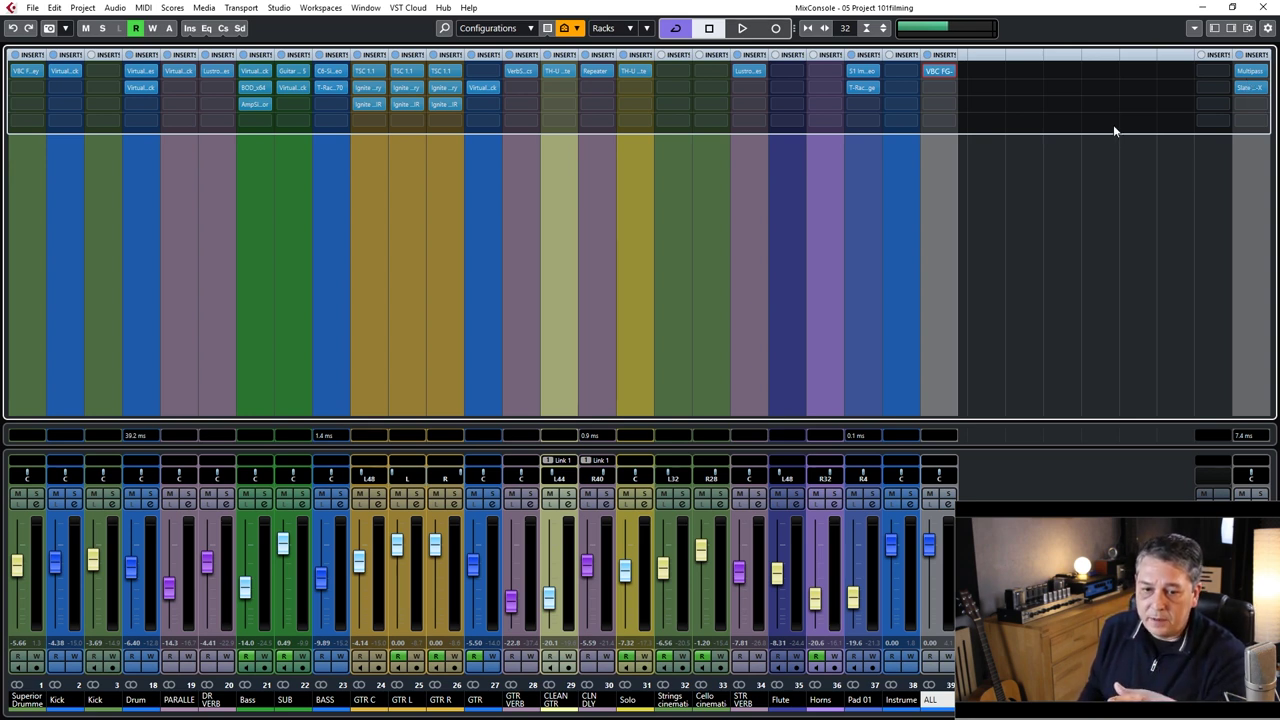
- Open the Multipass insert on the Stereo Out channel, examine its Plastic Distortion settings, and close it
mouse_move(1255, 74)
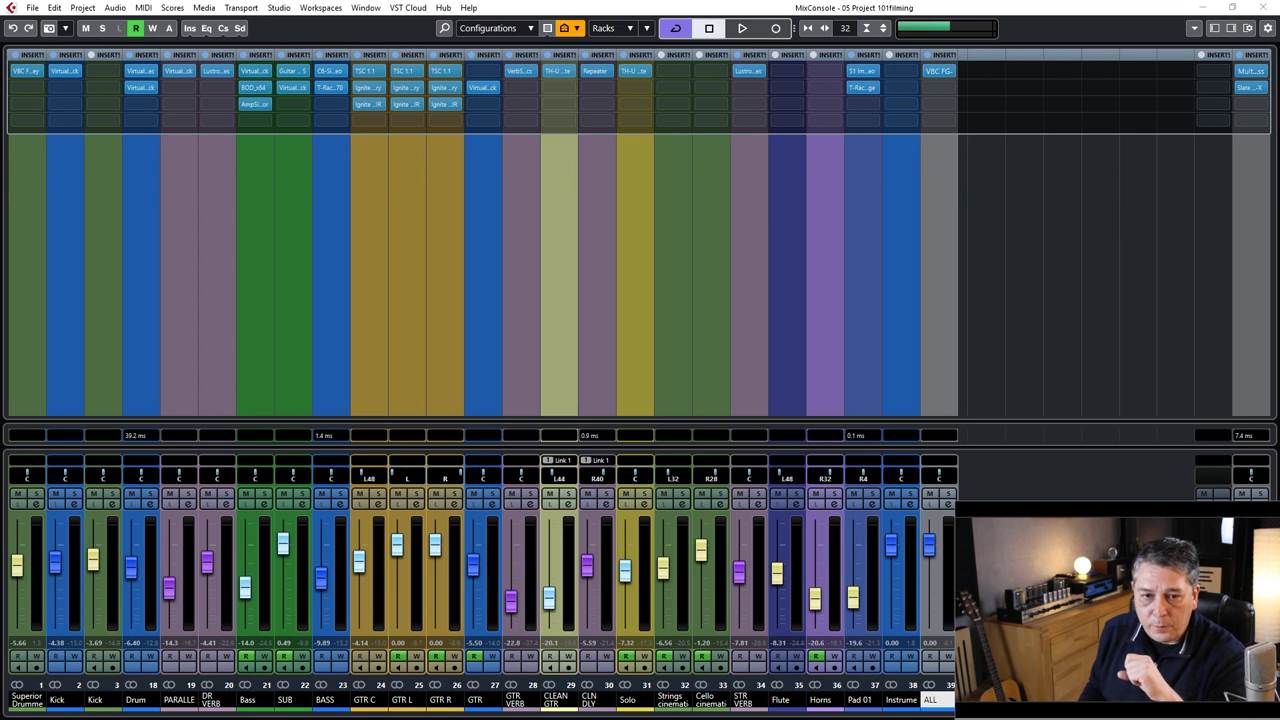
click(1250, 70)
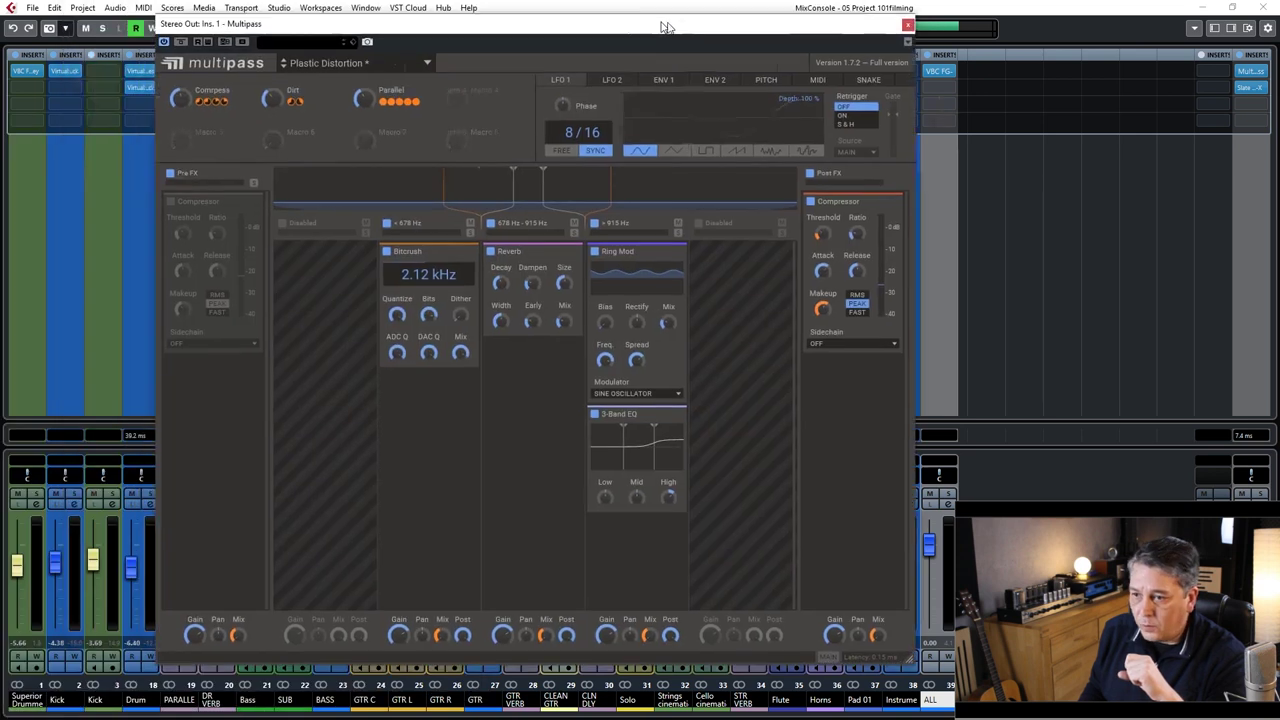
drag(663, 23, 736, 27)
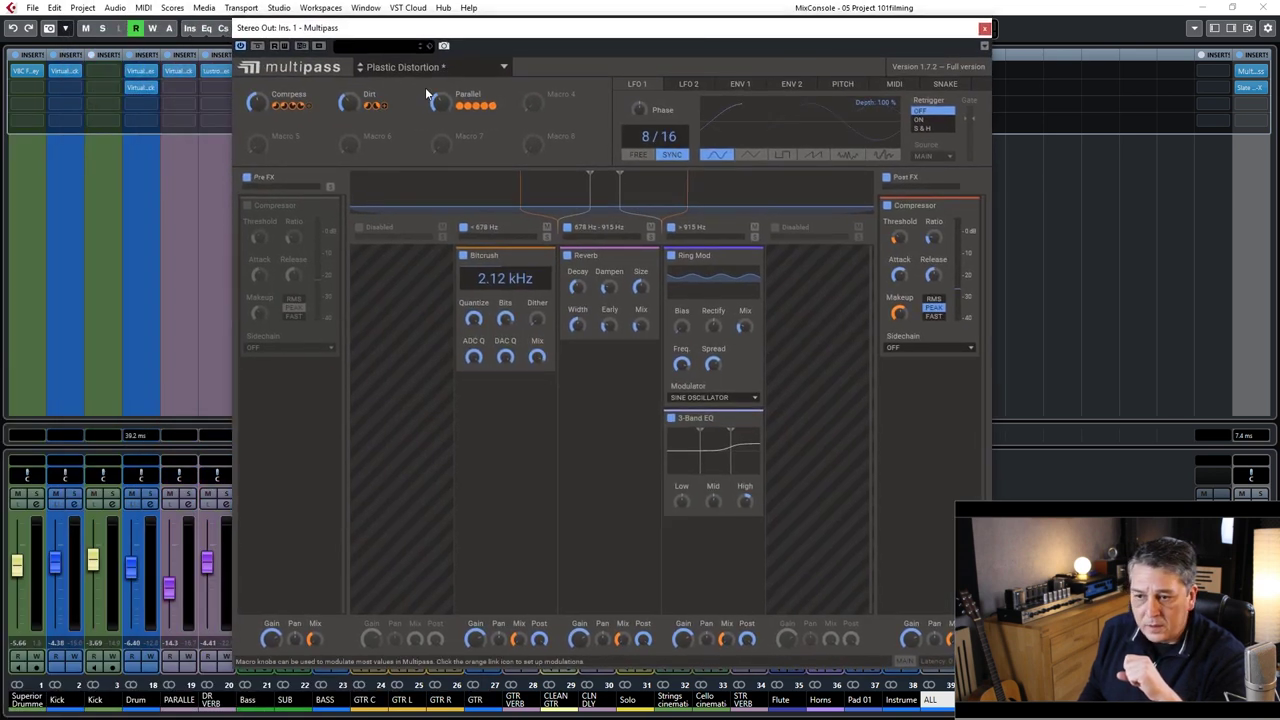
drag(584, 27, 585, 44)
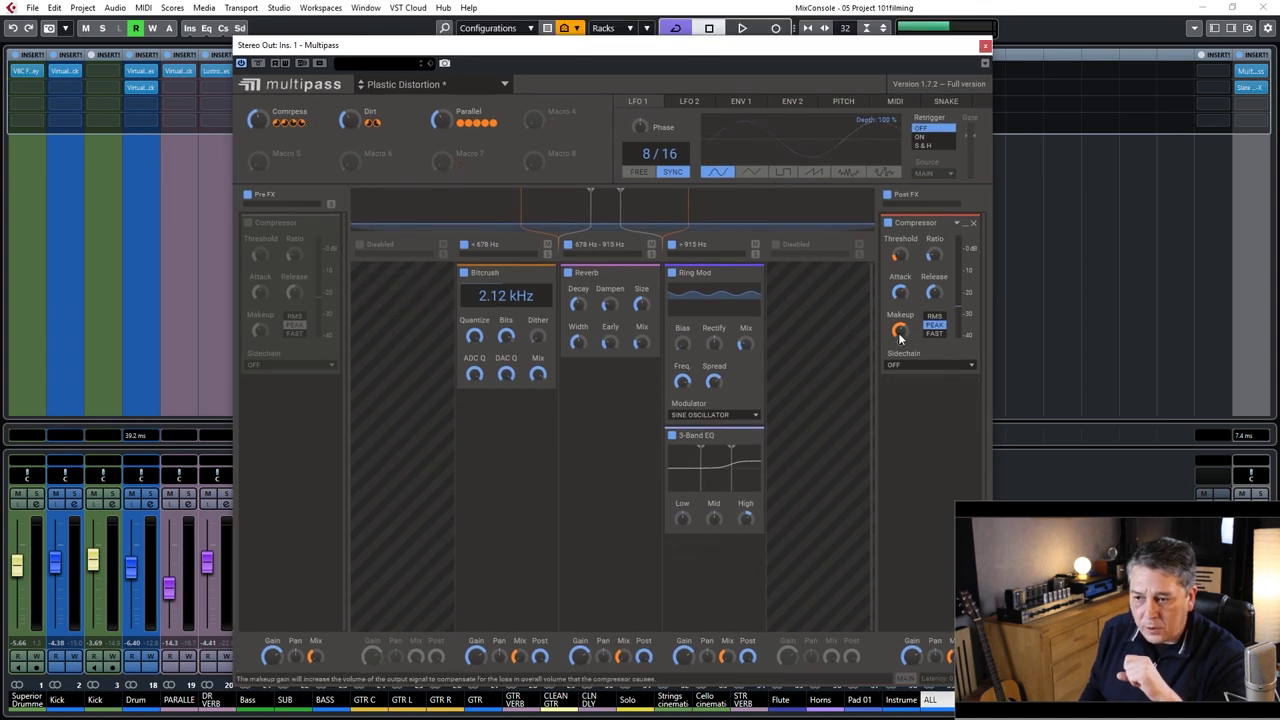
drag(515, 55, 563, 47)
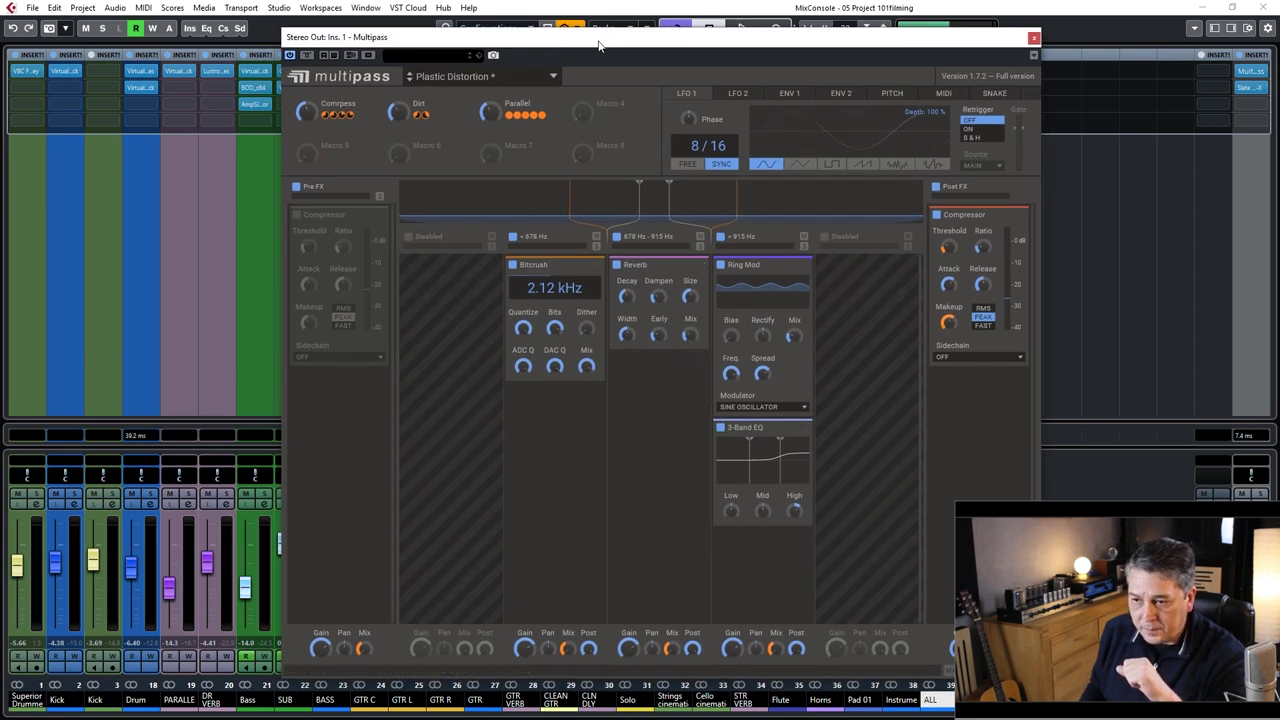
drag(590, 42, 562, 45)
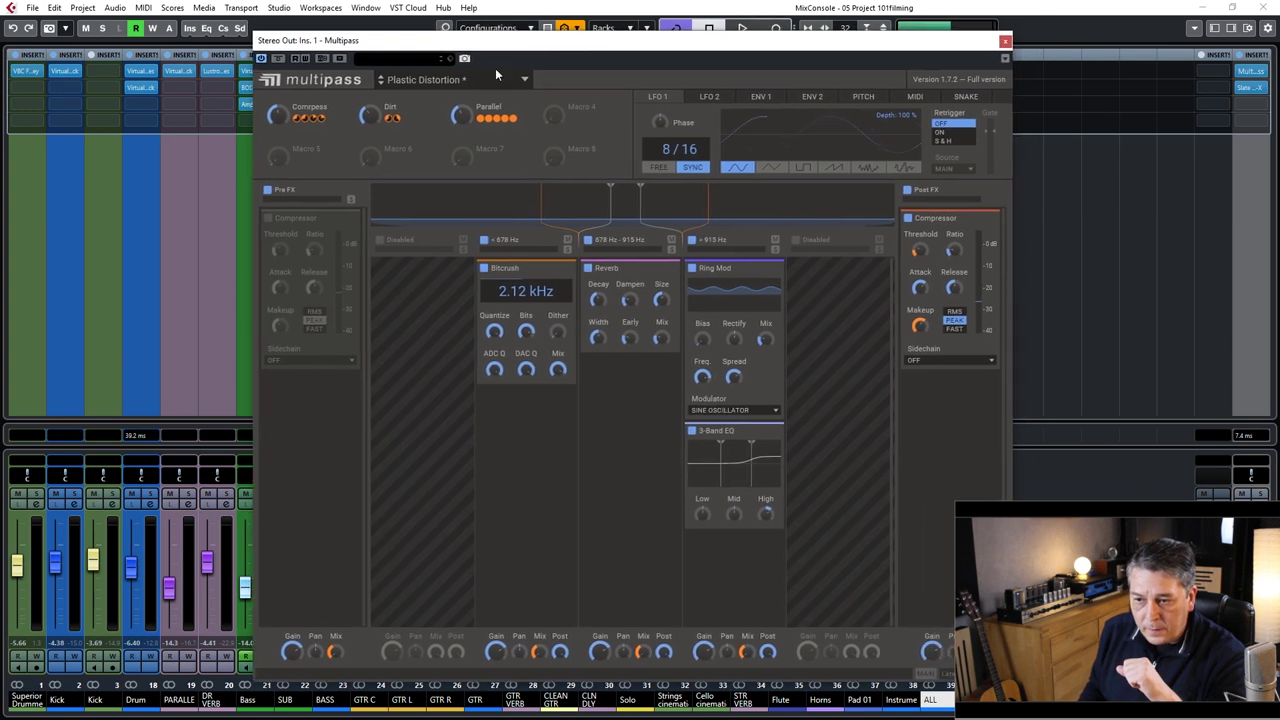
click(1252, 72)
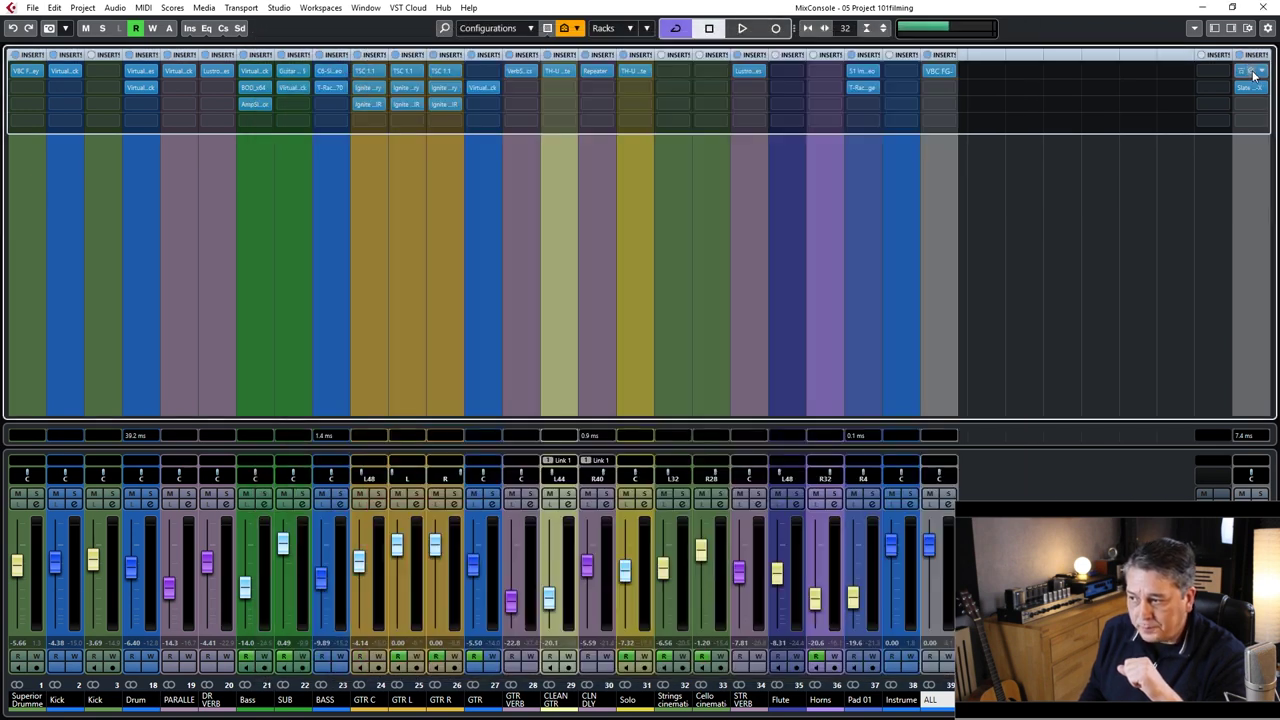
- Open Multipass on the Stereo Out channel, examine the kHs plugins in its insert plugin list, and close the list keeping Multipass
click(1252, 72)
click(1248, 71)
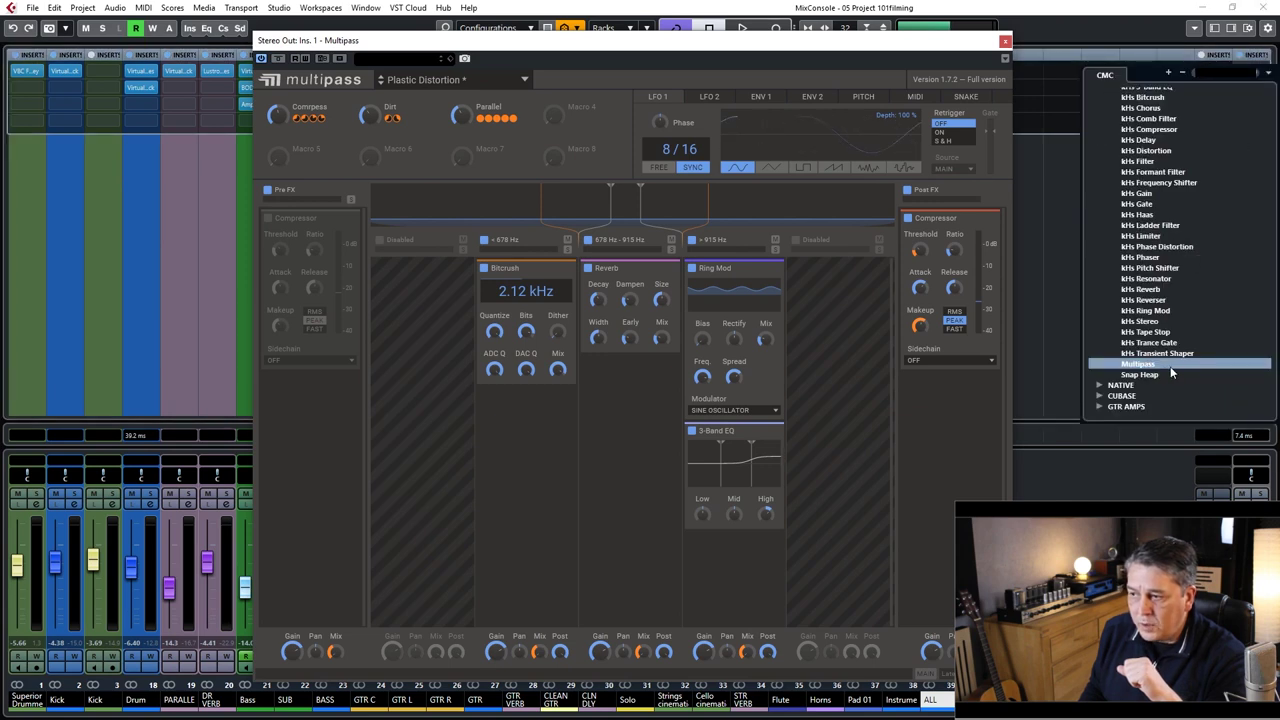
scroll(1170, 366, up, 2)
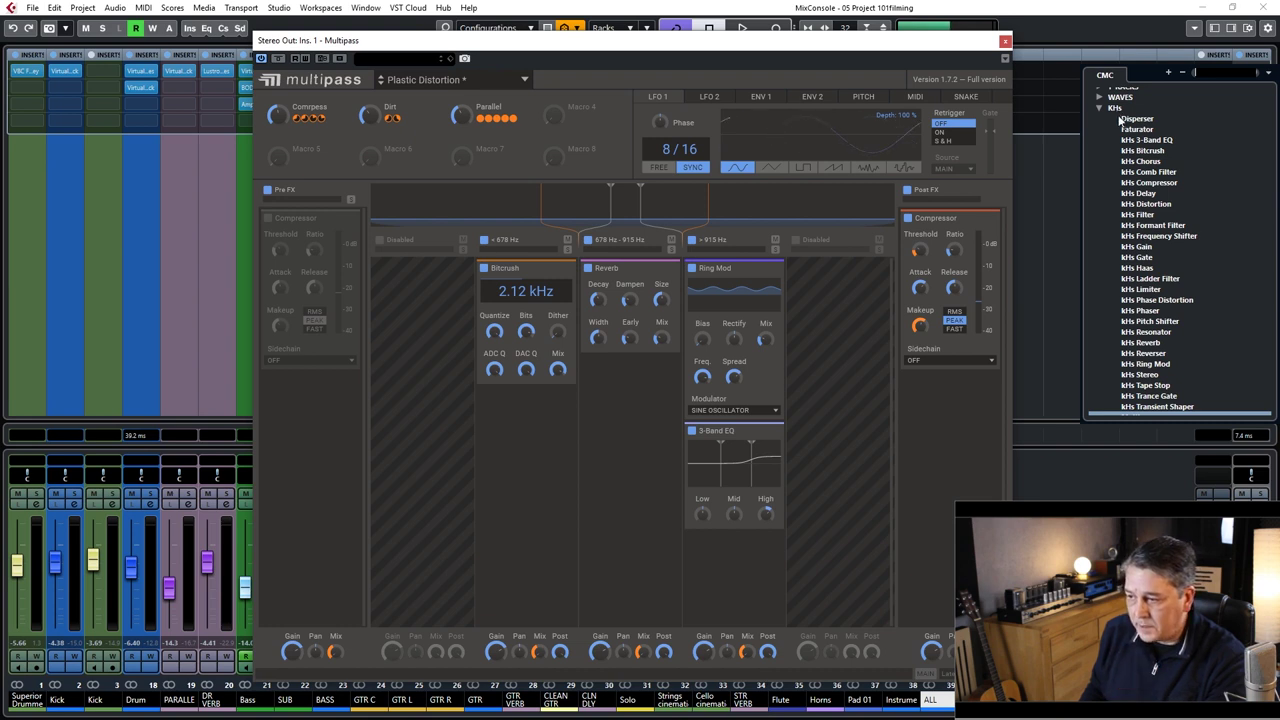
scroll(1155, 236, down, 1)
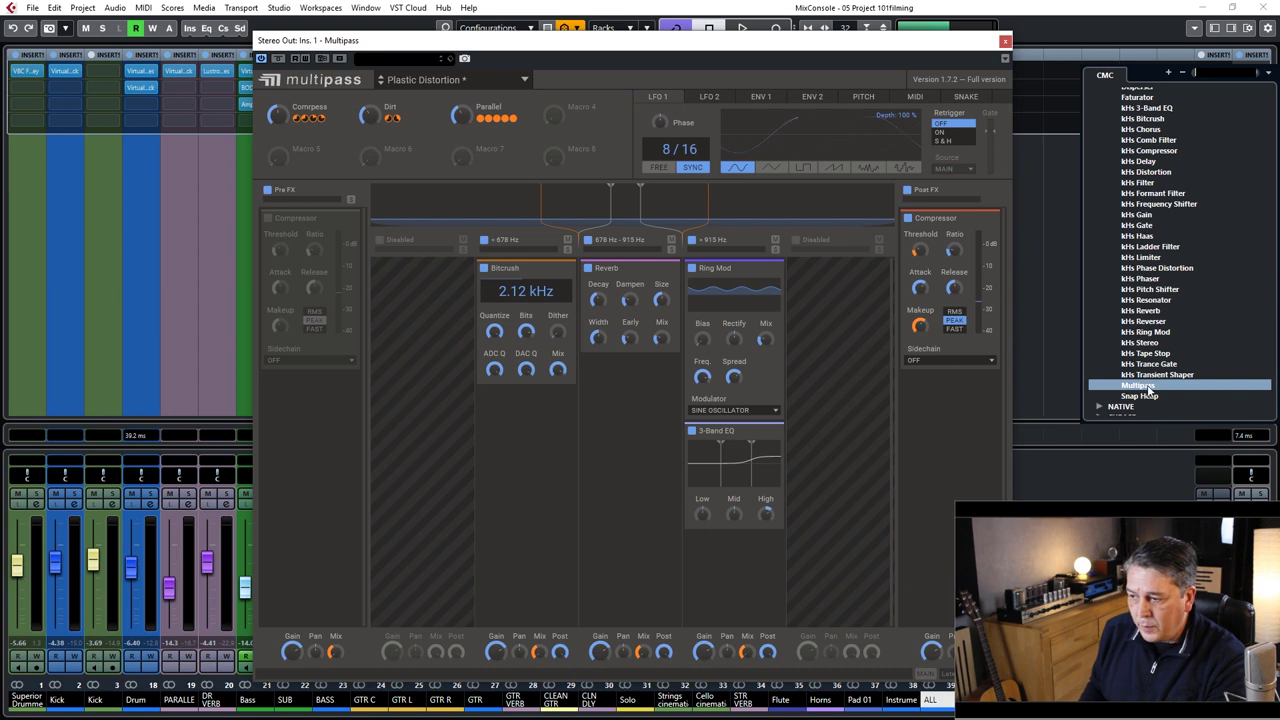
click(684, 57)
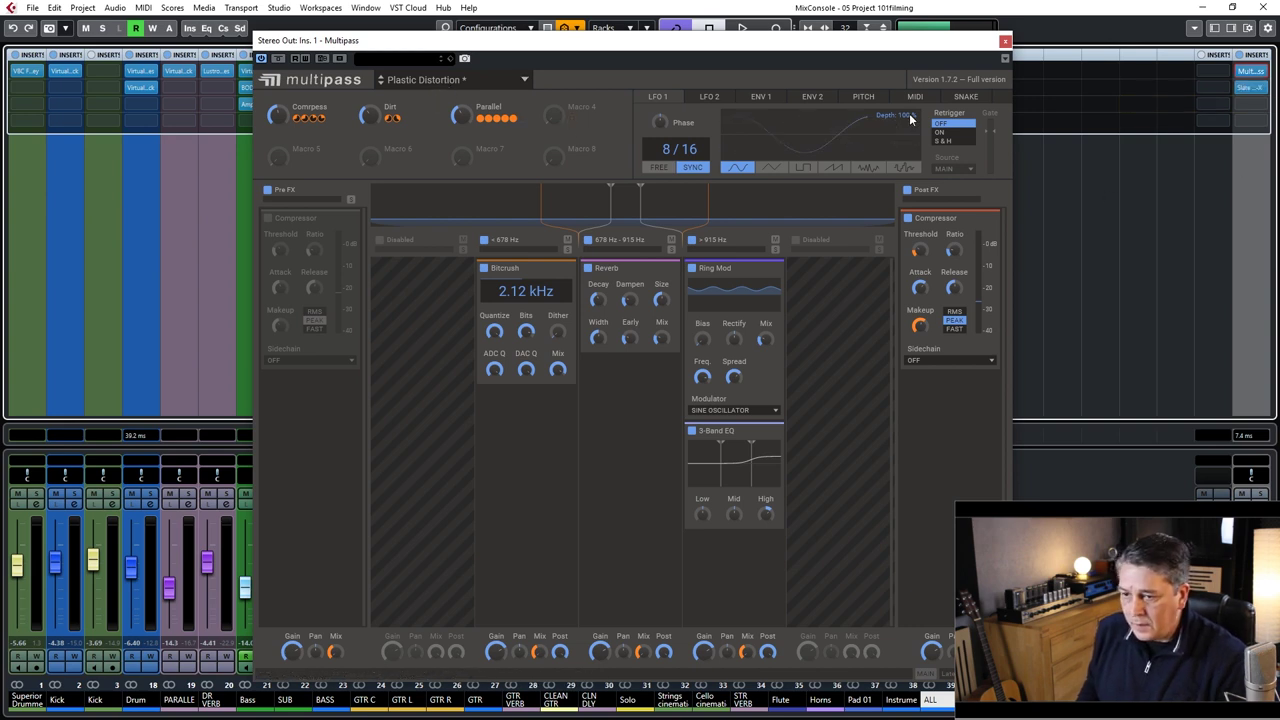
- Return to the project window with Multipass still open, start playback, and position the plugin window so it is fully visible
drag(488, 43, 434, 47)
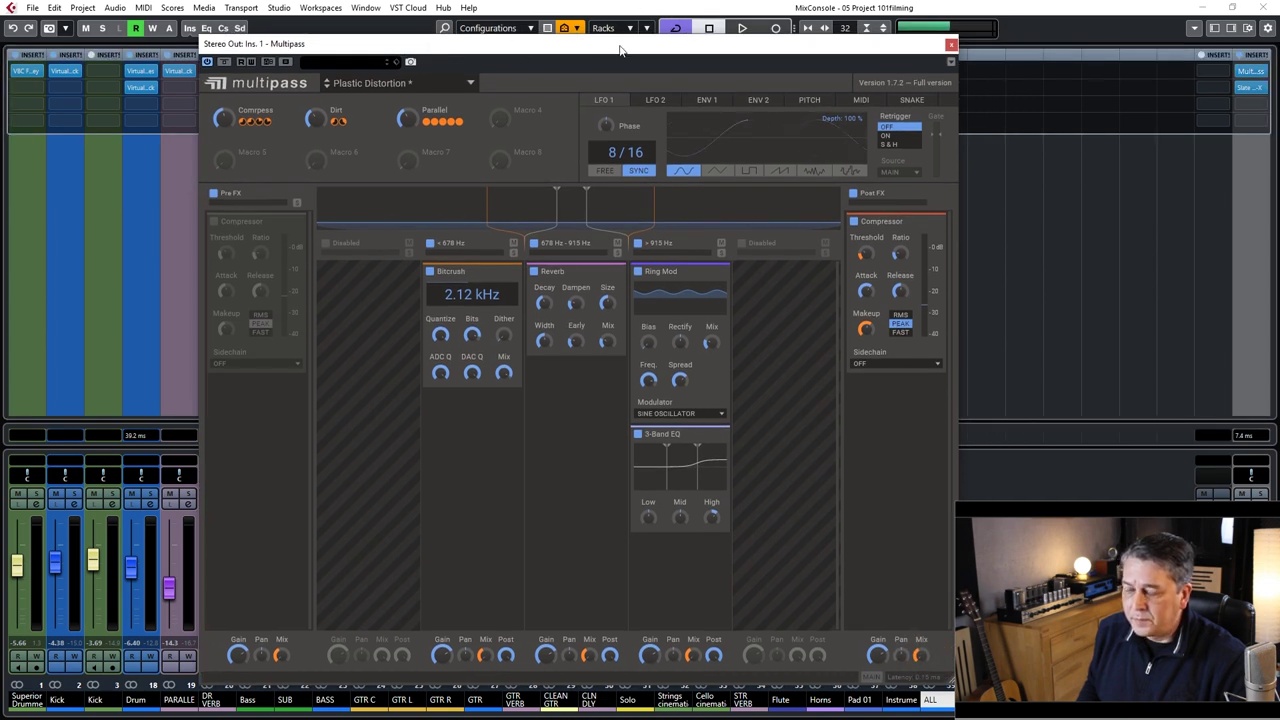
key(F3)
drag(478, 58, 504, 238)
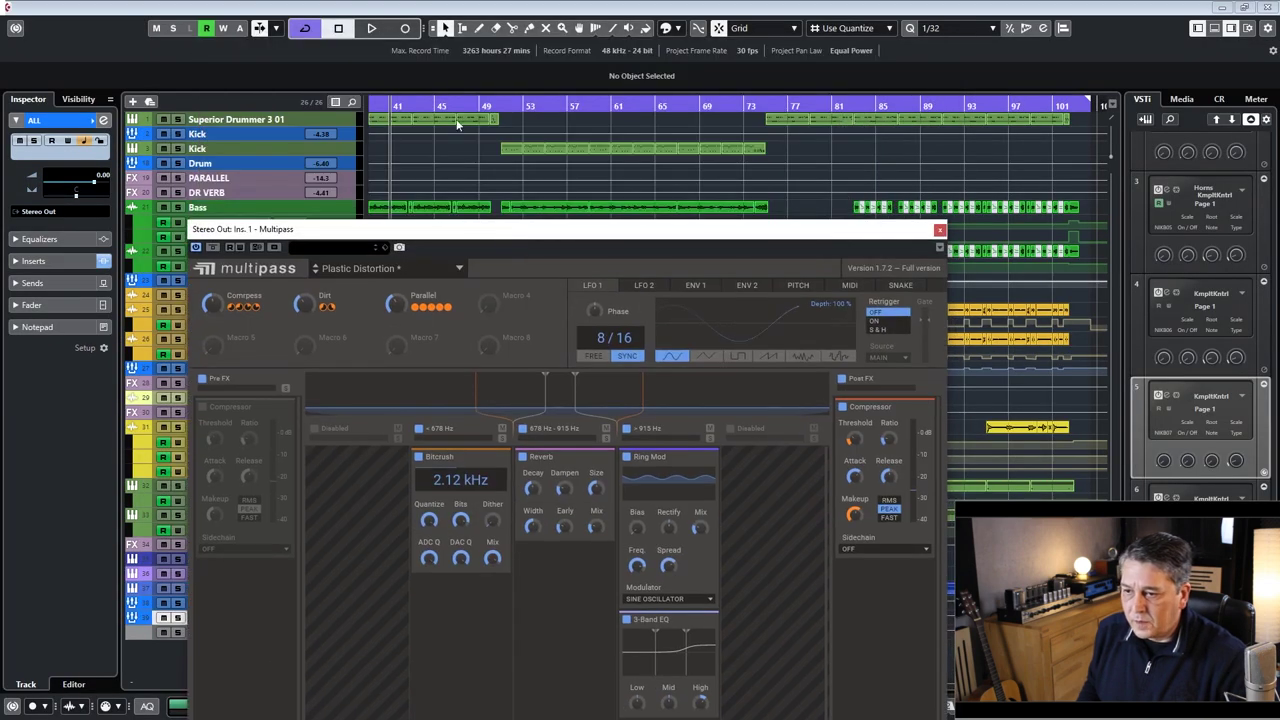
key(space)
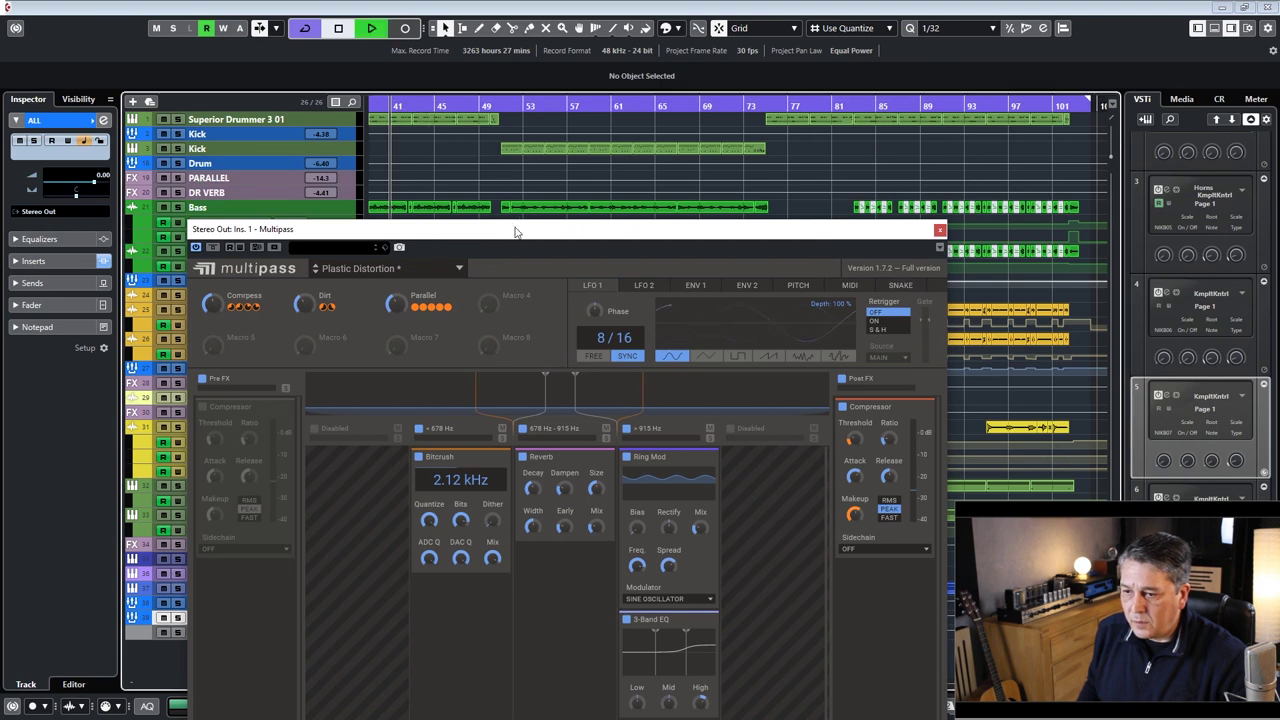
drag(515, 232, 565, 92)
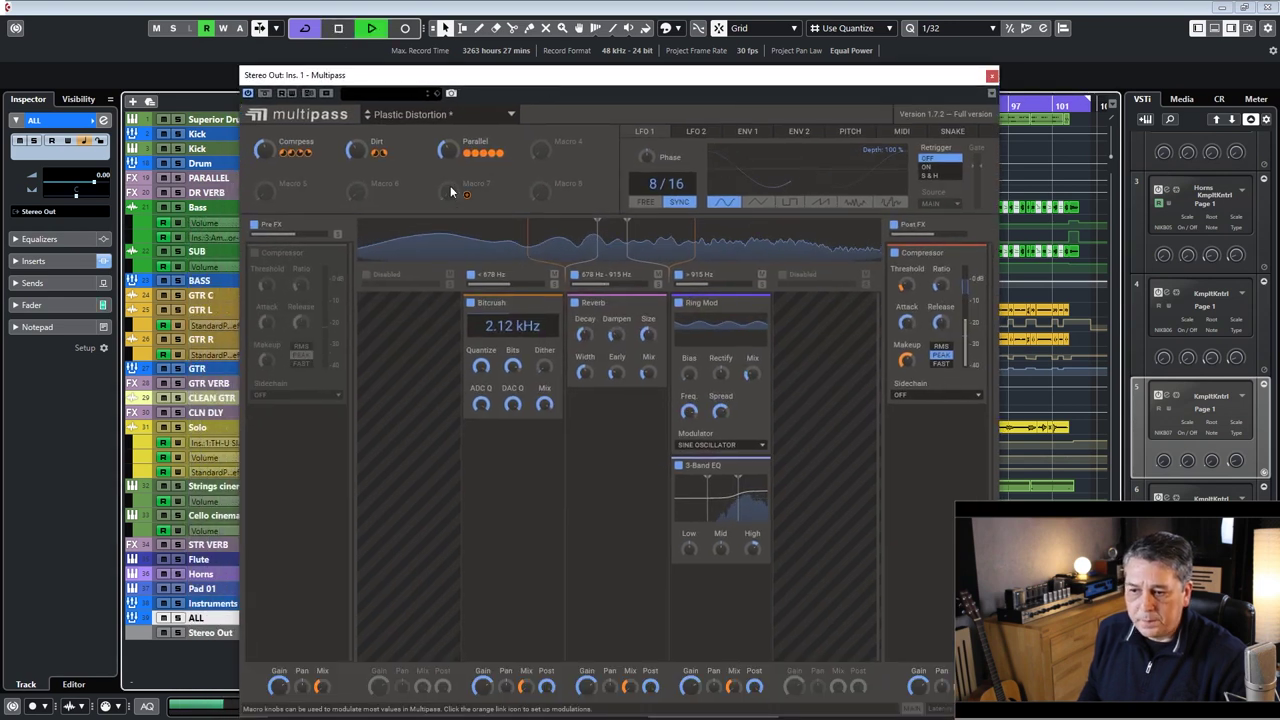
- Compare the mix with Multipass bypassed and active, stop playback, and close the plugin window
click(264, 94)
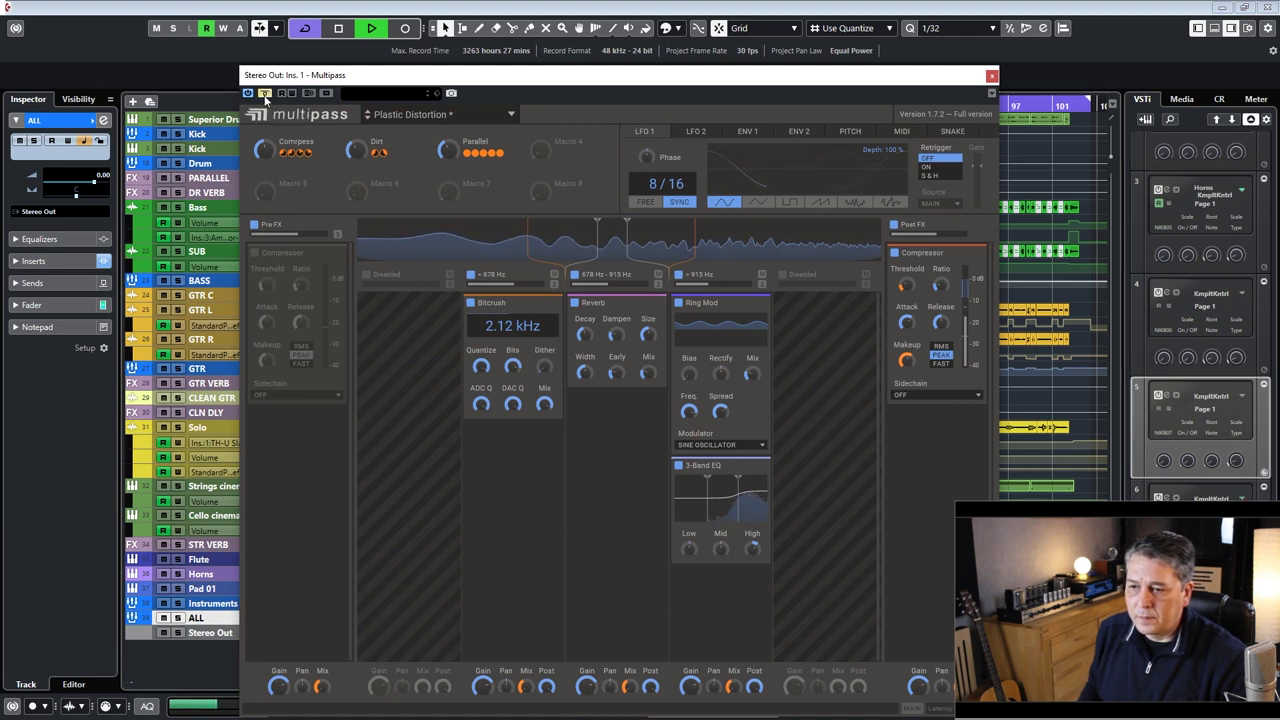
click(264, 94)
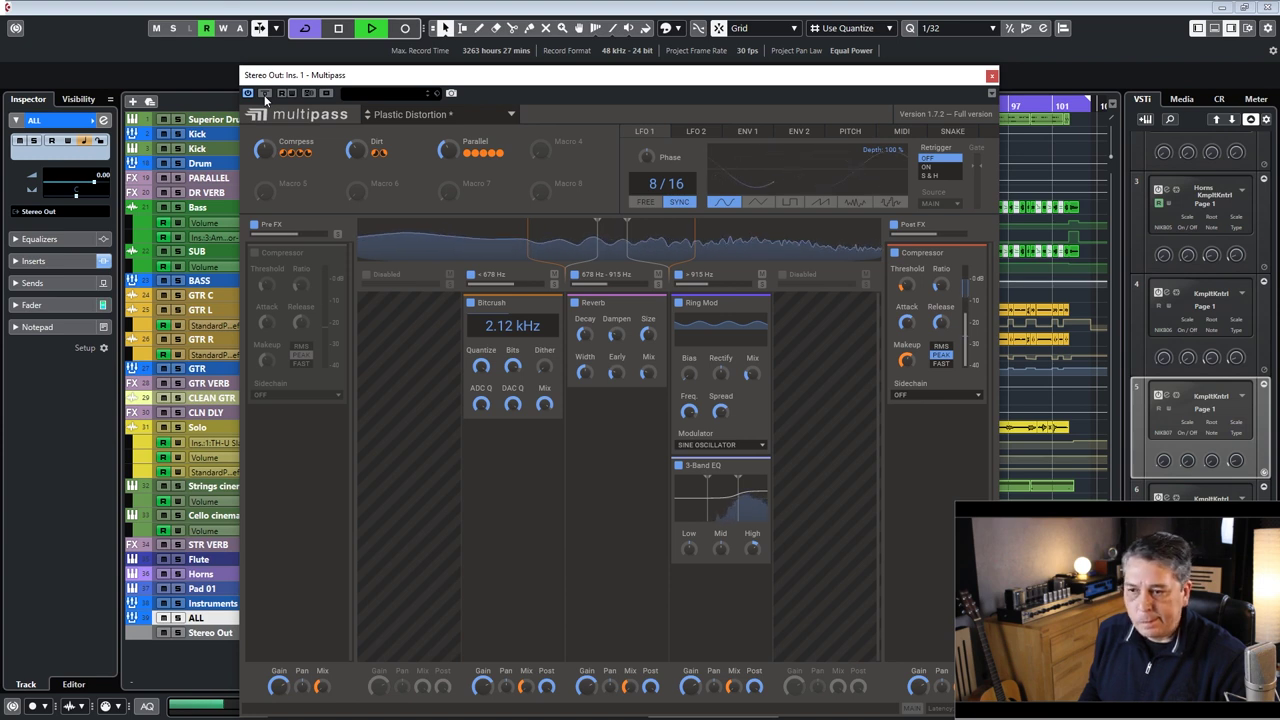
key(space)
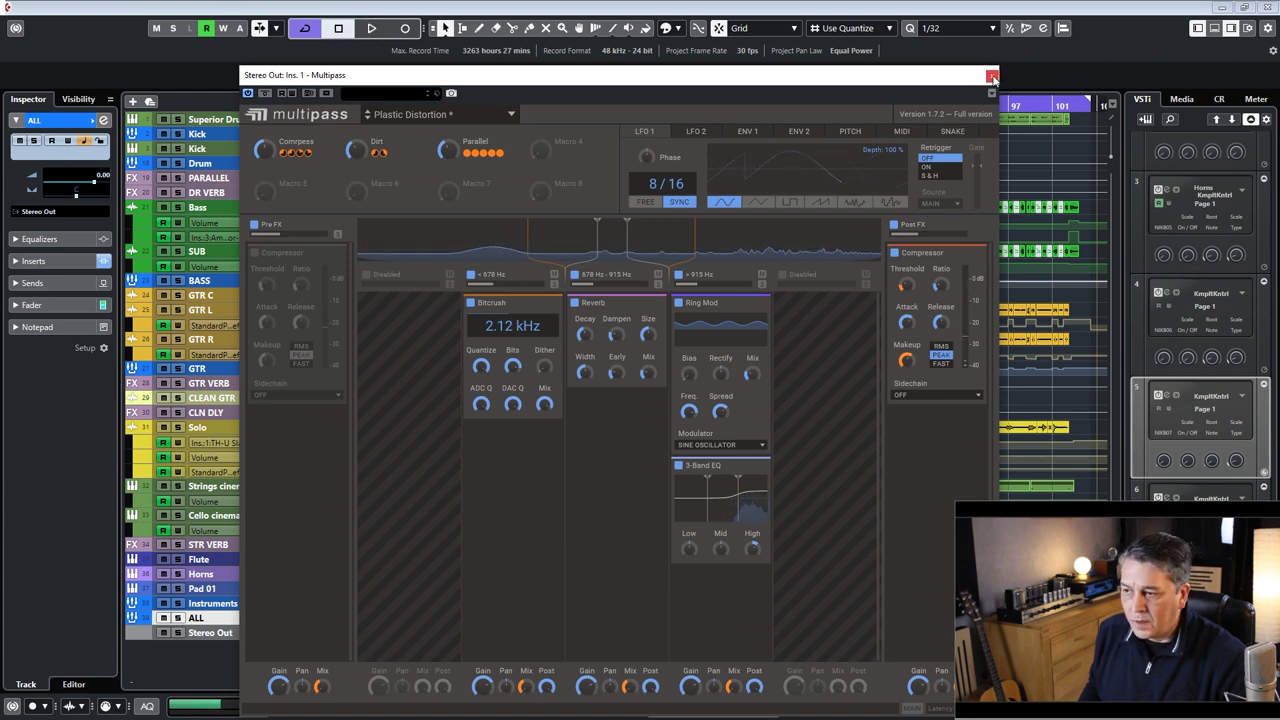
click(992, 76)
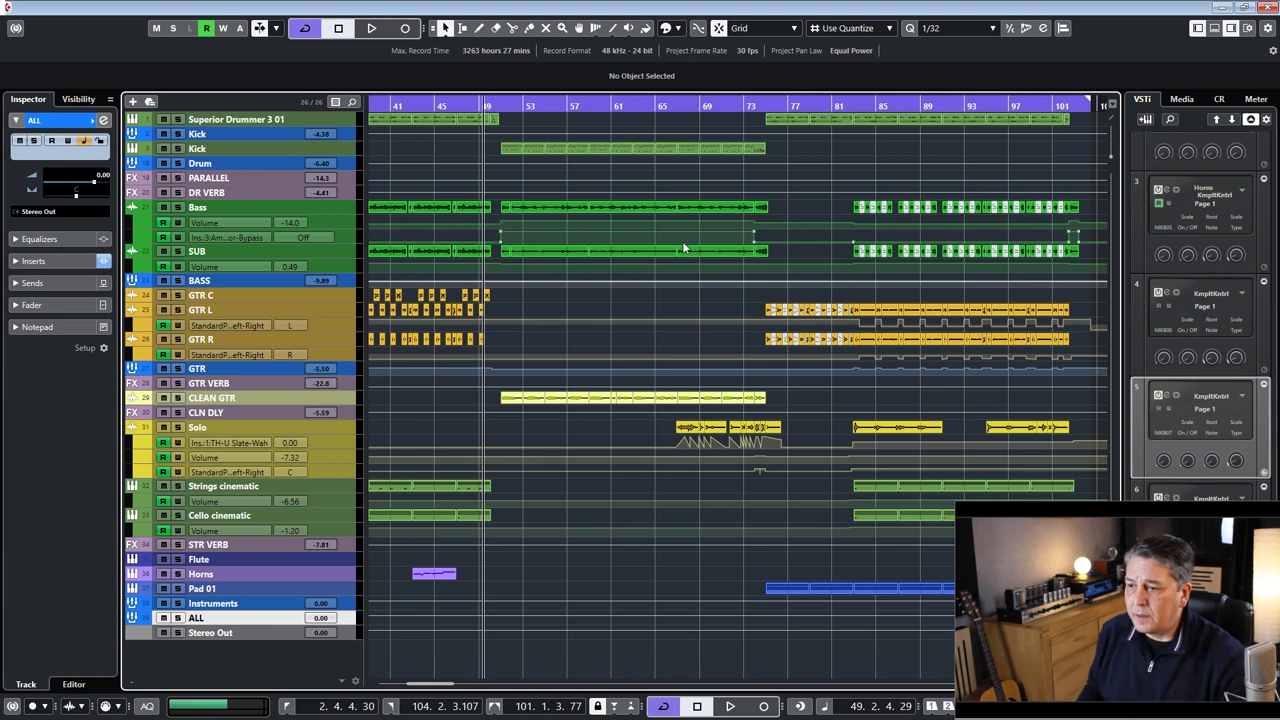
- Return to the song start, show the MixConsole, and open the Slate Digital FG-X inserted on the Stereo Out channel
drag(586, 104, 393, 125)
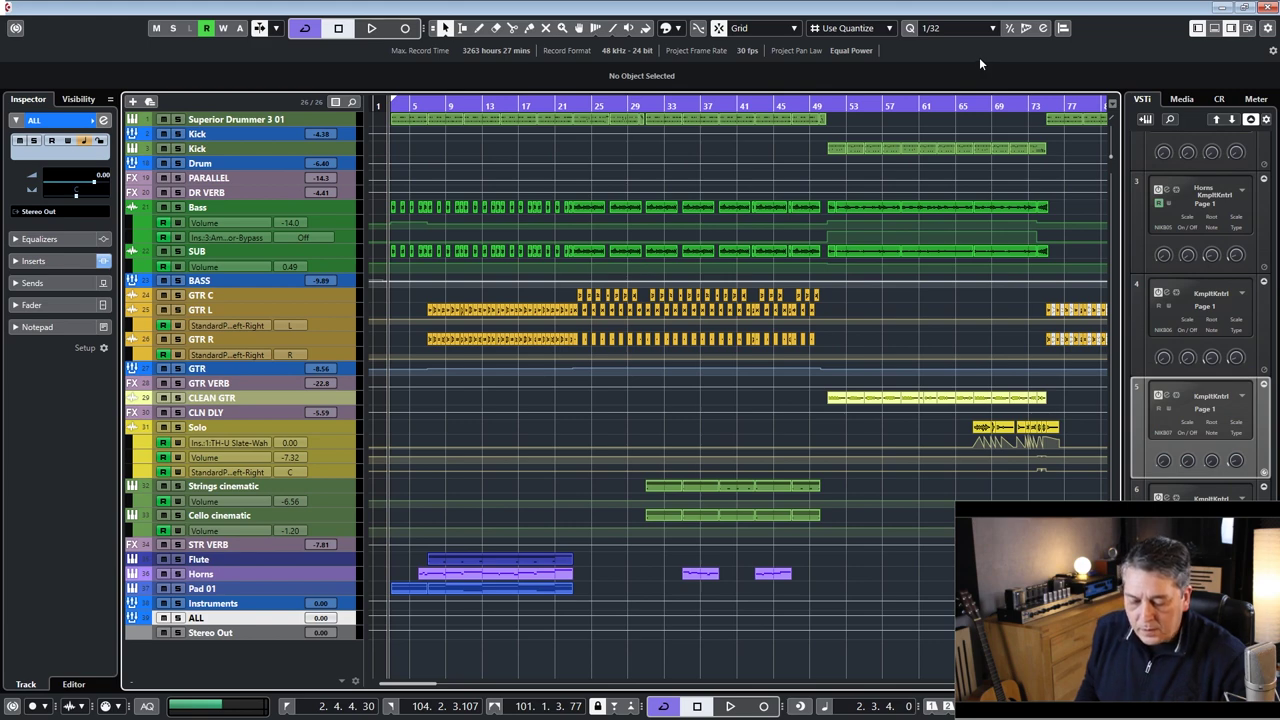
key(F3)
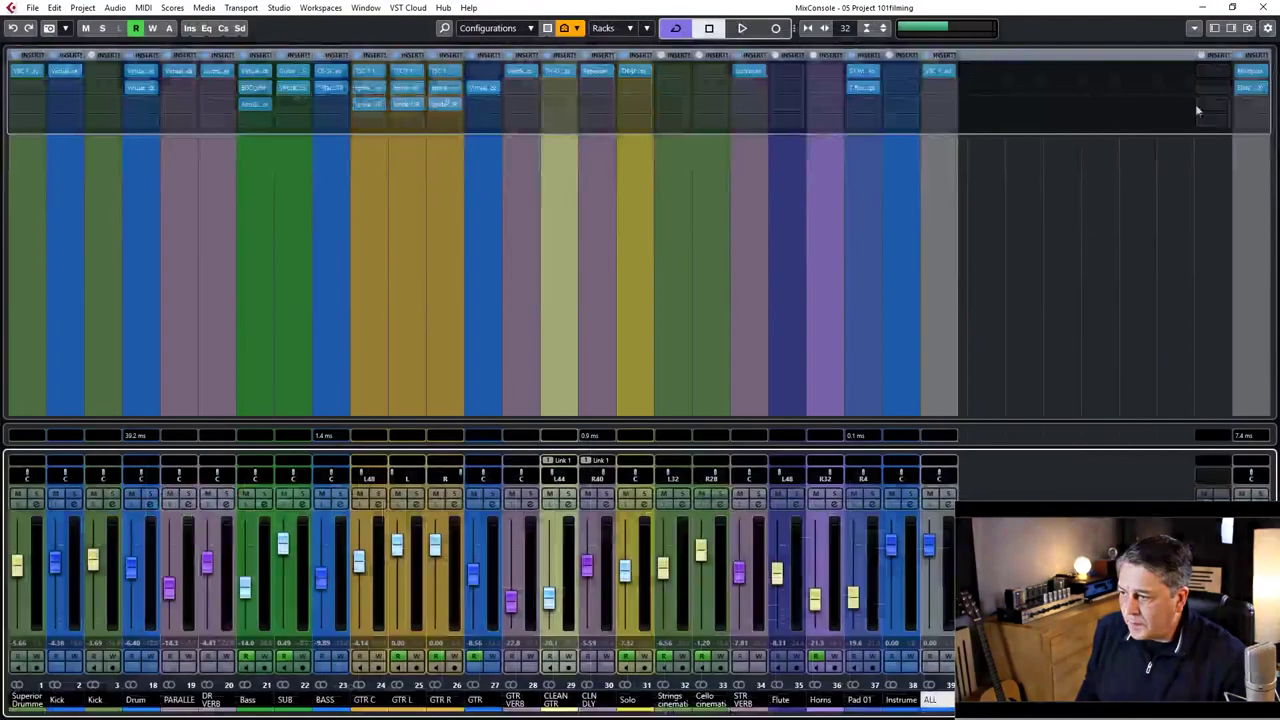
click(1249, 89)
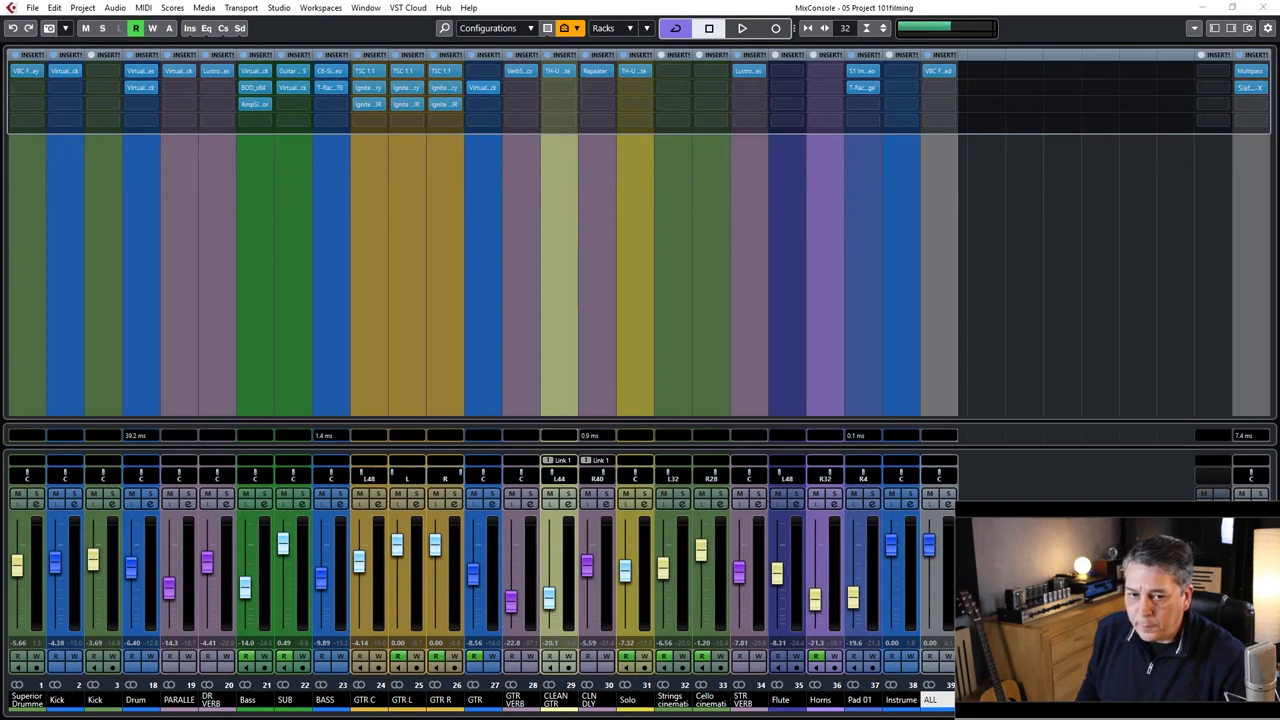
drag(568, 103, 795, 97)
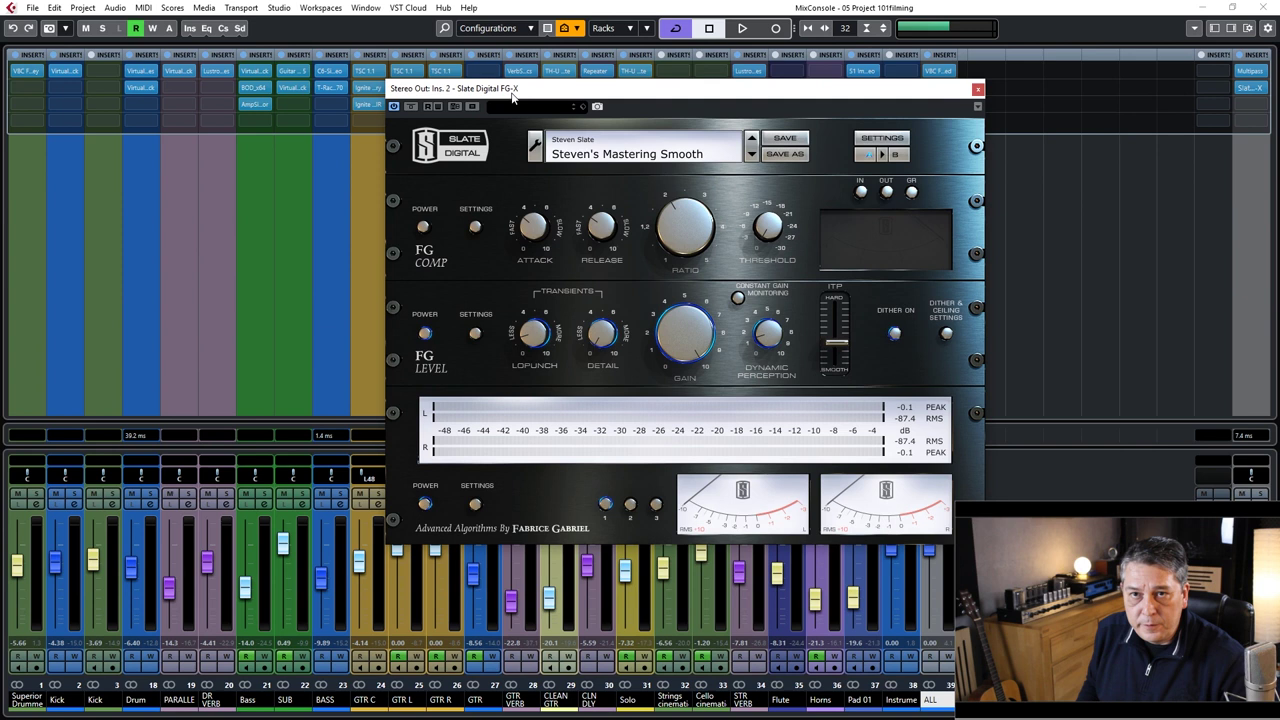
drag(566, 92, 511, 75)
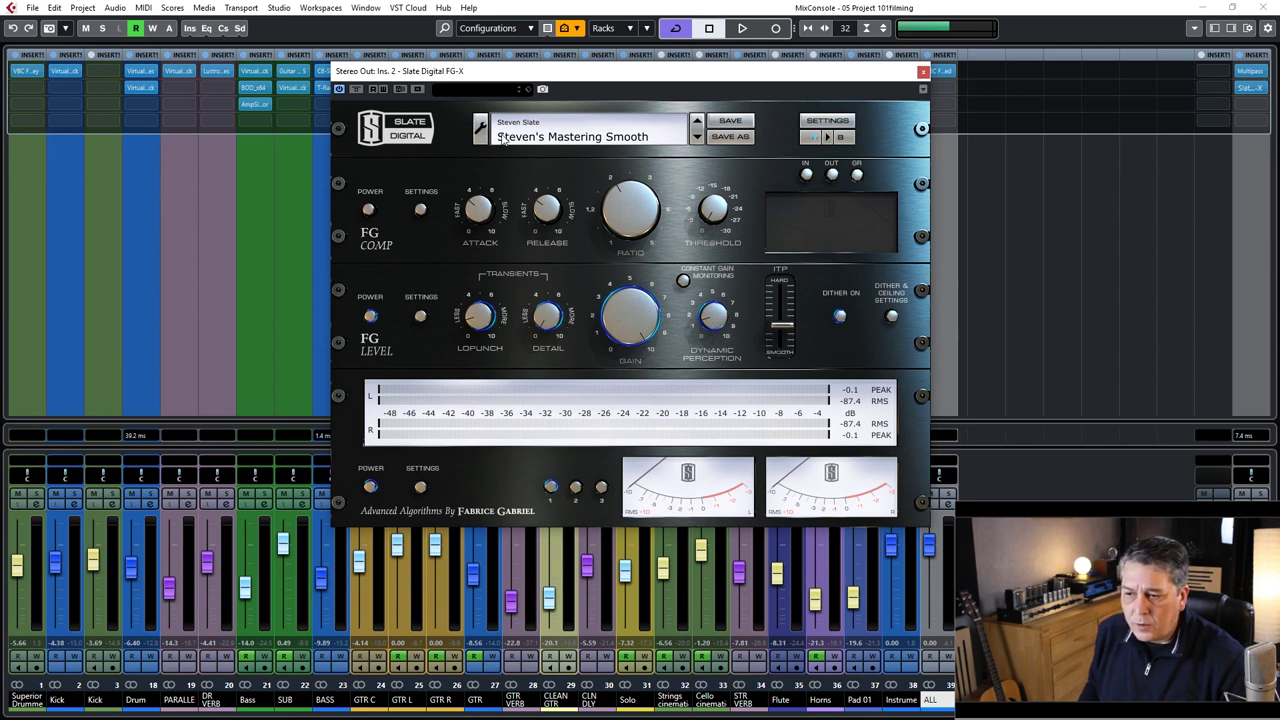
- Examine the FG-X Steven Slate presets, keep Steven's Mastering Smooth, and close the plugin window
click(542, 128)
mouse_move(572, 138)
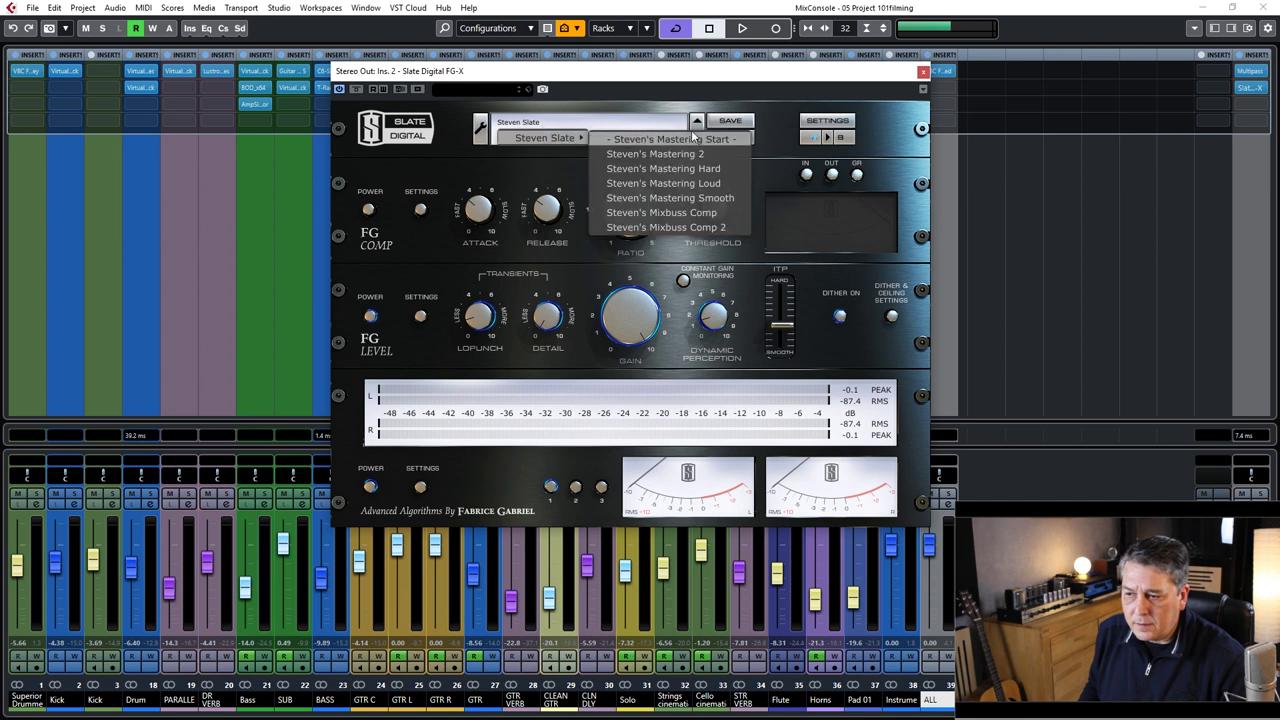
click(736, 200)
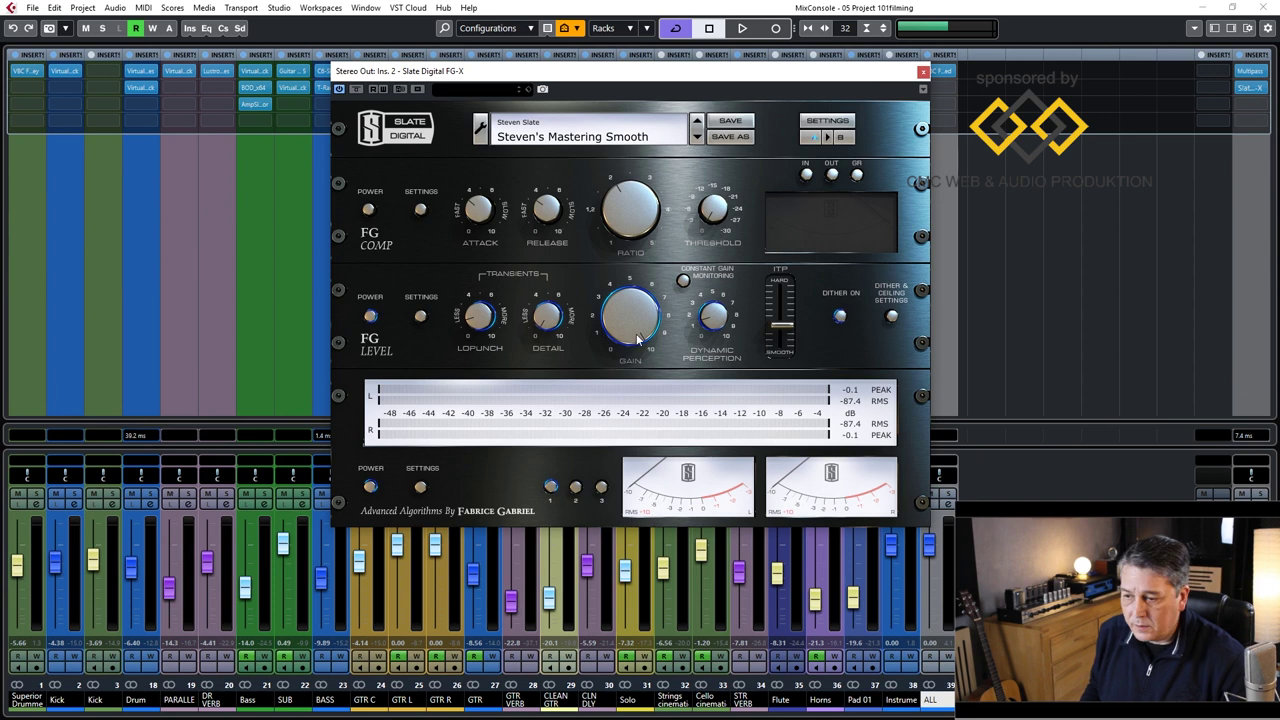
click(922, 72)
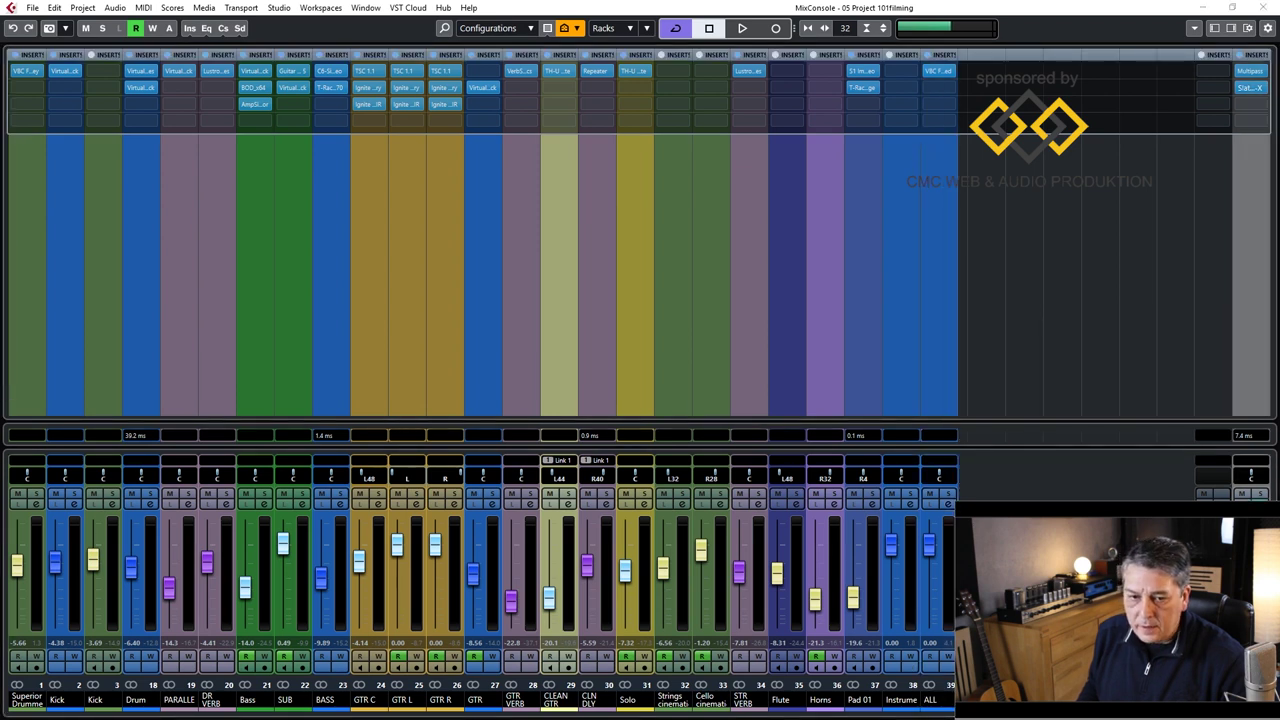
- Examine the equalizer's low band in the Stereo Out channel settings and close the settings window
drag(687, 123, 866, 171)
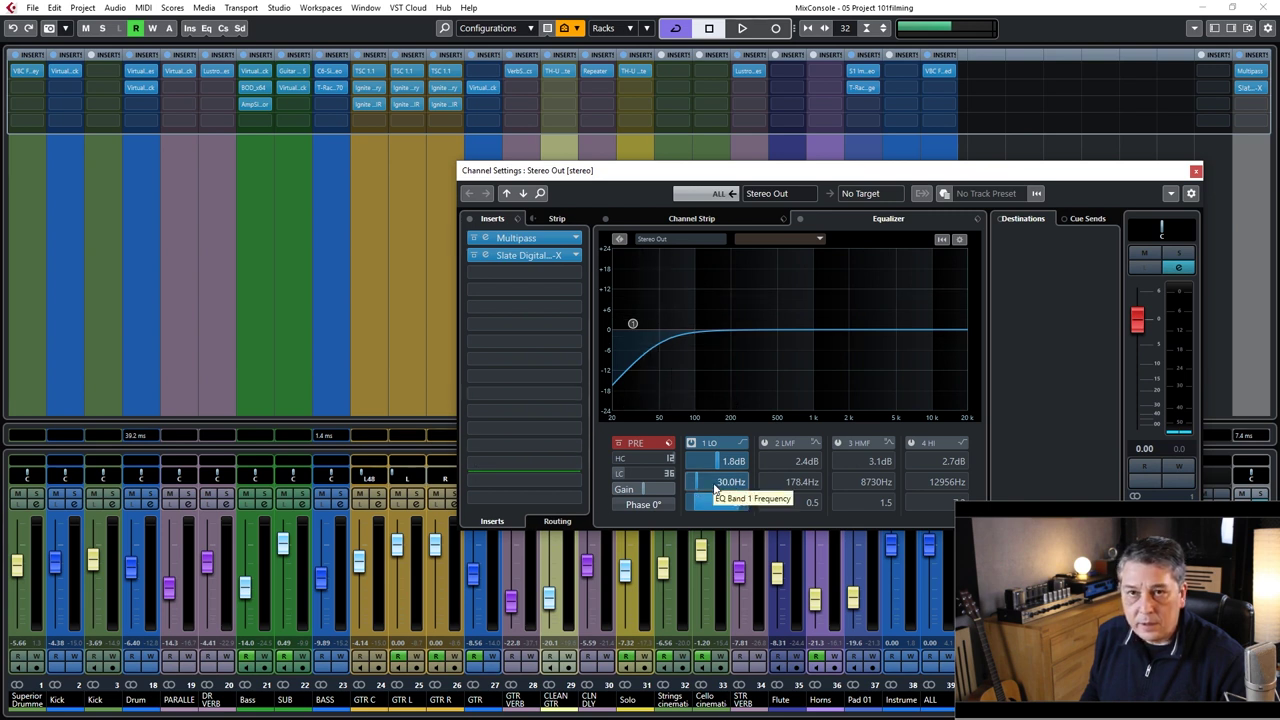
click(1195, 171)
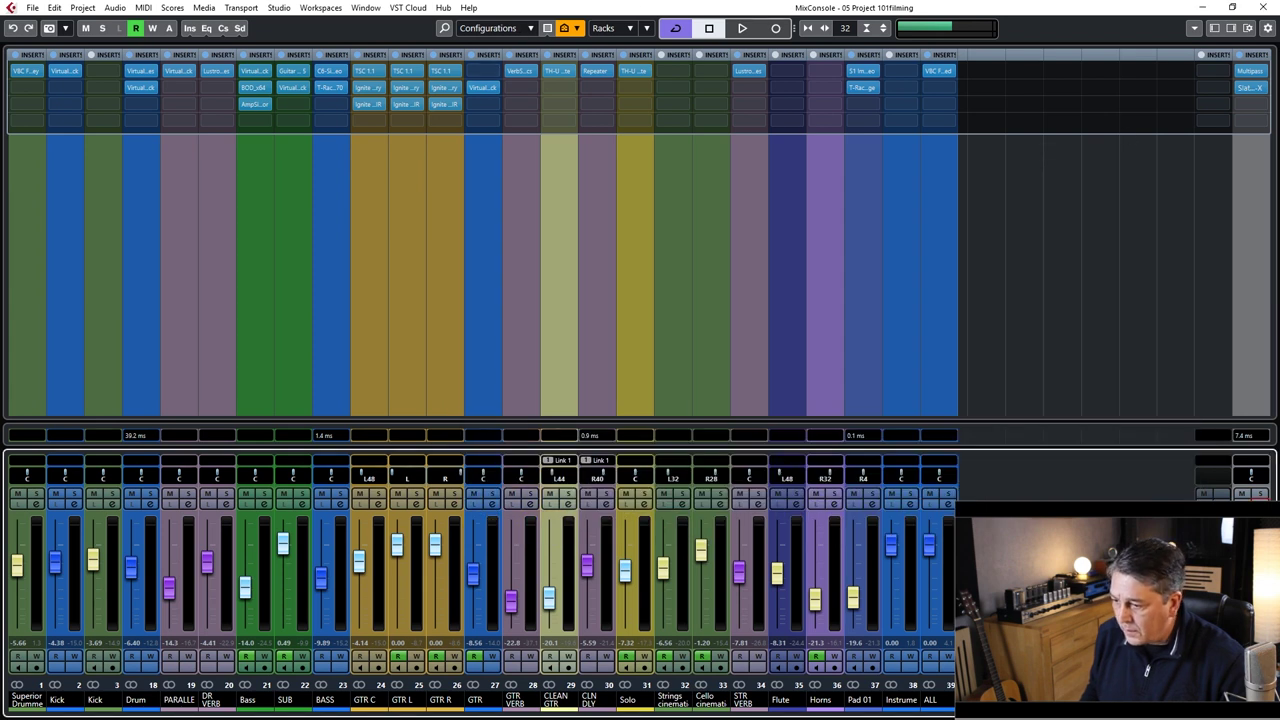